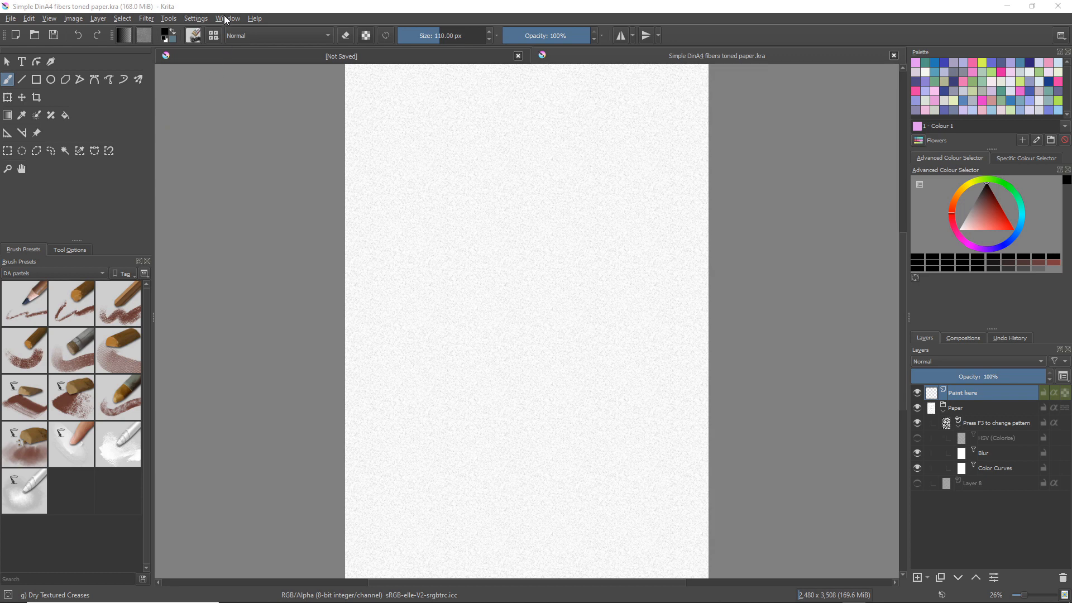
Import the Charcoal_KA.bundle resource bundle from the bundles folder, view its details in the active bundles, and accept the resource changes
{"action": "left_click", "coordinate": [200, 22]}
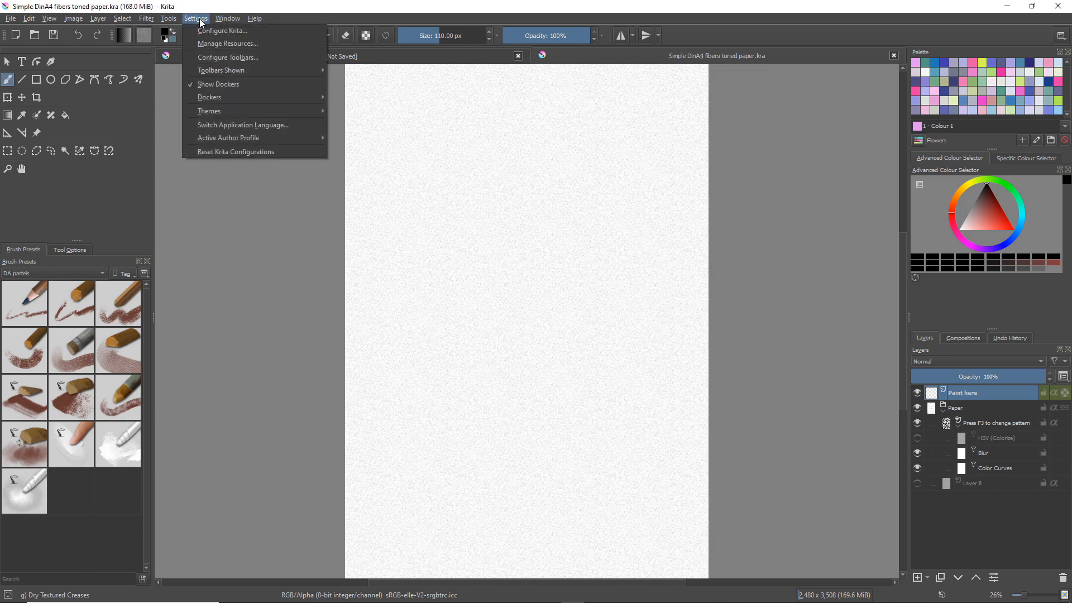
{"action": "left_click", "coordinate": [229, 44]}
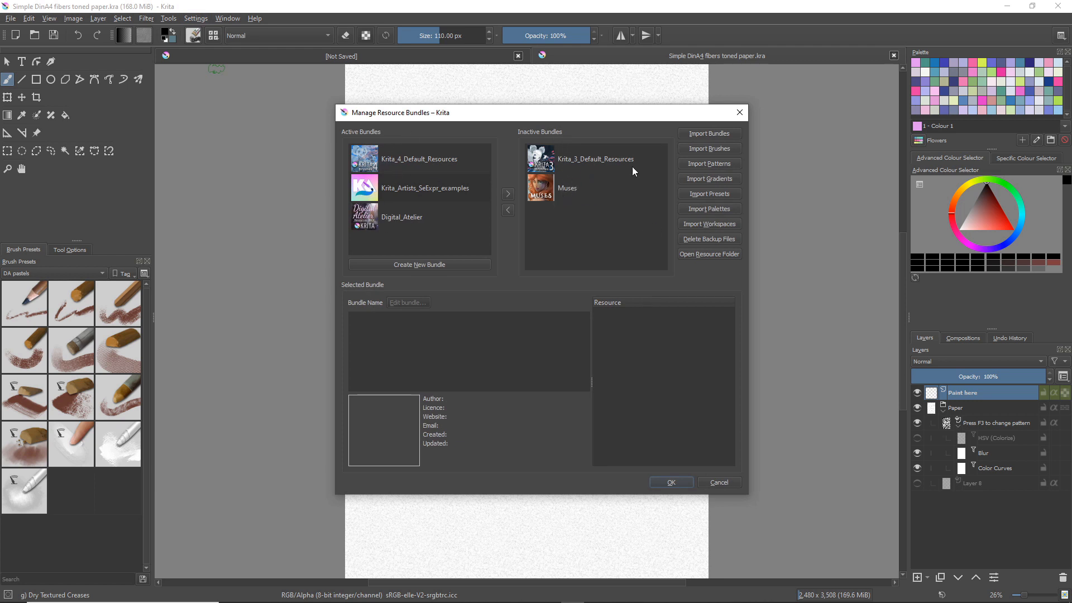
{"action": "left_click", "coordinate": [711, 134]}
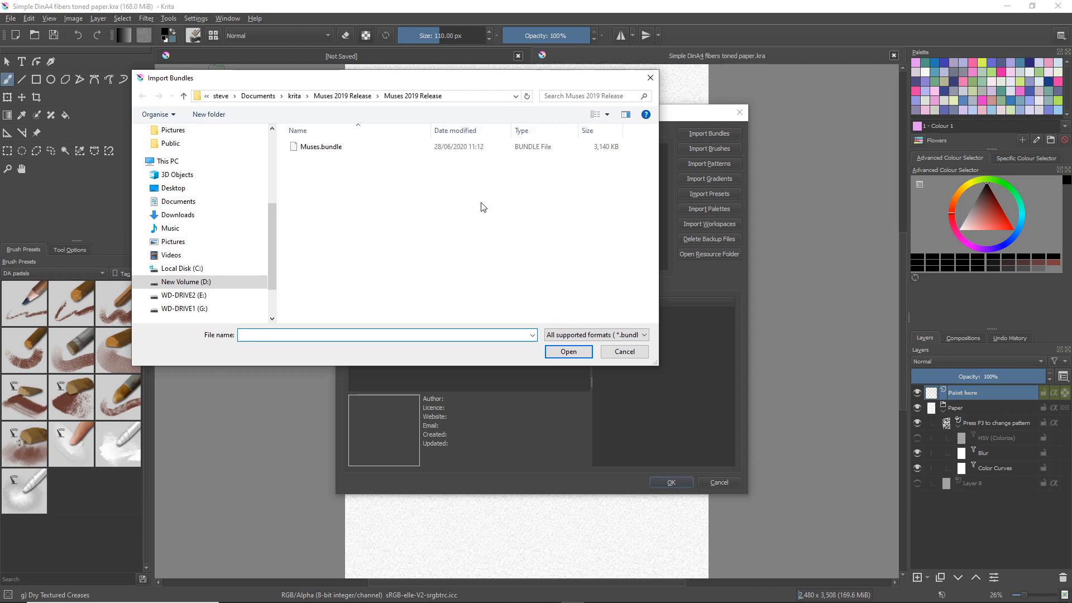
{"action": "left_click", "coordinate": [294, 96]}
{"action": "left_click", "coordinate": [302, 151]}
{"action": "double_click", "coordinate": [302, 149]}
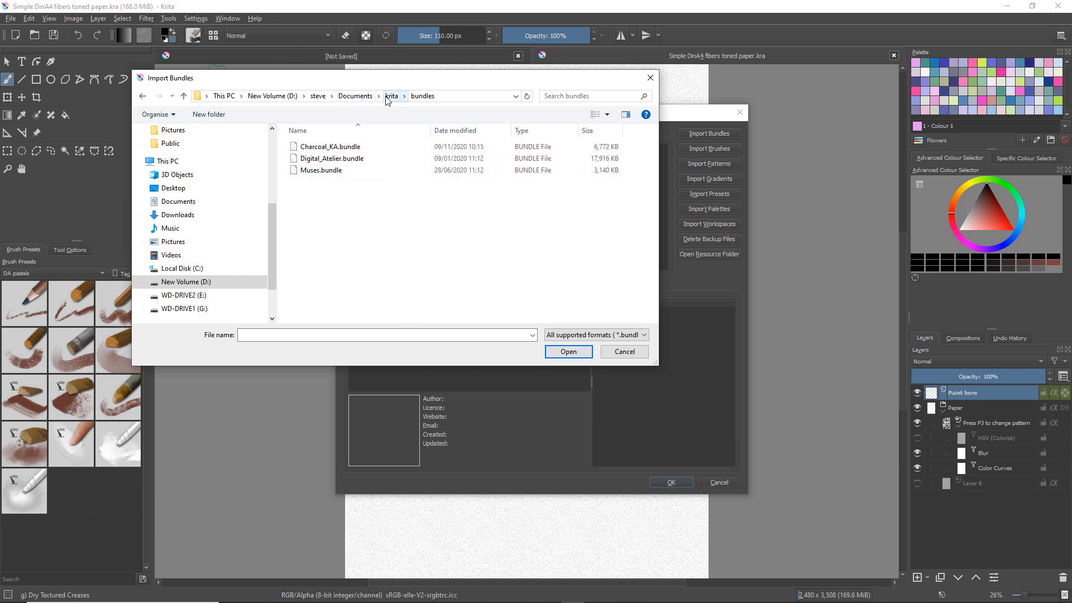
{"action": "left_click", "coordinate": [315, 149]}
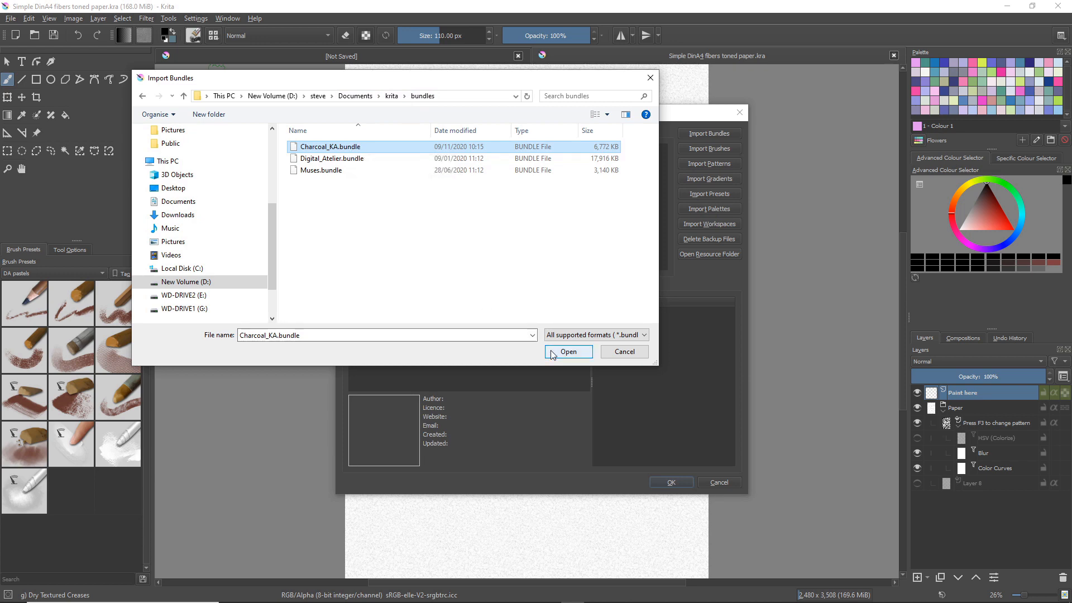
{"action": "left_click", "coordinate": [568, 351]}
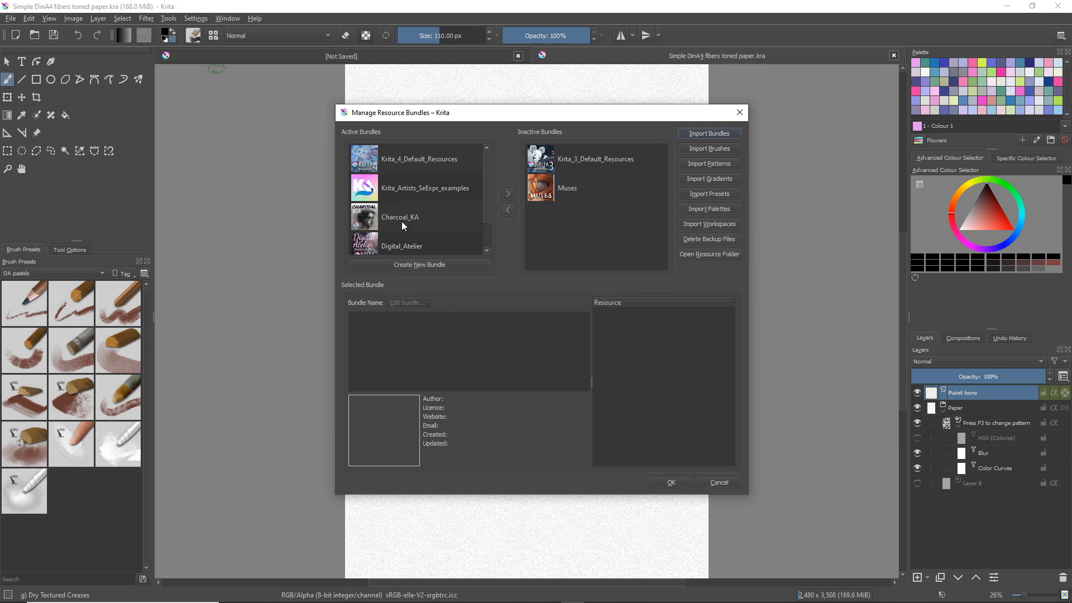
{"action": "left_click", "coordinate": [402, 225]}
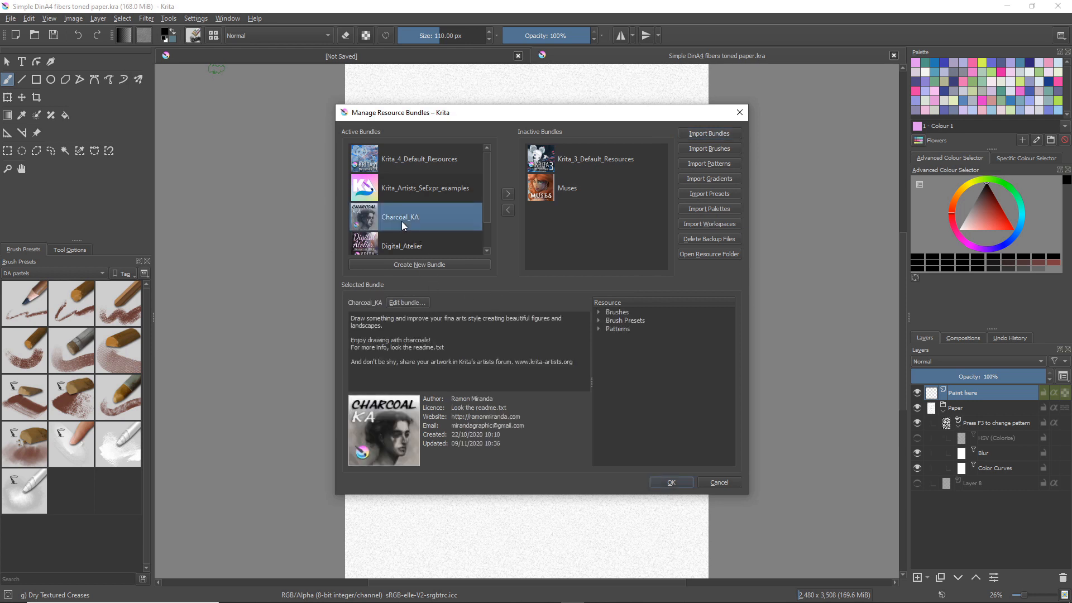
{"action": "left_click", "coordinate": [670, 484]}
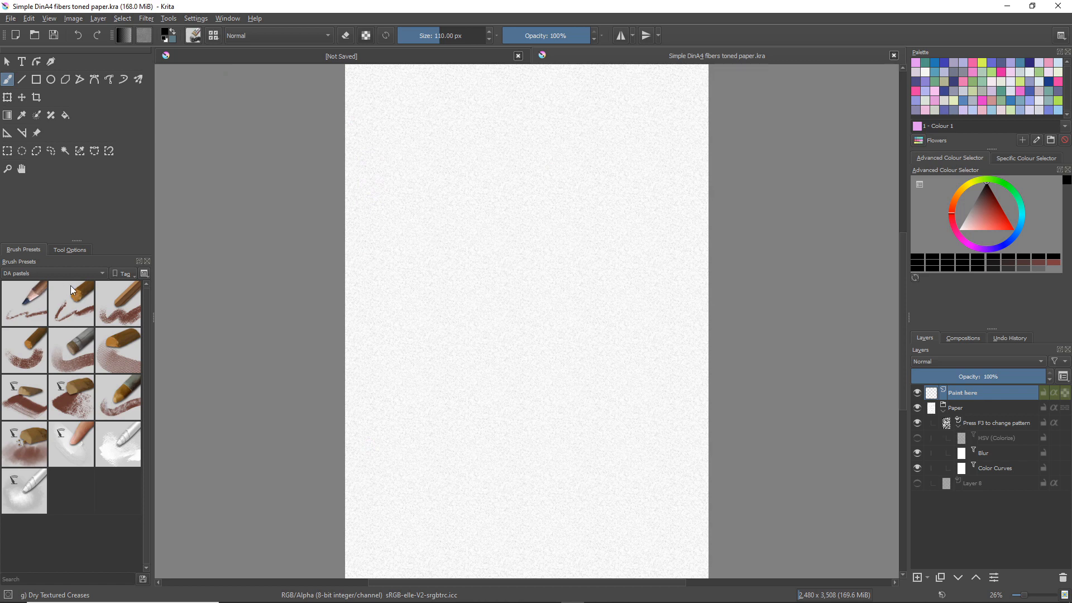
Browse all brush presets for the charcoal brushes and filter the presets by the Charcoal_KA tag
{"action": "left_click", "coordinate": [103, 273]}
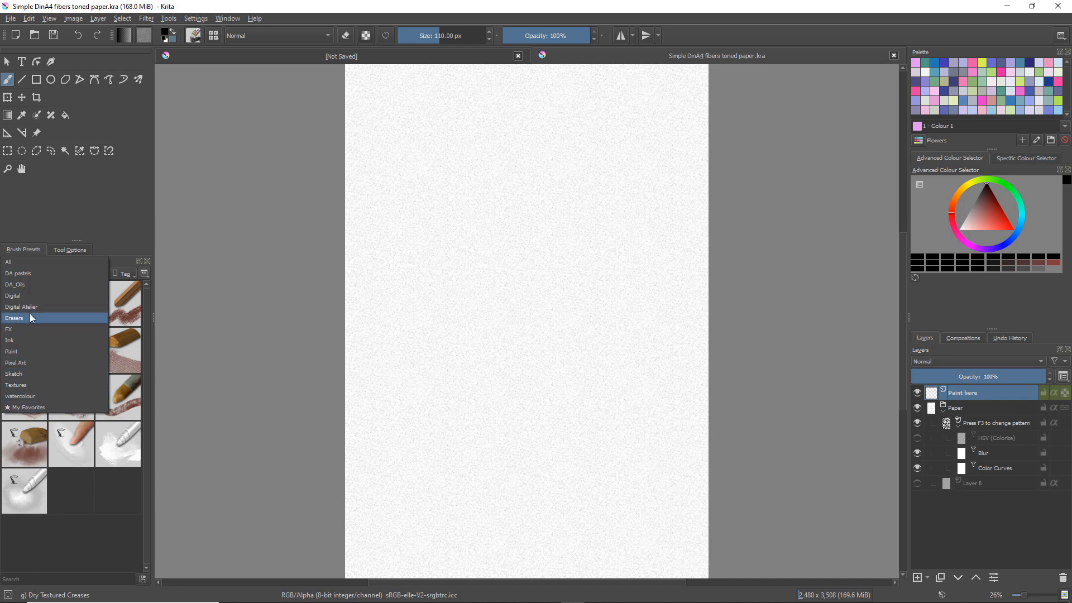
{"action": "left_click", "coordinate": [17, 264]}
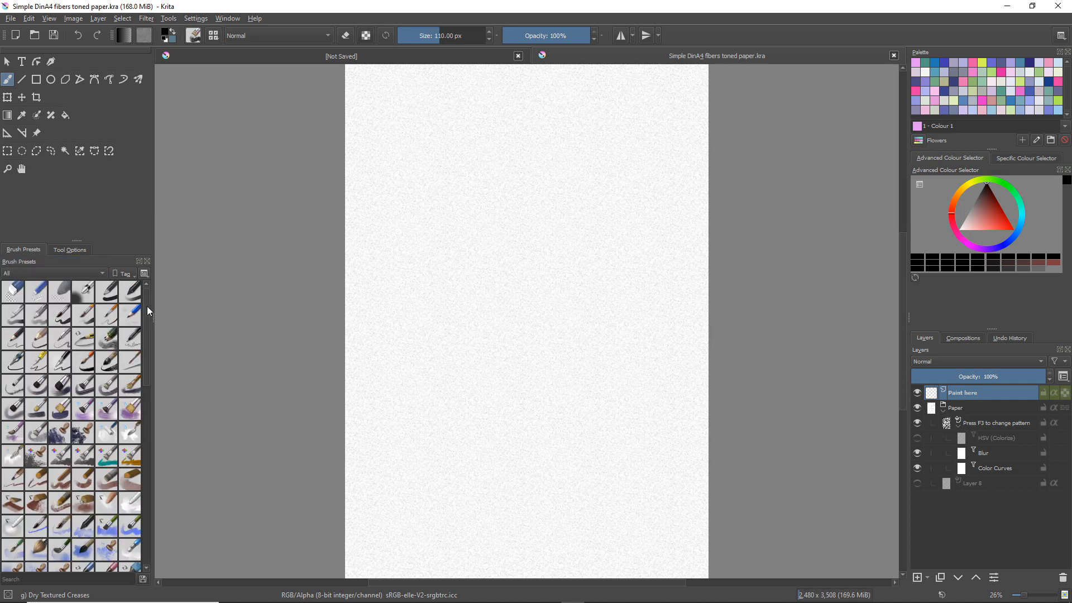
{"action": "left_click_drag", "start_coordinate": [147, 306], "coordinate": [148, 344]}
{"action": "scroll", "coordinate": [148, 344], "scroll_direction": "down", "scroll_amount": 5}
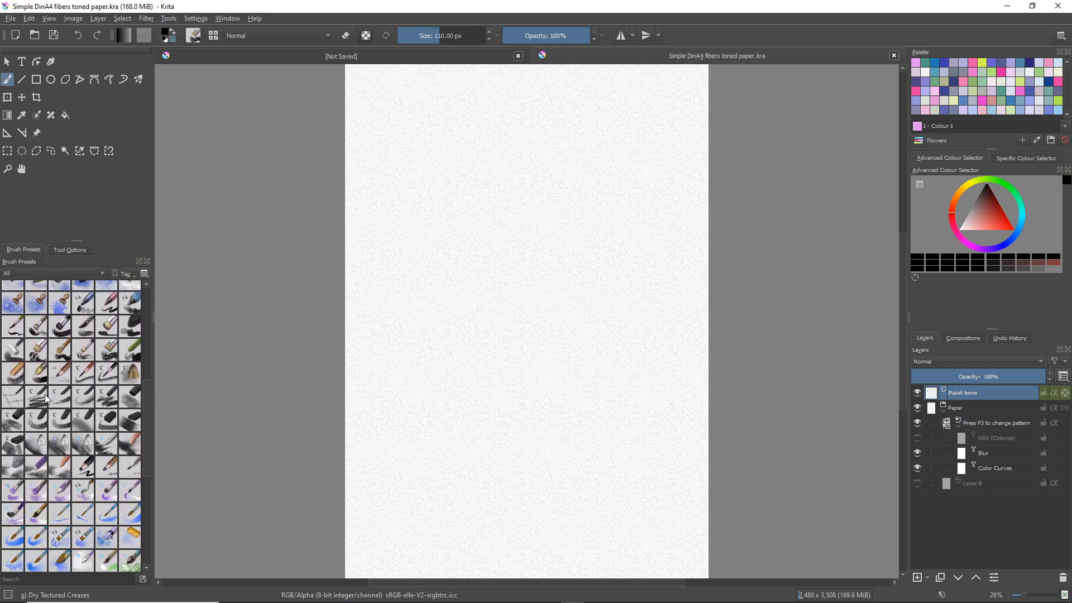
{"action": "mouse_move", "coordinate": [36, 393]}
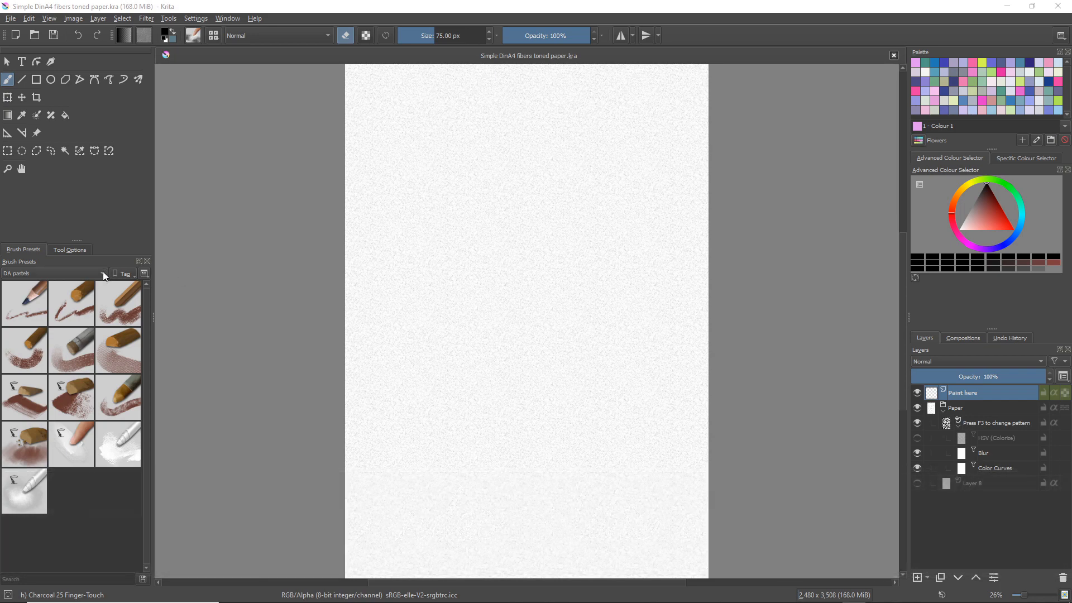
{"action": "left_click", "coordinate": [104, 274]}
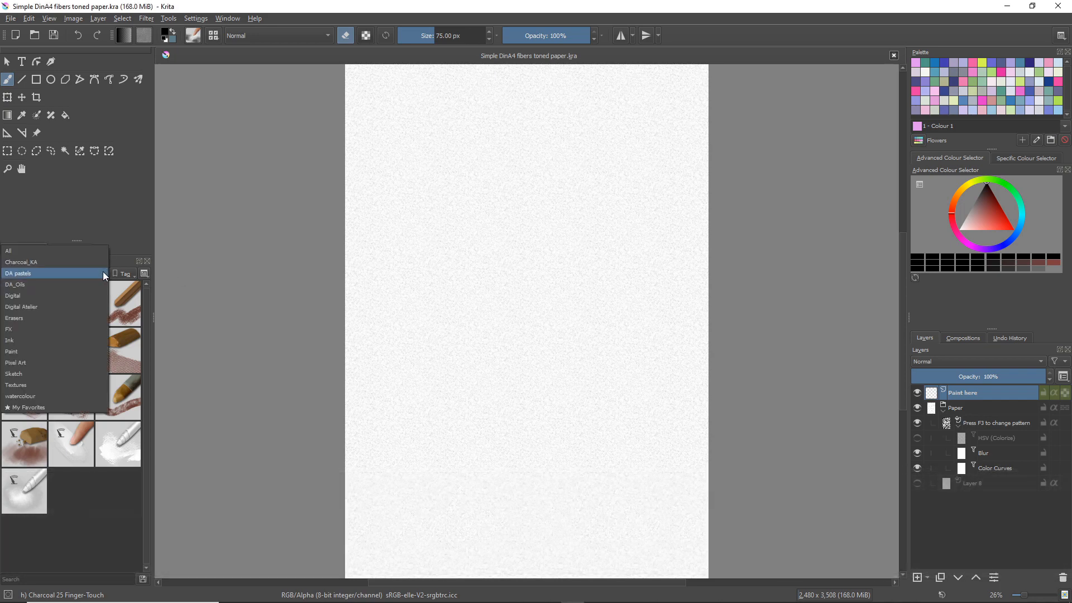
{"action": "left_click", "coordinate": [42, 263]}
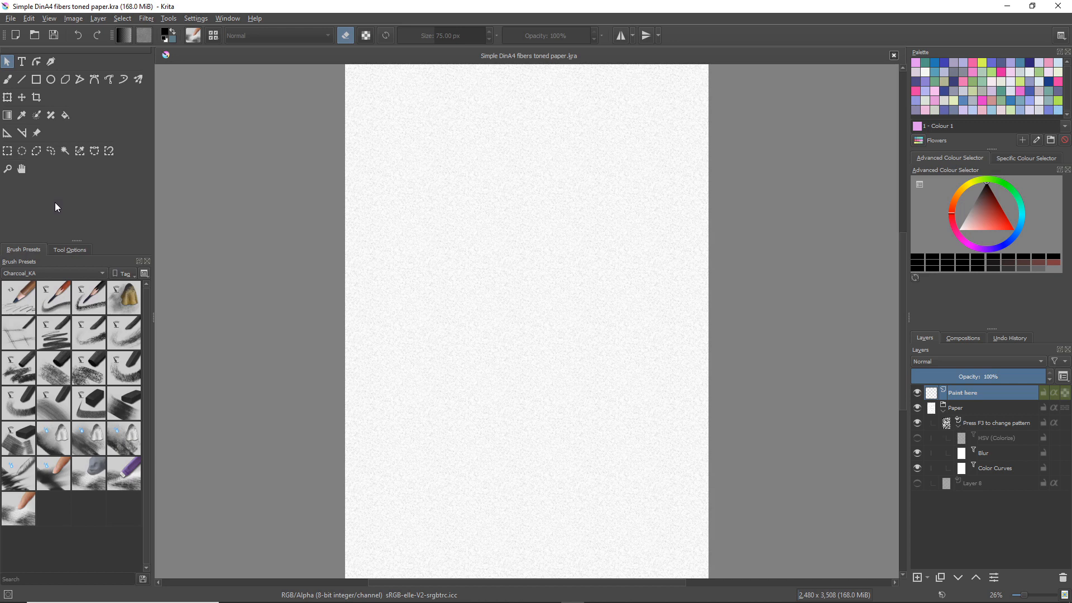
Add IMG_3347.jpg as a reference image, scale it down and place it over the paper's upper-left corner
{"action": "left_click", "coordinate": [37, 132]}
{"action": "left_click", "coordinate": [72, 251]}
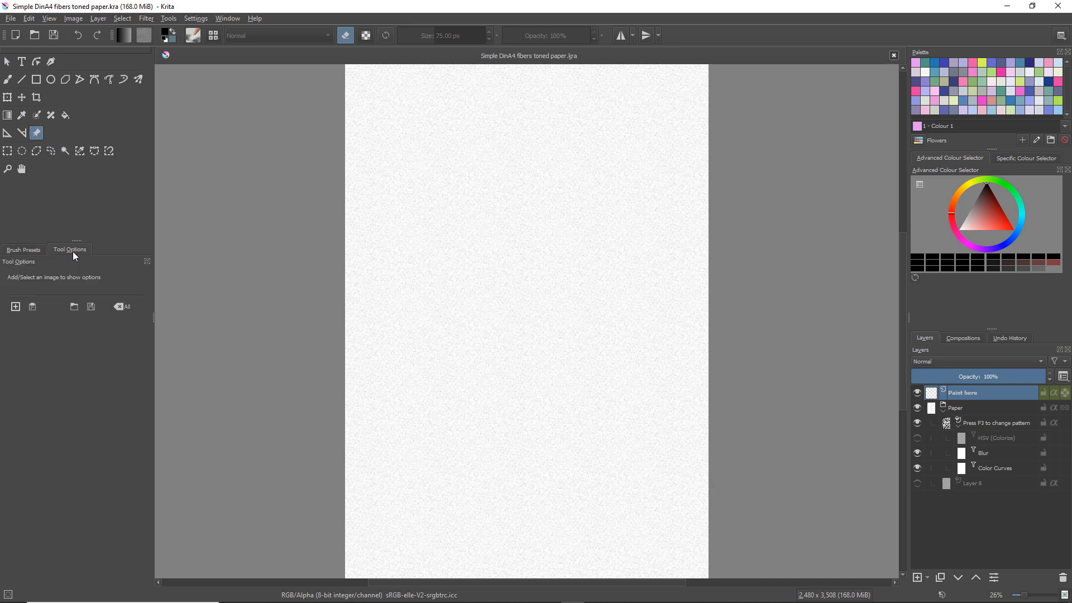
{"action": "left_click", "coordinate": [16, 308]}
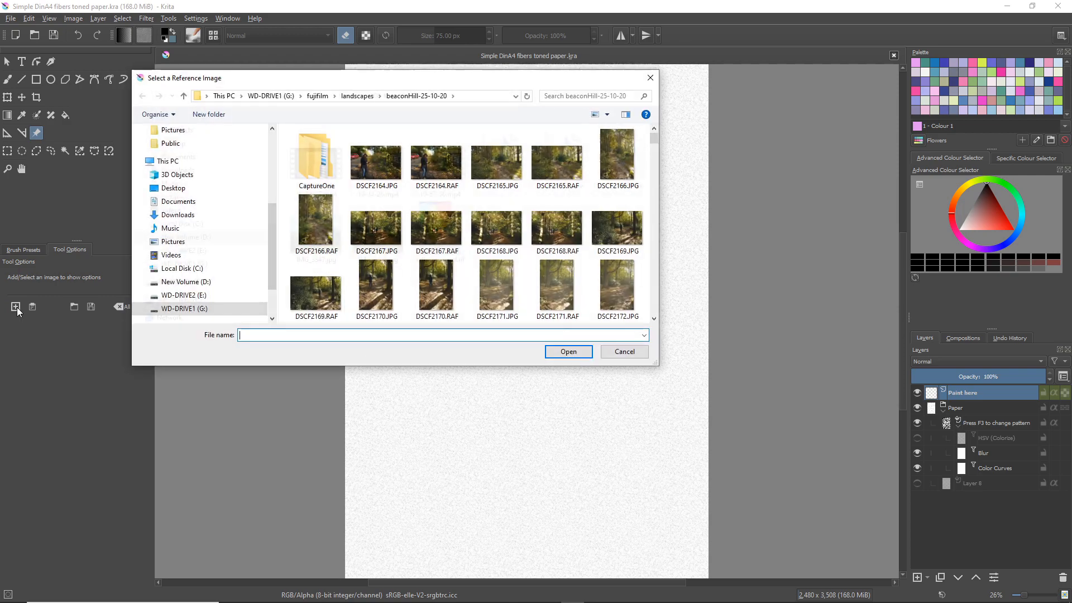
{"action": "left_click", "coordinate": [320, 234]}
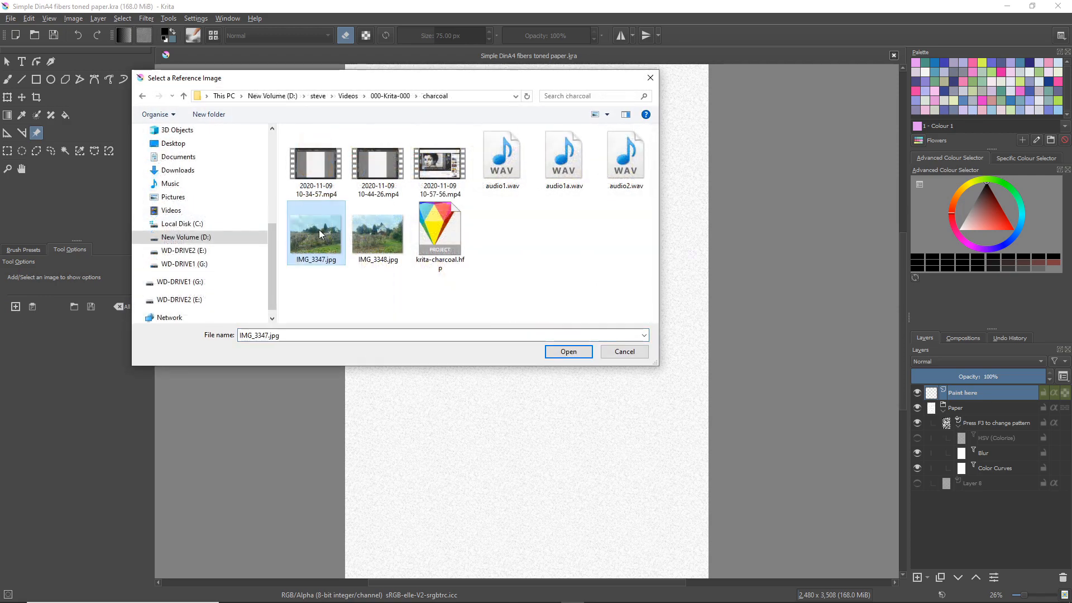
{"action": "left_click", "coordinate": [559, 351]}
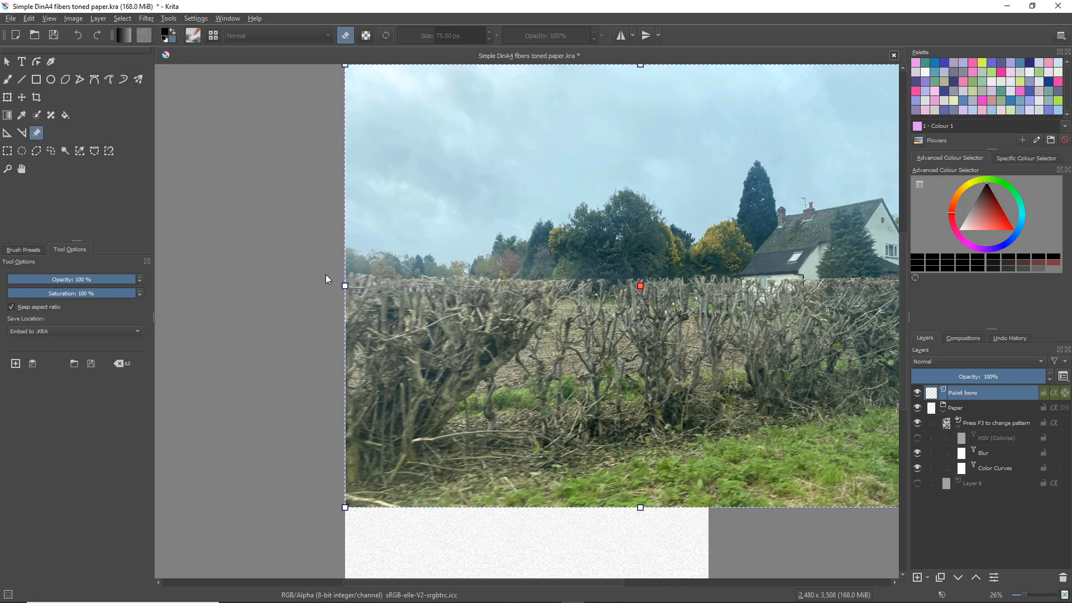
{"action": "left_click_drag", "start_coordinate": [345, 507], "coordinate": [279, 195]}
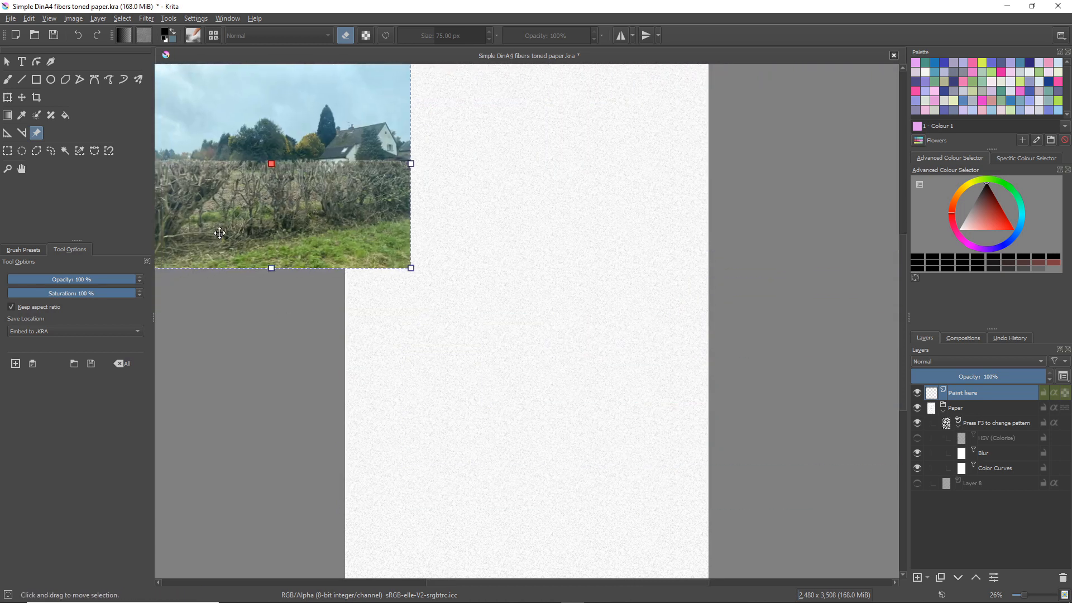
Add IMG_3348.jpg as a second reference image, place it below the first and scale it to a matching width
{"action": "left_click", "coordinate": [16, 364]}
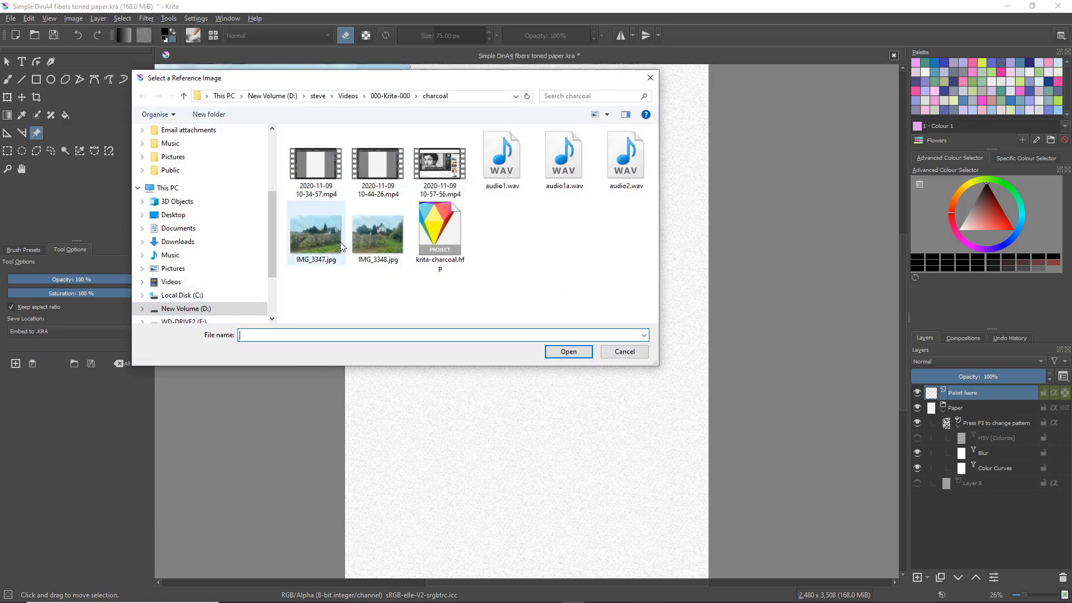
{"action": "left_click", "coordinate": [379, 238]}
{"action": "left_click_drag", "start_coordinate": [367, 78], "coordinate": [516, 131]}
{"action": "left_click", "coordinate": [726, 406]}
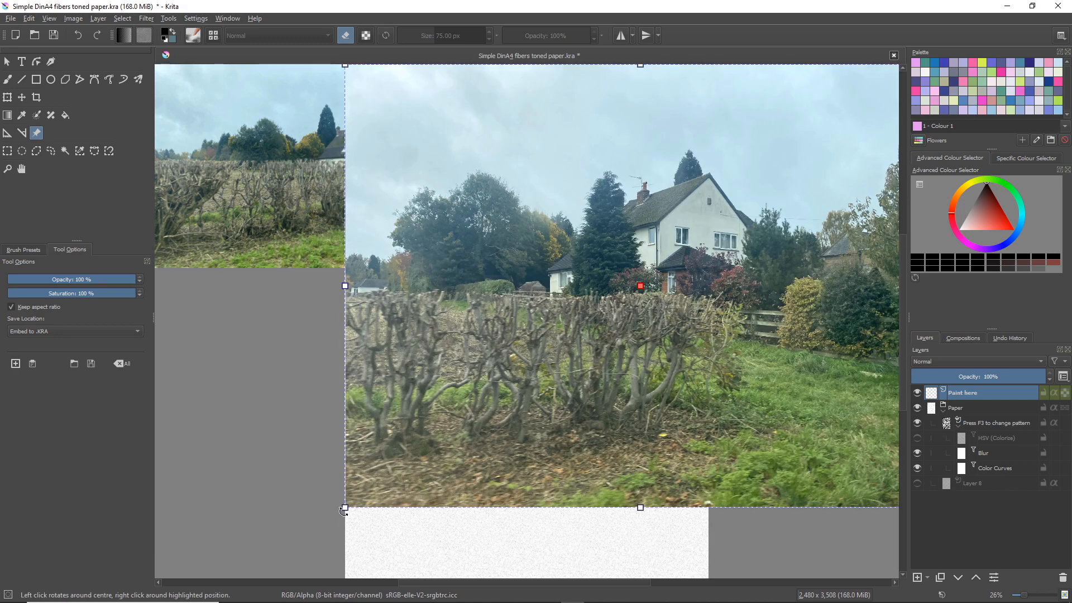
{"action": "left_click_drag", "start_coordinate": [345, 507], "coordinate": [595, 320]}
{"action": "left_click_drag", "start_coordinate": [691, 174], "coordinate": [368, 345]}
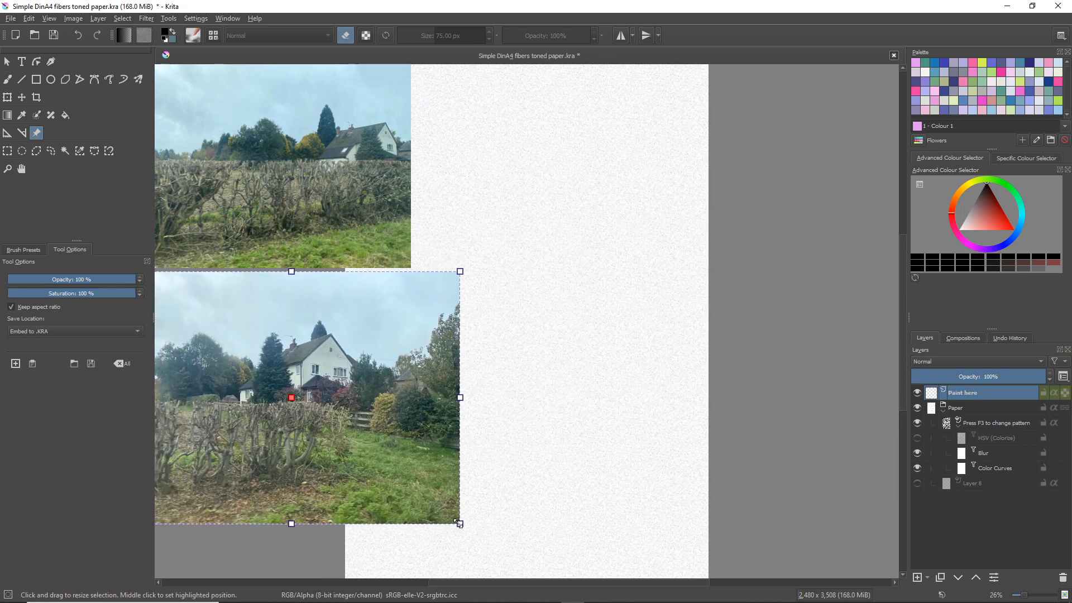
{"action": "left_click_drag", "start_coordinate": [455, 523], "coordinate": [384, 486]}
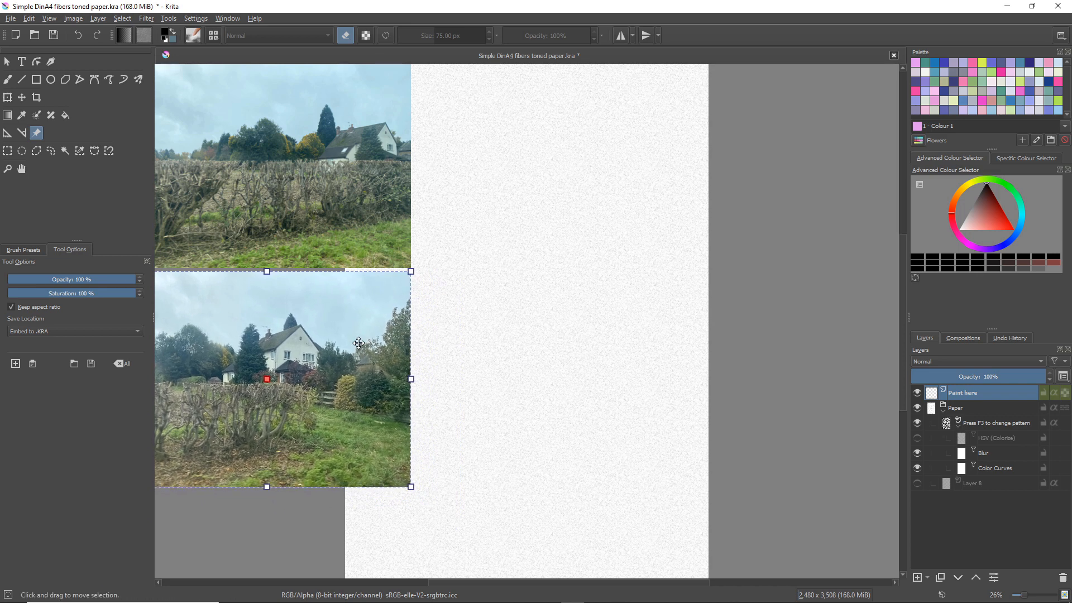
Move both reference images off the paper so they sit stacked beside its left edge
{"action": "left_click_drag", "start_coordinate": [359, 343], "coordinate": [288, 366]}
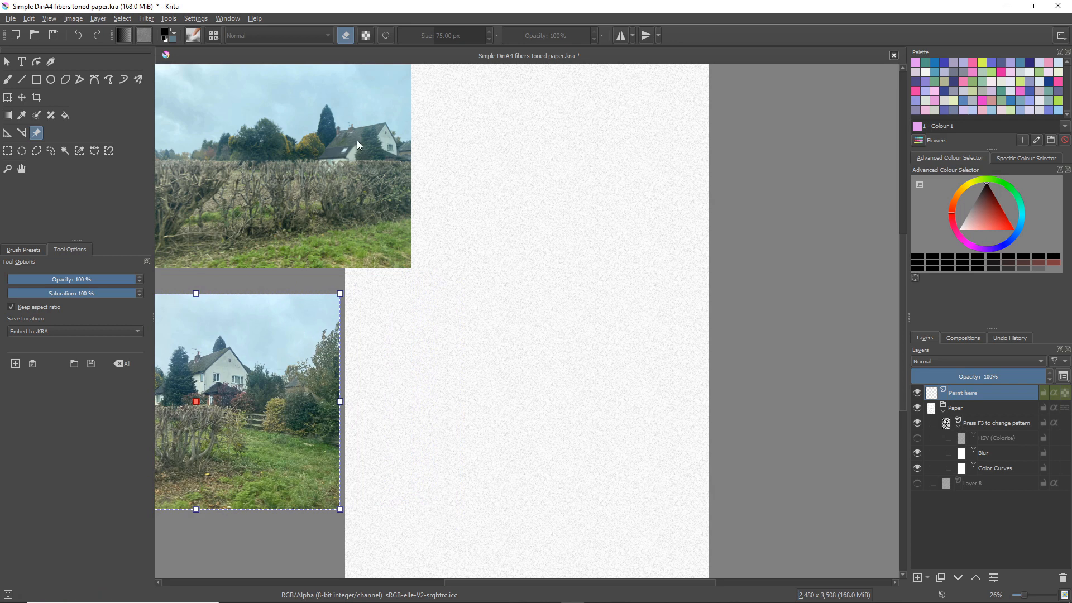
{"action": "left_click_drag", "start_coordinate": [356, 139], "coordinate": [283, 159]}
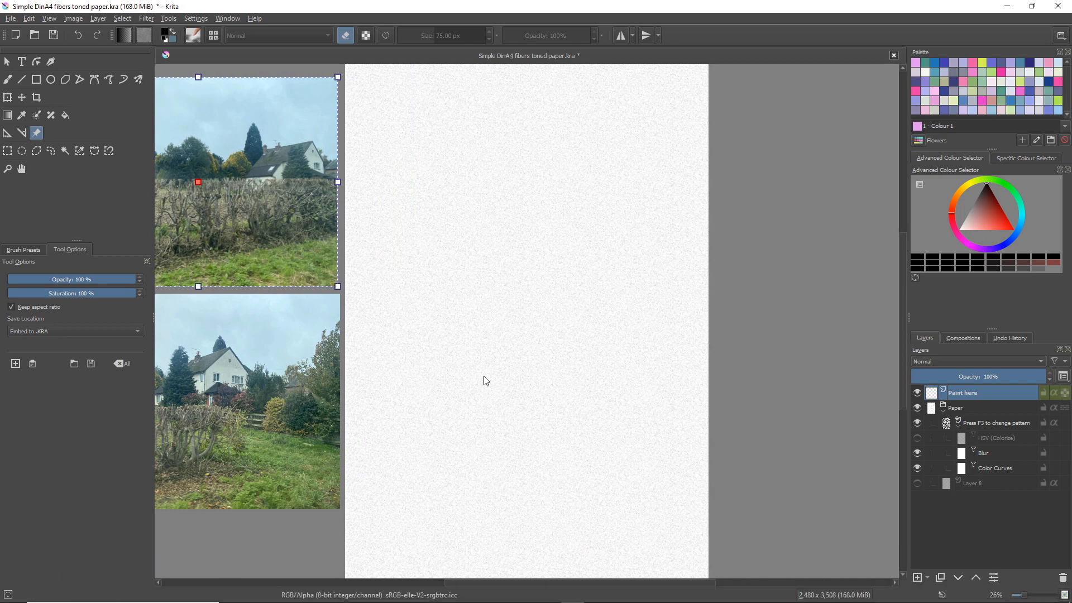
{"action": "left_click", "coordinate": [7, 62]}
{"action": "left_click", "coordinate": [524, 330]}
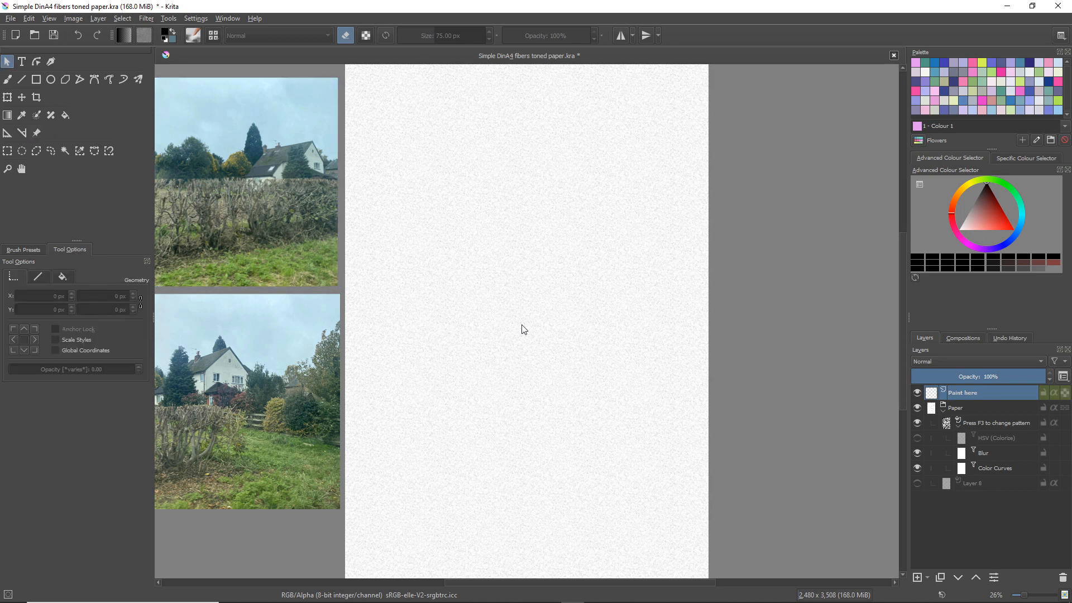
{"action": "left_click_drag", "start_coordinate": [514, 327], "coordinate": [574, 313]}
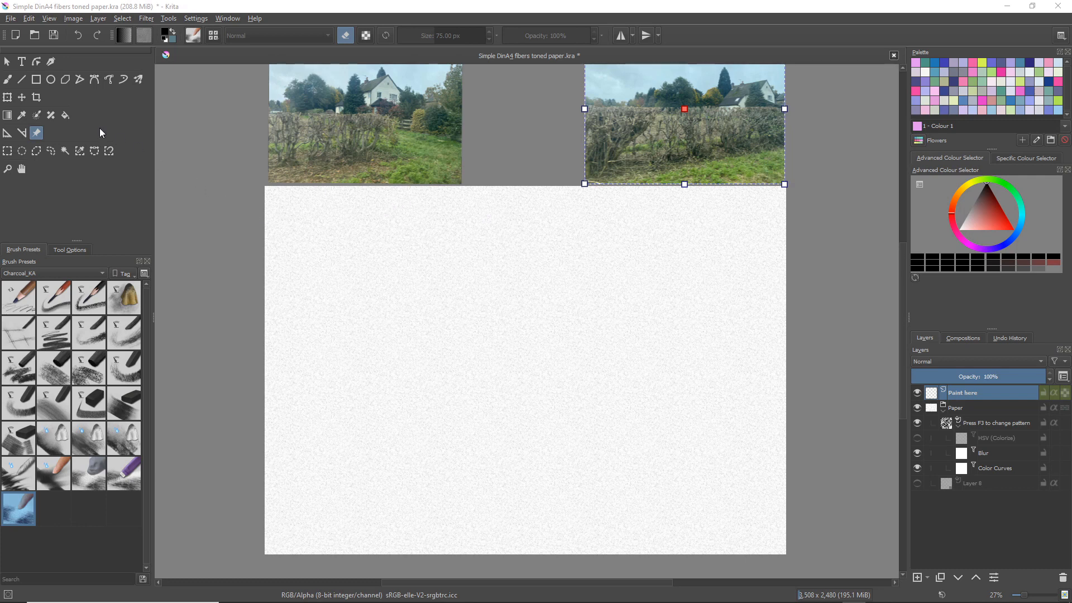
With the Charcoal 01 Draw-Detail brush, sketch the house's gable peak and right wall in the paper's upper-right area
{"action": "left_click", "coordinate": [8, 79]}
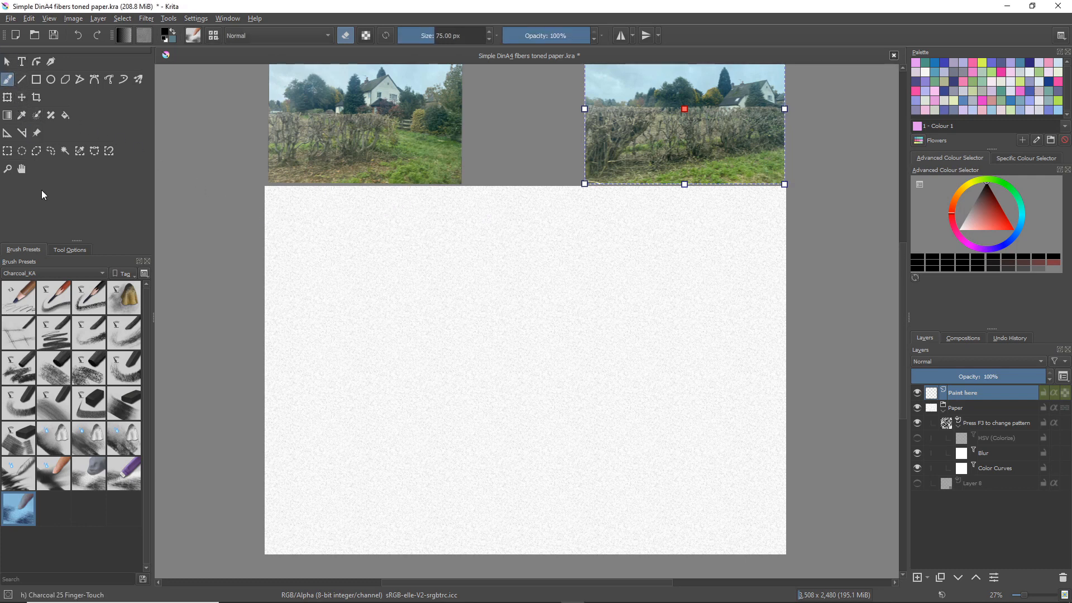
{"action": "left_click", "coordinate": [21, 302]}
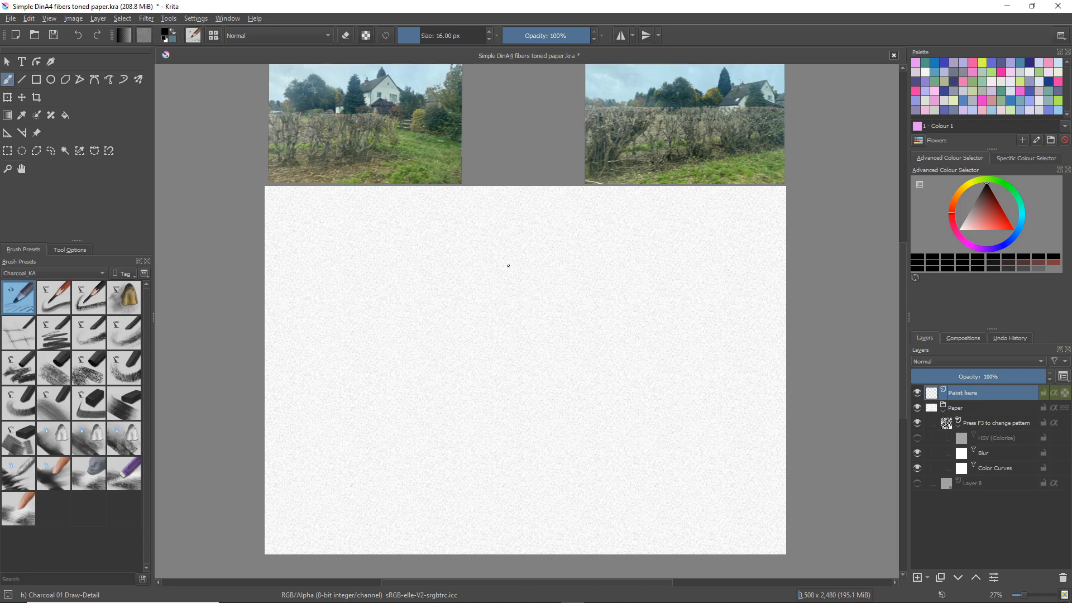
{"action": "left_click_drag", "start_coordinate": [660, 268], "coordinate": [663, 307]}
{"action": "left_click_drag", "start_coordinate": [642, 237], "coordinate": [667, 266]}
{"action": "left_click_drag", "start_coordinate": [646, 243], "coordinate": [627, 261]}
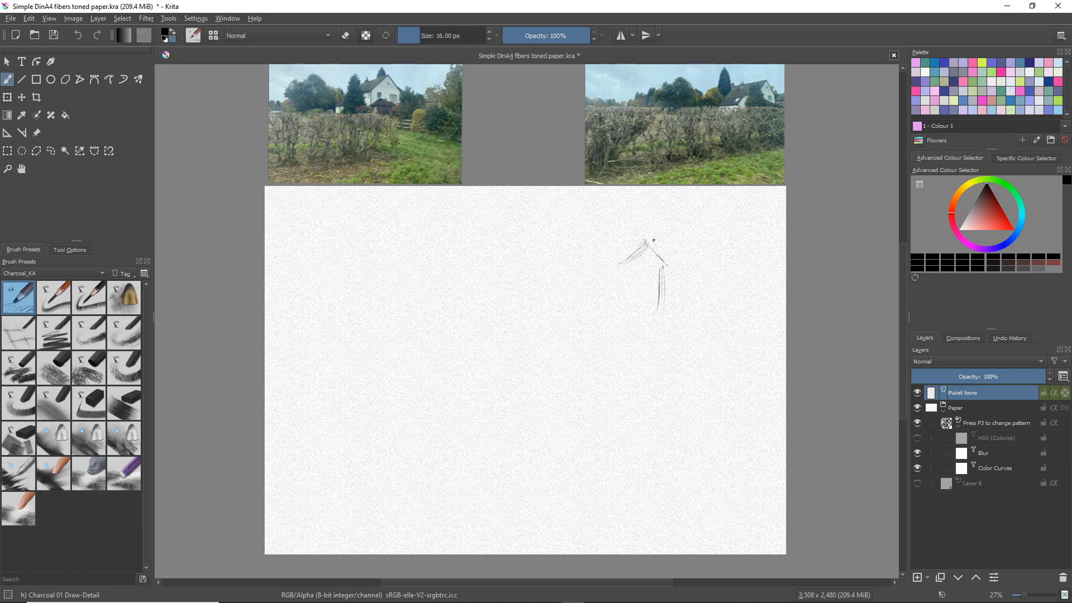
{"action": "left_click_drag", "start_coordinate": [644, 245], "coordinate": [668, 263]}
{"action": "left_click_drag", "start_coordinate": [664, 267], "coordinate": [668, 279]}
Sketch the house's sloping main roof and front wall edge, and undo the last two strokes
{"action": "right_click", "coordinate": [618, 252]}
{"action": "left_click_drag", "start_coordinate": [620, 251], "coordinate": [623, 271]}
{"action": "left_click_drag", "start_coordinate": [609, 246], "coordinate": [637, 243]}
{"action": "mouse_move", "coordinate": [575, 268]}
{"action": "left_mouse_down"}
{"action": "mouse_move", "coordinate": [609, 266]}
{"action": "mouse_move", "coordinate": [558, 273]}
{"action": "mouse_move", "coordinate": [610, 268]}
{"action": "mouse_move", "coordinate": [645, 244]}
{"action": "mouse_move", "coordinate": [619, 301]}
{"action": "left_mouse_up"}
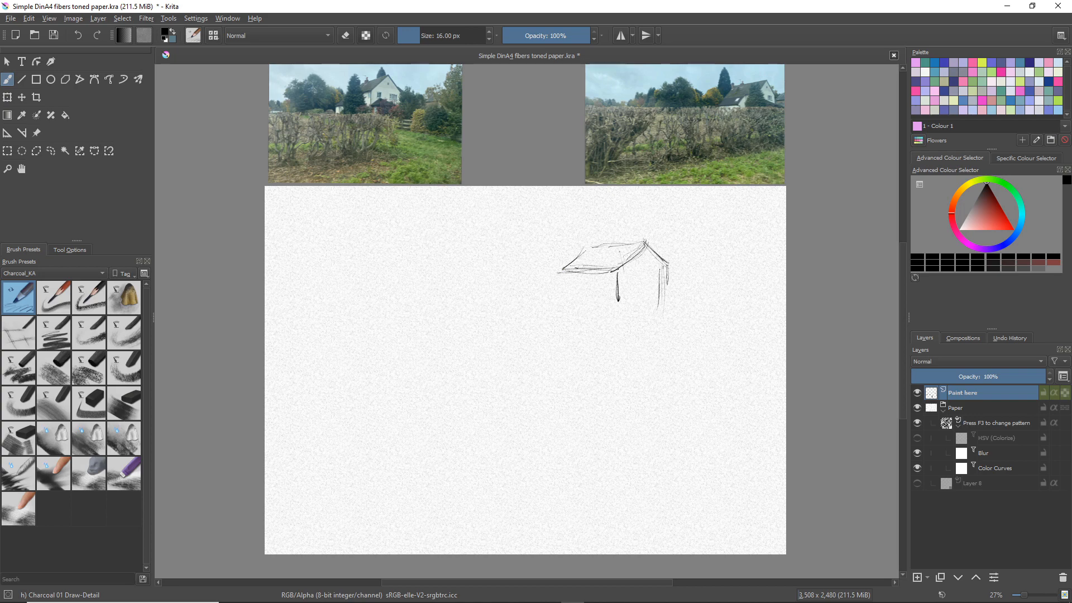
{"action": "left_click_drag", "start_coordinate": [668, 269], "coordinate": [668, 304]}
{"action": "key", "text": "ctrl+z"}
{"action": "key", "text": "ctrl+z"}
Sketch the tall conifer behind the house, the lower roof extension and the rounded tree beside it
{"action": "left_click_drag", "start_coordinate": [575, 216], "coordinate": [586, 248]}
{"action": "mouse_move", "coordinate": [579, 194]}
{"action": "left_mouse_down"}
{"action": "mouse_move", "coordinate": [585, 215]}
{"action": "mouse_move", "coordinate": [579, 190]}
{"action": "mouse_move", "coordinate": [564, 187]}
{"action": "mouse_move", "coordinate": [558, 244]}
{"action": "left_mouse_up"}
{"action": "left_click_drag", "start_coordinate": [563, 210], "coordinate": [561, 248]}
{"action": "mouse_move", "coordinate": [562, 224]}
{"action": "left_mouse_down"}
{"action": "mouse_move", "coordinate": [571, 251]}
{"action": "mouse_move", "coordinate": [527, 250]}
{"action": "mouse_move", "coordinate": [514, 276]}
{"action": "mouse_move", "coordinate": [526, 298]}
{"action": "mouse_move", "coordinate": [558, 280]}
{"action": "mouse_move", "coordinate": [551, 289]}
{"action": "mouse_move", "coordinate": [589, 285]}
{"action": "mouse_move", "coordinate": [547, 289]}
{"action": "mouse_move", "coordinate": [586, 301]}
{"action": "mouse_move", "coordinate": [551, 302]}
{"action": "left_mouse_up"}
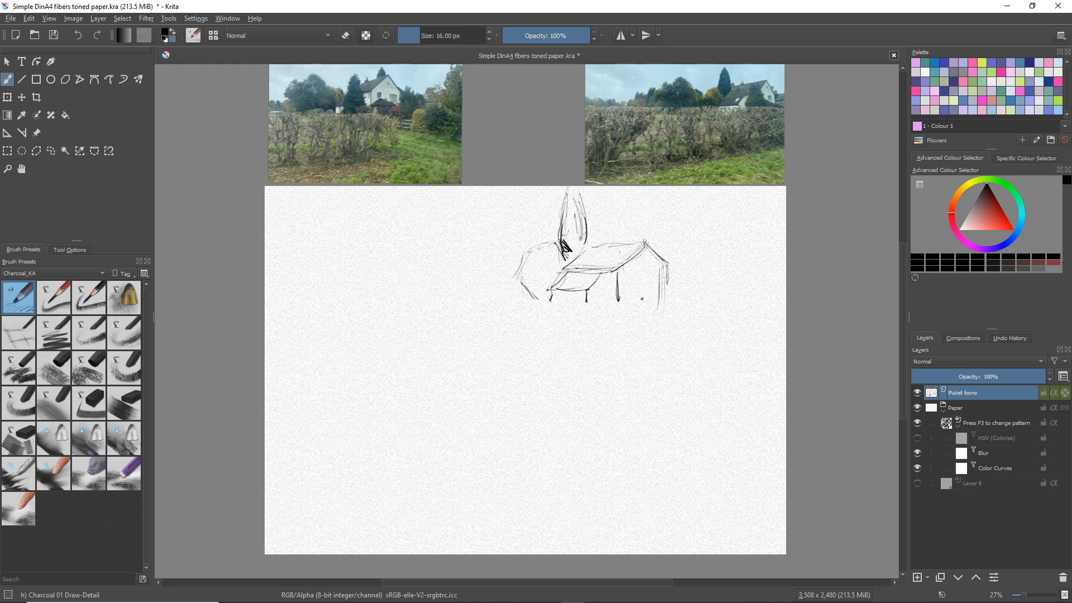
Sketch the fence and the small bush to the right of the house
{"action": "mouse_move", "coordinate": [639, 295]}
{"action": "left_mouse_down"}
{"action": "mouse_move", "coordinate": [708, 299]}
{"action": "mouse_move", "coordinate": [696, 314]}
{"action": "left_mouse_up"}
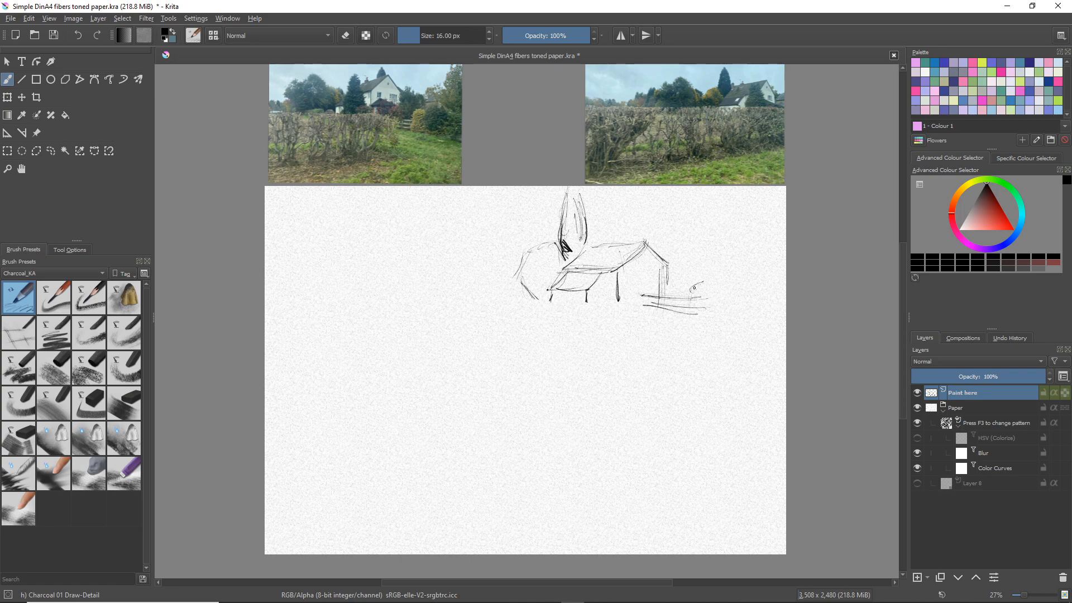
{"action": "left_click_drag", "start_coordinate": [698, 281], "coordinate": [694, 314]}
{"action": "mouse_move", "coordinate": [728, 272]}
{"action": "left_mouse_down"}
{"action": "mouse_move", "coordinate": [739, 262]}
{"action": "mouse_move", "coordinate": [716, 289]}
{"action": "mouse_move", "coordinate": [721, 321]}
{"action": "mouse_move", "coordinate": [711, 324]}
{"action": "left_mouse_up"}
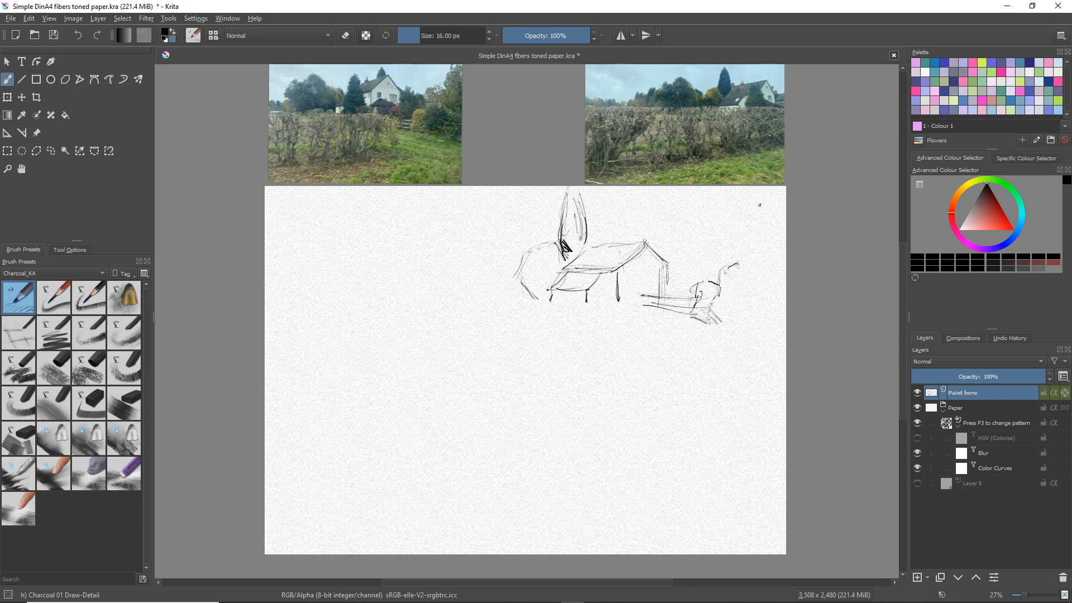
Sketch the outline and slanting branches of the large tree at the paper's right edge
{"action": "left_click_drag", "start_coordinate": [739, 257], "coordinate": [742, 267]}
{"action": "mouse_move", "coordinate": [749, 218]}
{"action": "left_mouse_down"}
{"action": "mouse_move", "coordinate": [755, 194]}
{"action": "mouse_move", "coordinate": [738, 252]}
{"action": "mouse_move", "coordinate": [748, 272]}
{"action": "left_mouse_up"}
{"action": "mouse_move", "coordinate": [762, 187]}
{"action": "left_mouse_down"}
{"action": "mouse_move", "coordinate": [741, 224]}
{"action": "mouse_move", "coordinate": [784, 245]}
{"action": "mouse_move", "coordinate": [776, 312]}
{"action": "left_mouse_up"}
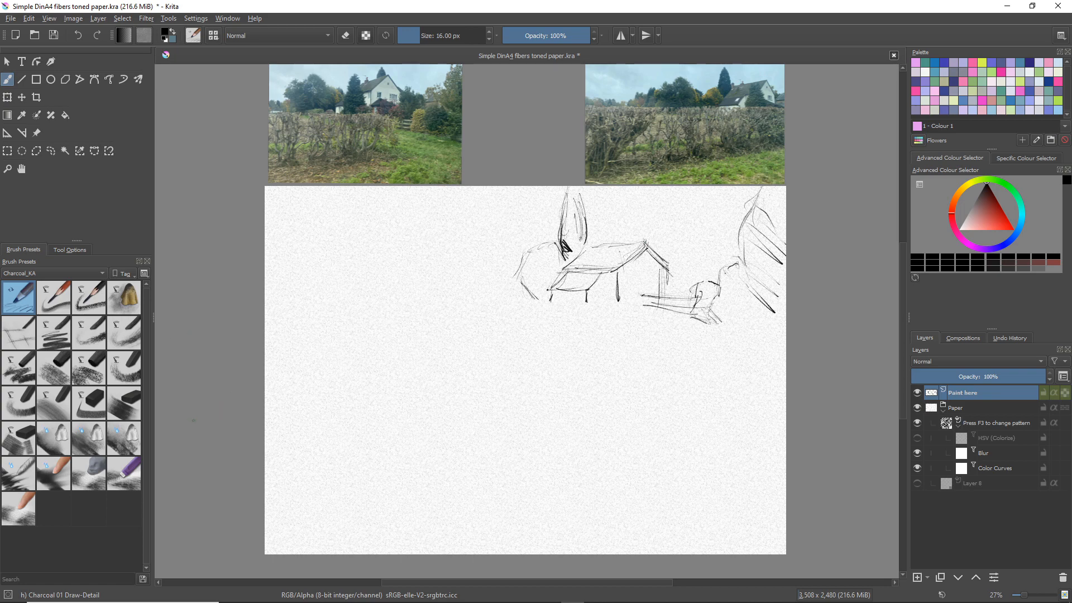
Erase the overrun at the roof peak with Charcoal 24 Eraser-Blend and soften the lines beside the small bush with Charcoal 23 Eraser-Soft
{"action": "left_click", "coordinate": [126, 468]}
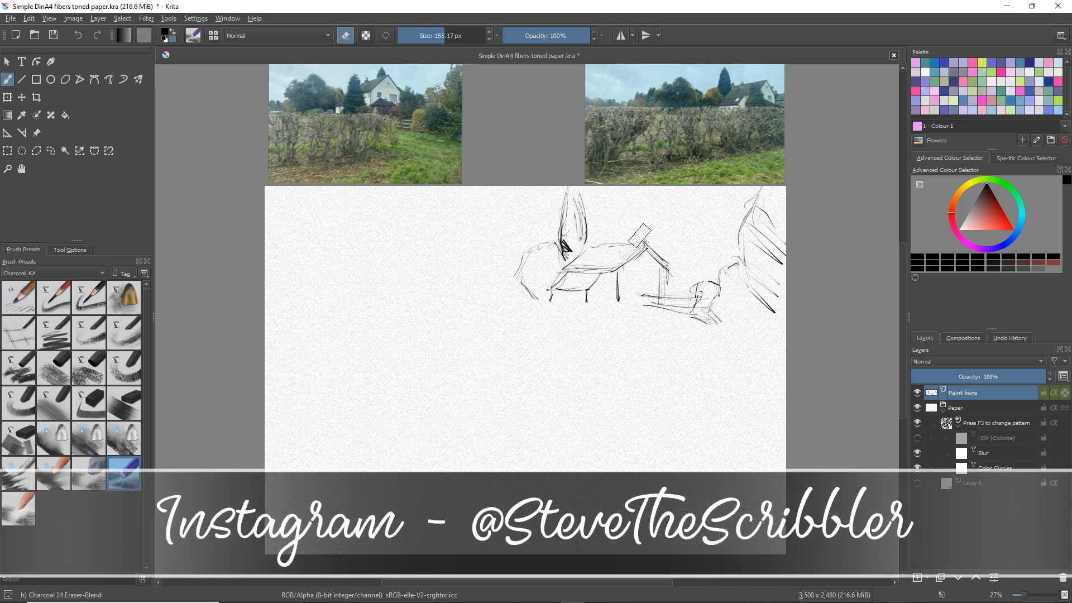
{"action": "mouse_move", "coordinate": [649, 237]}
{"action": "left_mouse_down"}
{"action": "mouse_move", "coordinate": [667, 258]}
{"action": "mouse_move", "coordinate": [645, 234]}
{"action": "mouse_move", "coordinate": [674, 265]}
{"action": "mouse_move", "coordinate": [640, 233]}
{"action": "left_mouse_up"}
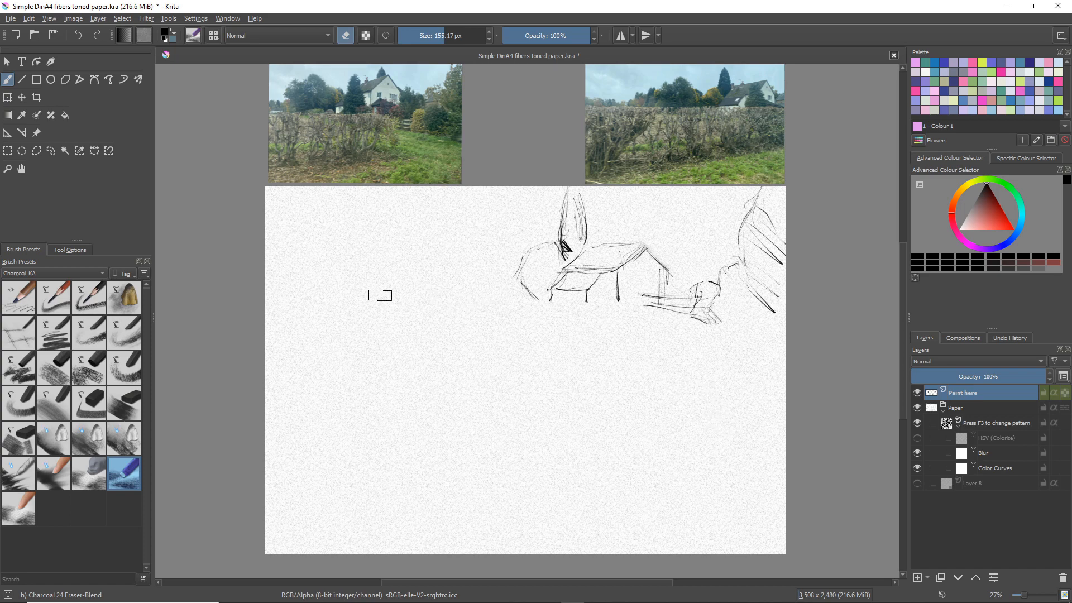
{"action": "left_click", "coordinate": [89, 473]}
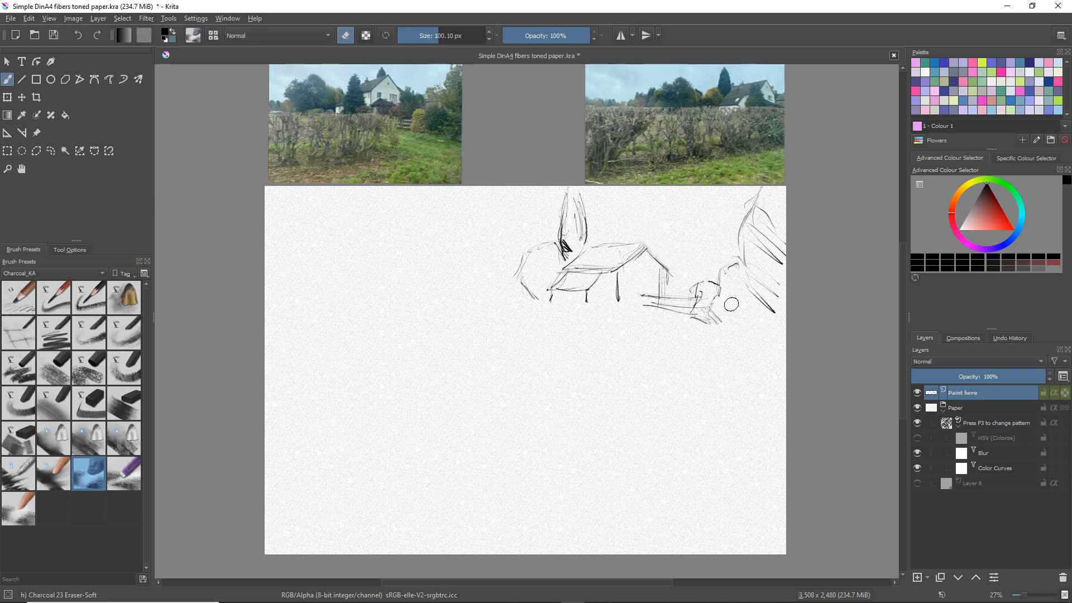
{"action": "mouse_move", "coordinate": [718, 316]}
{"action": "left_mouse_down"}
{"action": "mouse_move", "coordinate": [712, 296]}
{"action": "mouse_move", "coordinate": [729, 301]}
{"action": "mouse_move", "coordinate": [713, 275]}
{"action": "mouse_move", "coordinate": [726, 286]}
{"action": "mouse_move", "coordinate": [726, 255]}
{"action": "left_mouse_up"}
Try light and heavy test strokes with Charcoal 01 Draw-Detail on the empty paper left of the house, and undo them
{"action": "left_click", "coordinate": [23, 300]}
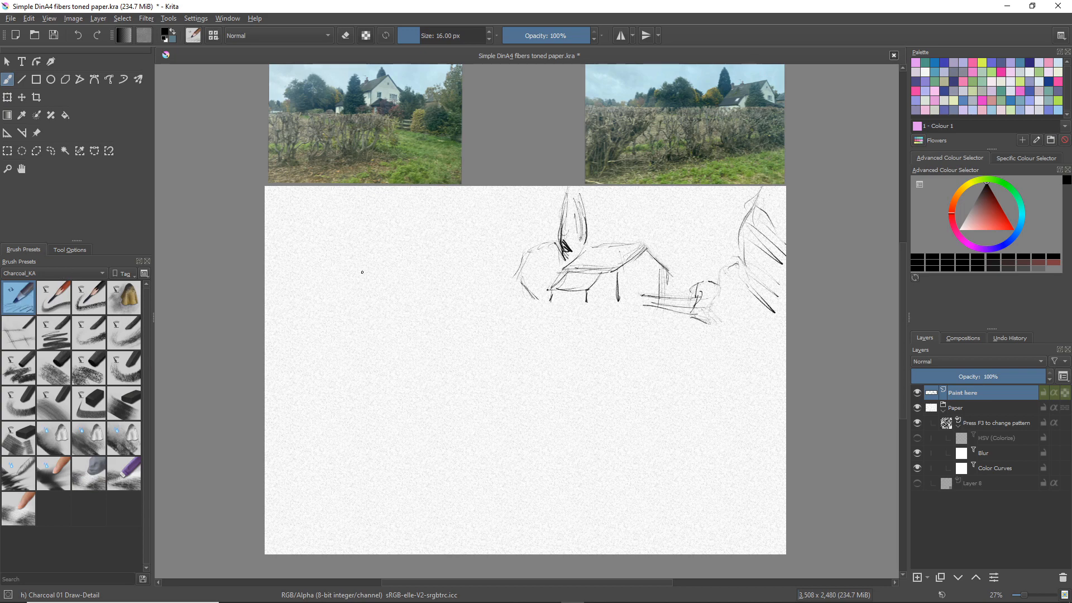
{"action": "mouse_move", "coordinate": [393, 256]}
{"action": "left_mouse_down"}
{"action": "mouse_move", "coordinate": [445, 272]}
{"action": "mouse_move", "coordinate": [432, 274]}
{"action": "mouse_move", "coordinate": [481, 345]}
{"action": "left_mouse_up"}
{"action": "mouse_move", "coordinate": [433, 319]}
{"action": "left_mouse_down"}
{"action": "mouse_move", "coordinate": [400, 300]}
{"action": "mouse_move", "coordinate": [453, 303]}
{"action": "mouse_move", "coordinate": [416, 336]}
{"action": "left_mouse_up"}
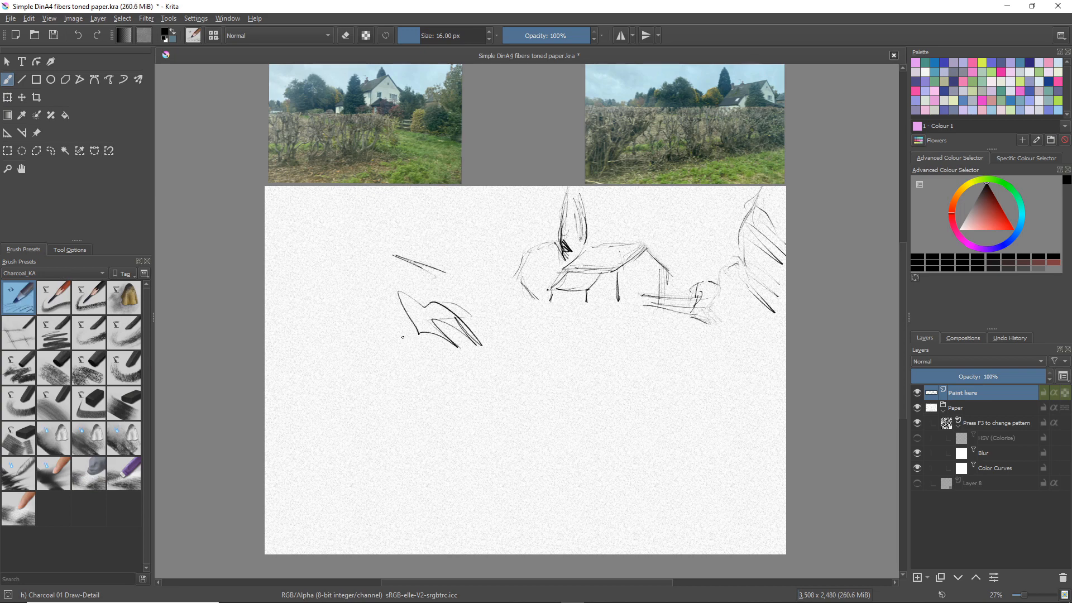
{"action": "key", "text": "ctrl+z"}
{"action": "key", "text": "ctrl+z"}
{"action": "key", "text": "ctrl+z"}
{"action": "key", "text": "ctrl+z"}
{"action": "key", "text": "ctrl+z"}
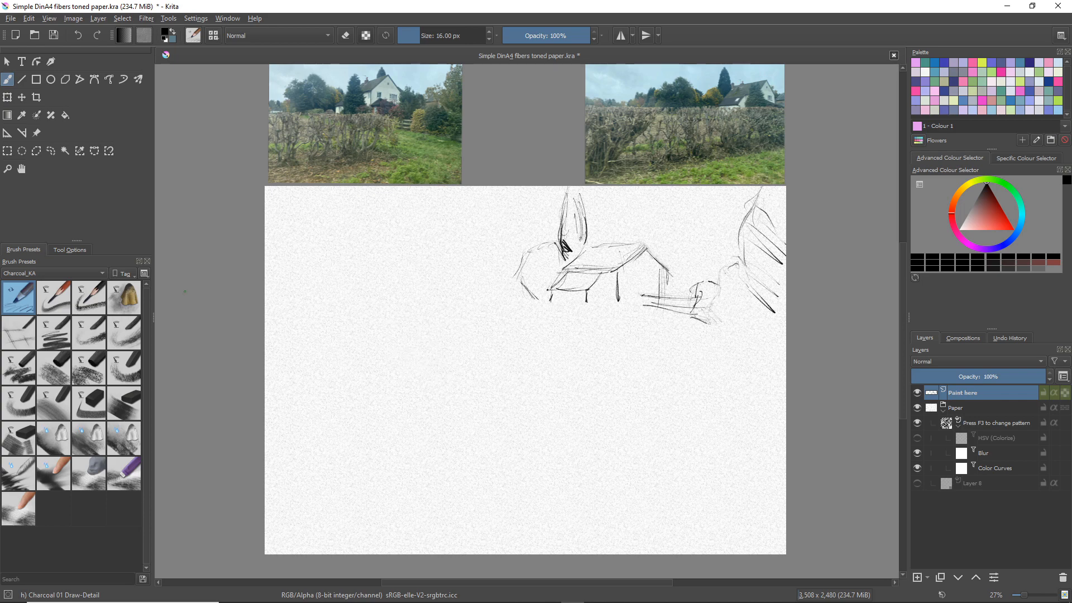
Try shaded and thin test strokes with Charcoal 02 Pencil-SoftGrain left of the house, and undo them all
{"action": "left_click", "coordinate": [62, 300]}
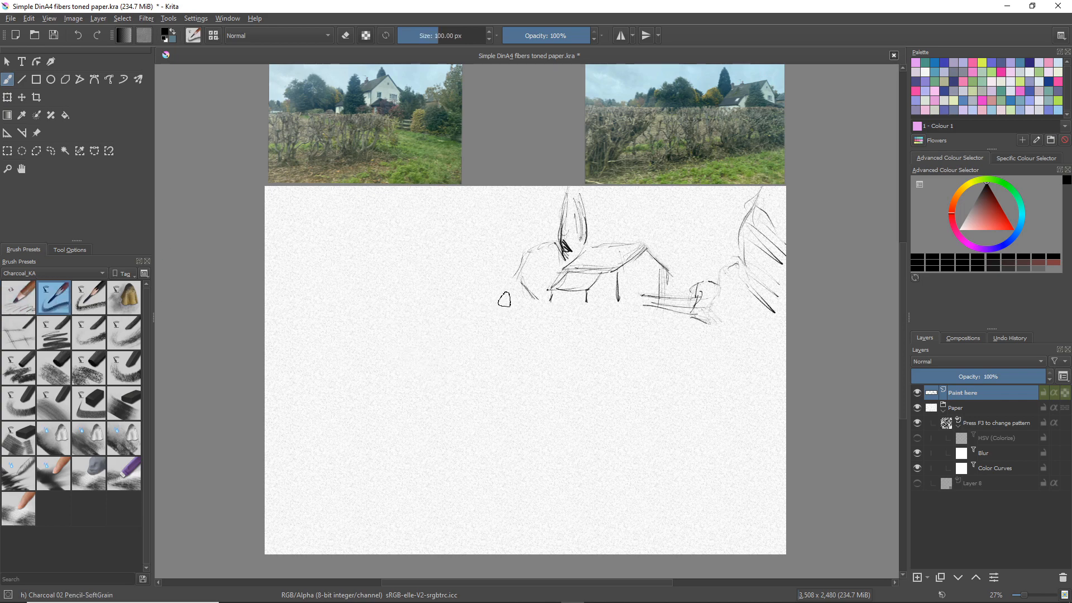
{"action": "mouse_move", "coordinate": [509, 278]}
{"action": "left_mouse_down"}
{"action": "mouse_move", "coordinate": [434, 256]}
{"action": "mouse_move", "coordinate": [439, 247]}
{"action": "mouse_move", "coordinate": [485, 256]}
{"action": "mouse_move", "coordinate": [442, 240]}
{"action": "mouse_move", "coordinate": [455, 238]}
{"action": "mouse_move", "coordinate": [472, 245]}
{"action": "mouse_move", "coordinate": [446, 247]}
{"action": "mouse_move", "coordinate": [481, 252]}
{"action": "left_mouse_up"}
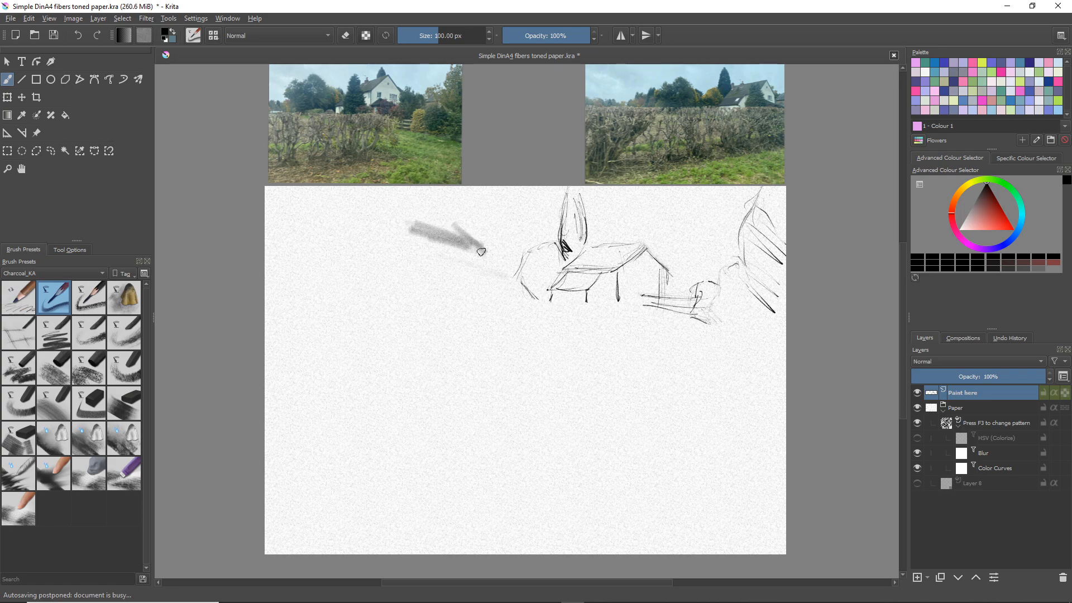
{"action": "mouse_move", "coordinate": [442, 221]}
{"action": "left_mouse_down"}
{"action": "mouse_move", "coordinate": [474, 254]}
{"action": "mouse_move", "coordinate": [472, 288]}
{"action": "mouse_move", "coordinate": [498, 334]}
{"action": "mouse_move", "coordinate": [523, 350]}
{"action": "mouse_move", "coordinate": [536, 324]}
{"action": "left_mouse_up"}
{"action": "left_click_drag", "start_coordinate": [459, 250], "coordinate": [518, 299]}
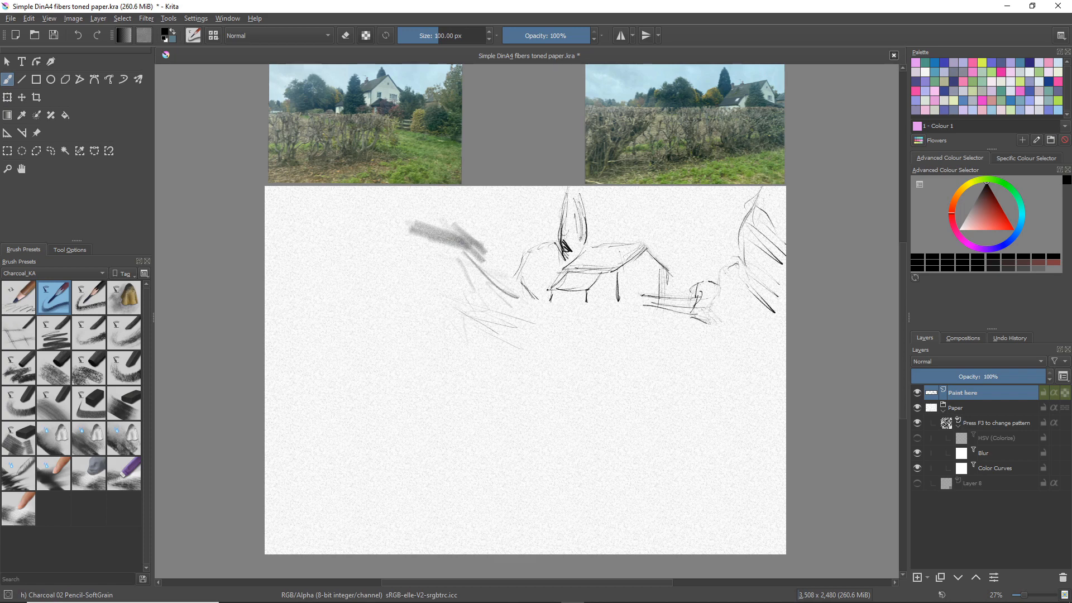
{"action": "key", "text": "ctrl+z"}
{"action": "key", "text": "ctrl+z"}
{"action": "key", "text": "ctrl+z"}
{"action": "key", "text": "ctrl+z"}
{"action": "key", "text": "ctrl+z"}
{"action": "key", "text": "ctrl+z"}
{"action": "key", "text": "ctrl+z"}
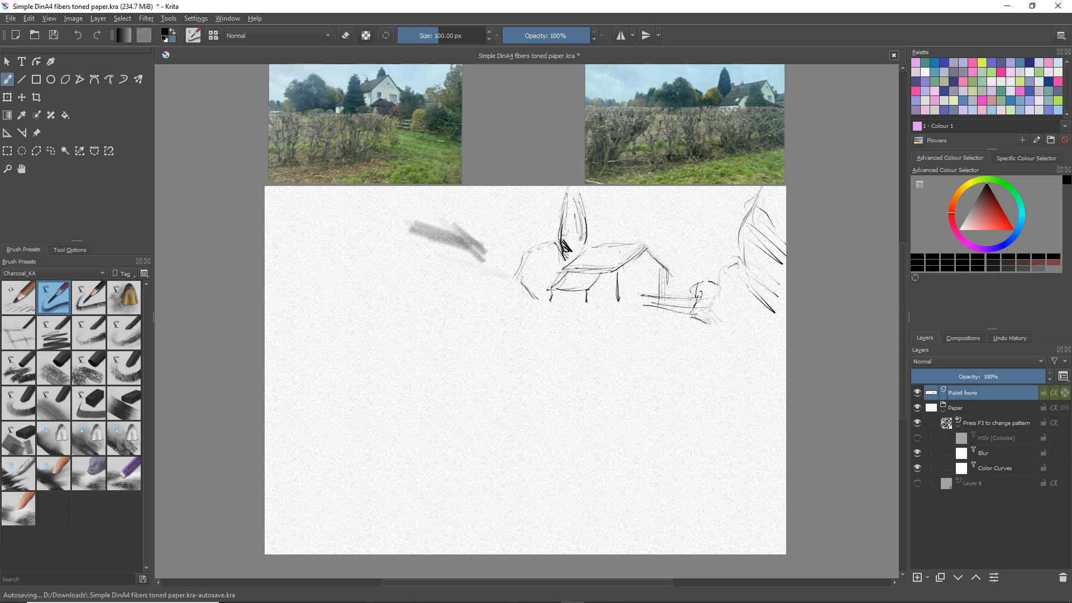
{"action": "key", "text": "ctrl+z"}
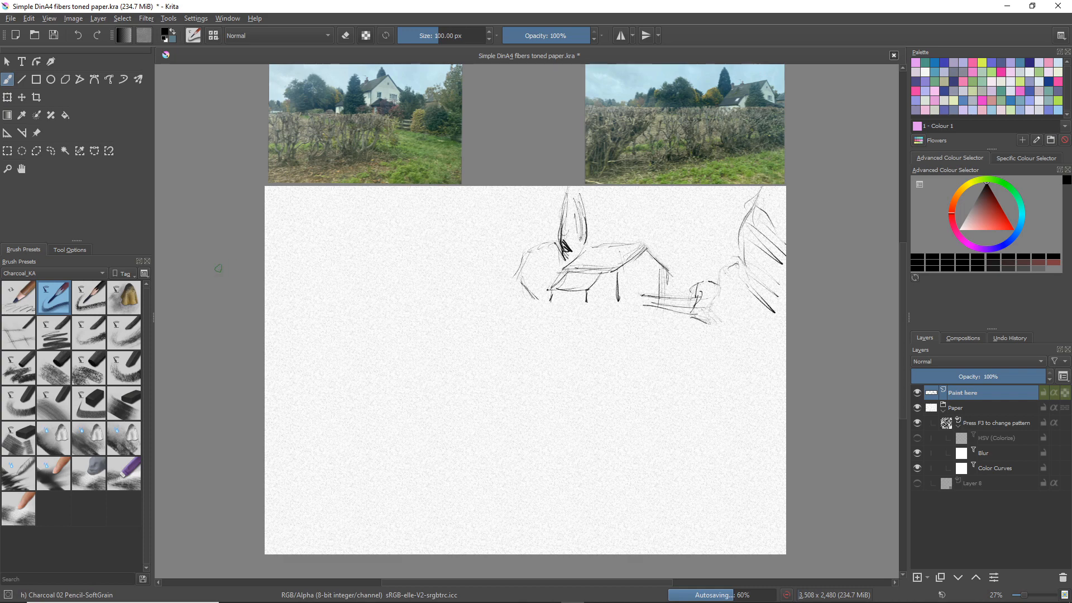
Try dark and light test strokes with Charcoal 03 Pencil-Grainy left of the house, and undo them all
{"action": "left_click", "coordinate": [98, 307]}
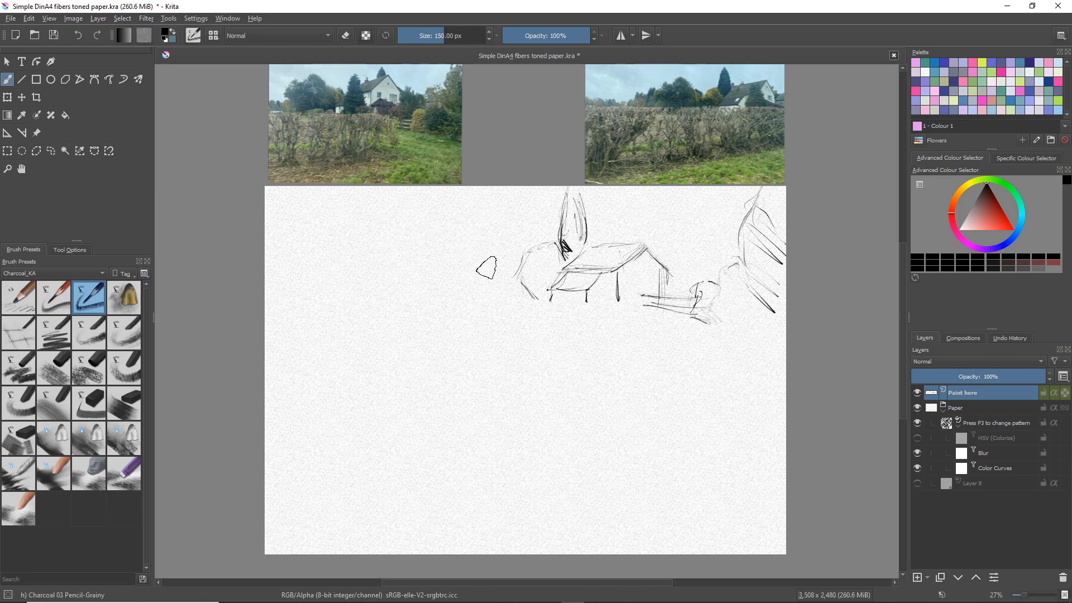
{"action": "mouse_move", "coordinate": [533, 299]}
{"action": "left_mouse_down"}
{"action": "mouse_move", "coordinate": [499, 277]}
{"action": "mouse_move", "coordinate": [524, 287]}
{"action": "mouse_move", "coordinate": [482, 310]}
{"action": "mouse_move", "coordinate": [451, 275]}
{"action": "mouse_move", "coordinate": [467, 293]}
{"action": "mouse_move", "coordinate": [412, 302]}
{"action": "mouse_move", "coordinate": [506, 336]}
{"action": "mouse_move", "coordinate": [469, 336]}
{"action": "left_mouse_up"}
{"action": "key", "text": "ctrl"}
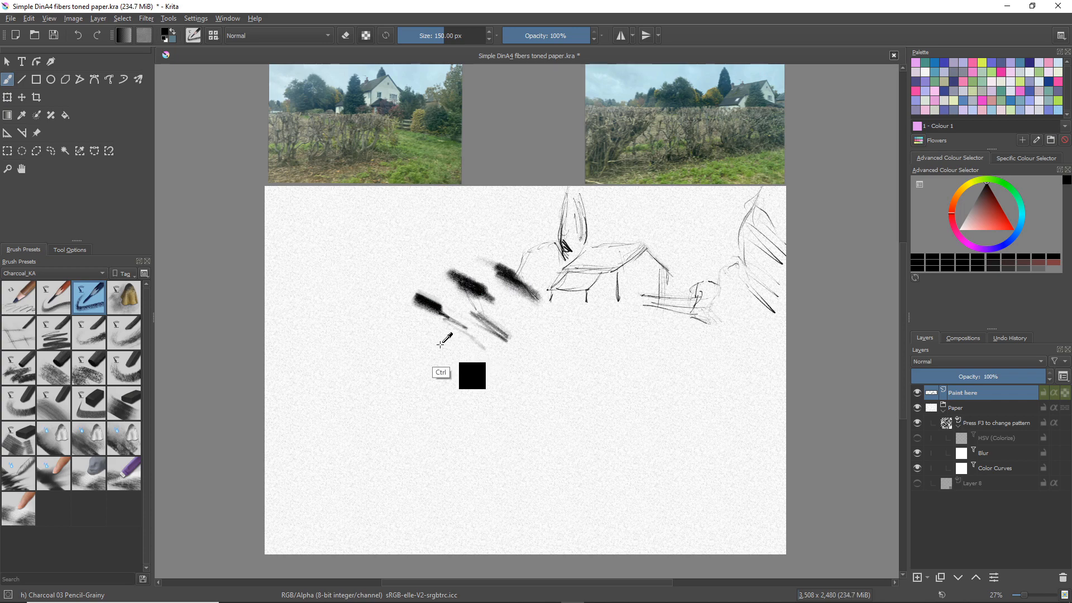
{"action": "key", "text": "ctrl+z"}
{"action": "key", "text": "ctrl+z"}
{"action": "key", "text": "ctrl+z"}
{"action": "key", "text": "ctrl+z"}
{"action": "key", "text": "ctrl+z"}
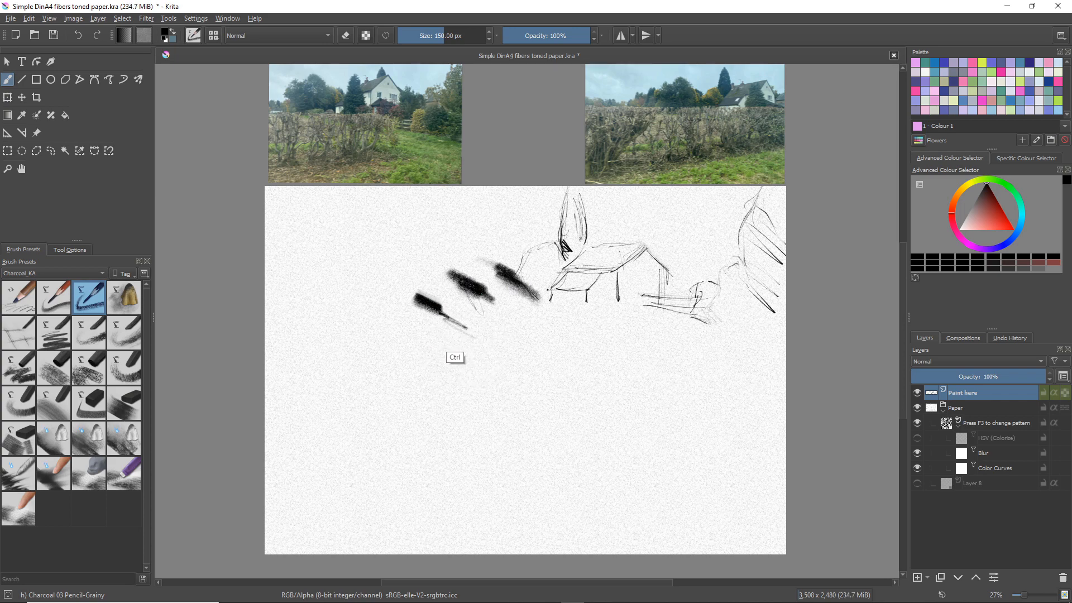
{"action": "key", "text": "ctrl+z"}
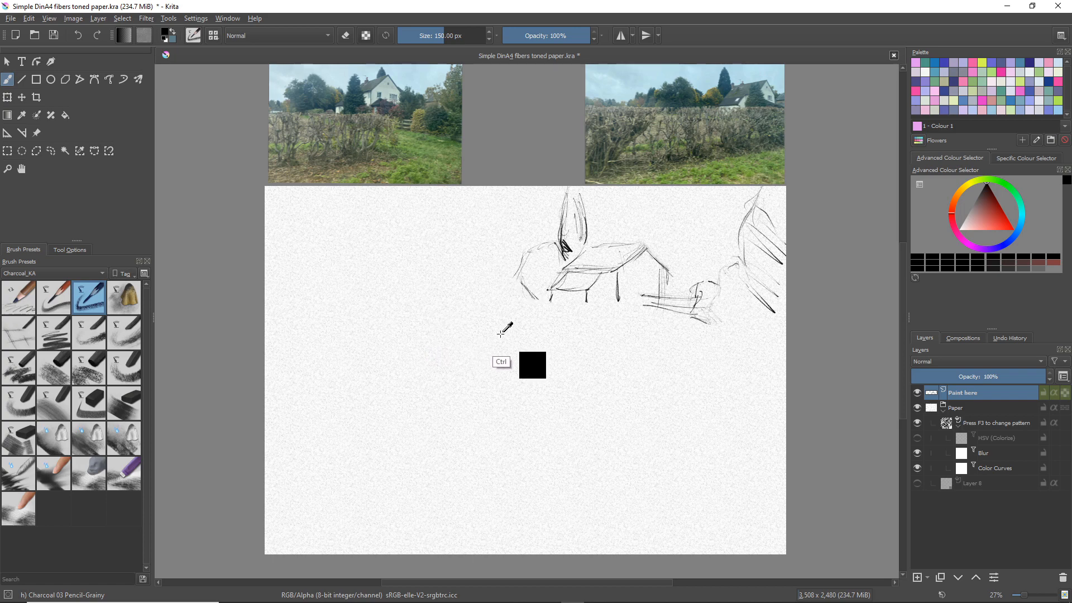
Sketch the hedge's top line with Charcoal 01 Draw-Detail, from the base of the house to the paper's left edge
{"action": "left_click", "coordinate": [31, 301]}
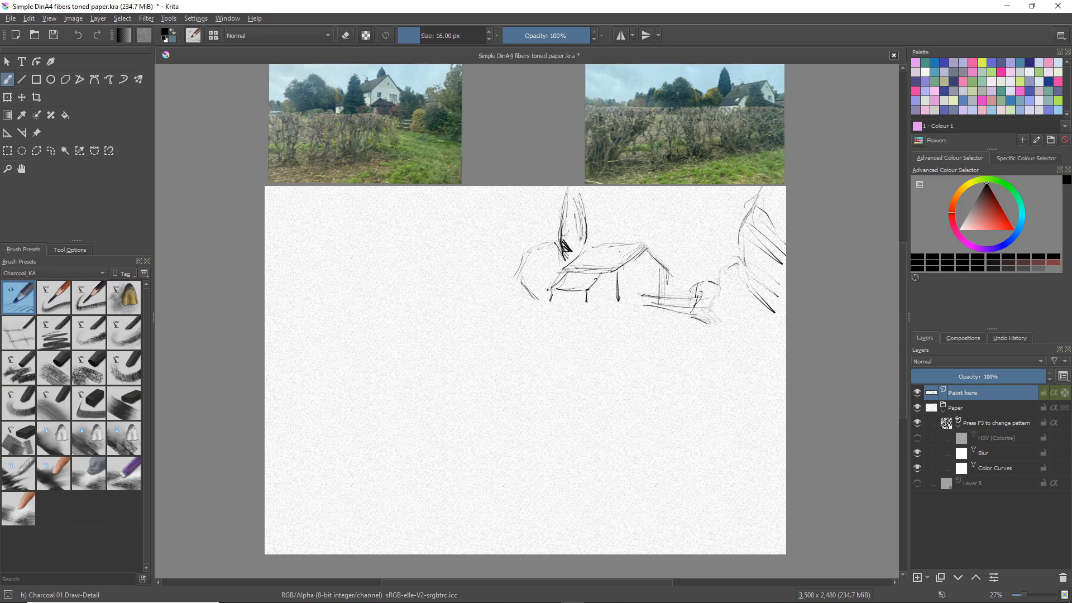
{"action": "mouse_move", "coordinate": [620, 294]}
{"action": "left_mouse_down"}
{"action": "mouse_move", "coordinate": [635, 298]}
{"action": "mouse_move", "coordinate": [440, 314]}
{"action": "left_mouse_up"}
{"action": "mouse_move", "coordinate": [507, 307]}
{"action": "left_mouse_down"}
{"action": "mouse_move", "coordinate": [419, 309]}
{"action": "mouse_move", "coordinate": [413, 300]}
{"action": "mouse_move", "coordinate": [463, 306]}
{"action": "left_mouse_up"}
{"action": "left_click_drag", "start_coordinate": [387, 300], "coordinate": [335, 315]}
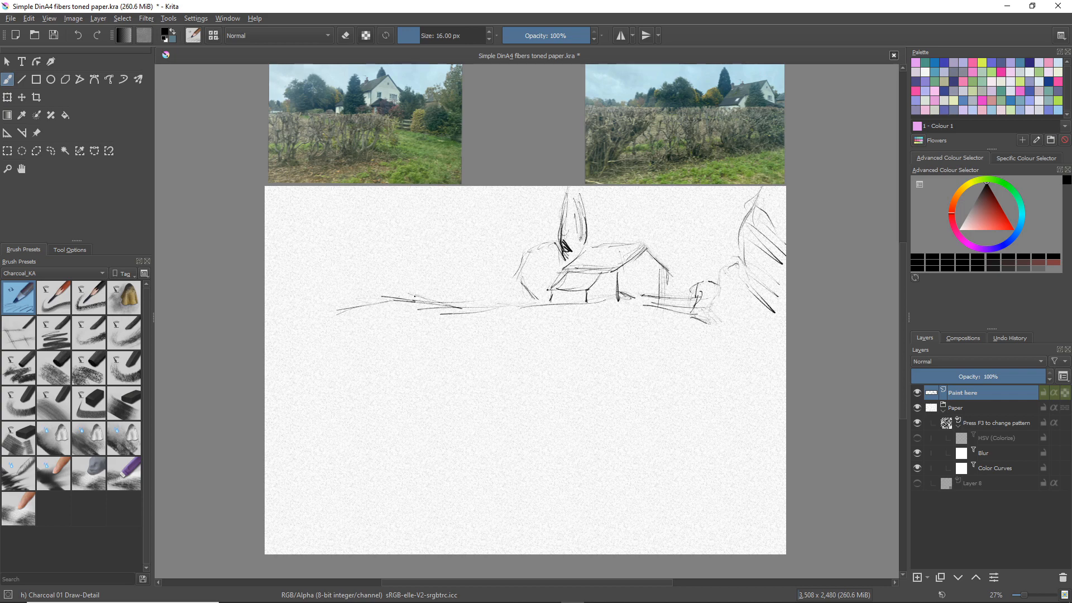
{"action": "mouse_move", "coordinate": [414, 298]}
{"action": "left_mouse_down"}
{"action": "mouse_move", "coordinate": [497, 315]}
{"action": "mouse_move", "coordinate": [537, 302]}
{"action": "mouse_move", "coordinate": [466, 305]}
{"action": "left_mouse_up"}
{"action": "mouse_move", "coordinate": [372, 290]}
{"action": "left_mouse_down"}
{"action": "mouse_move", "coordinate": [421, 301]}
{"action": "mouse_move", "coordinate": [265, 300]}
{"action": "mouse_move", "coordinate": [322, 306]}
{"action": "left_mouse_up"}
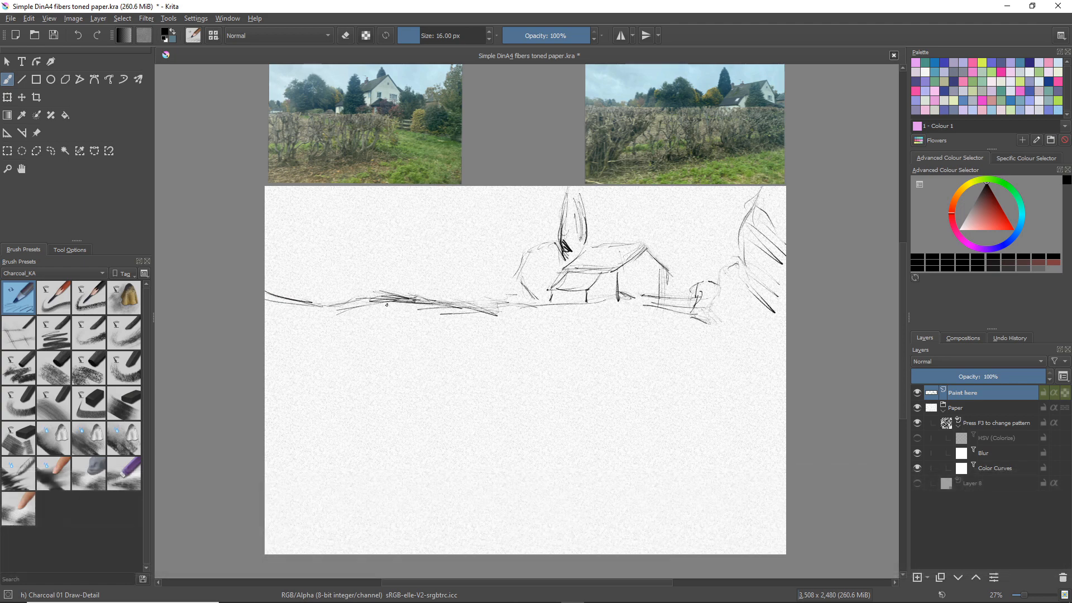
Sketch the first clump of curved hedge stems below the top line, a little left of the house
{"action": "mouse_move", "coordinate": [492, 309]}
{"action": "left_mouse_down"}
{"action": "mouse_move", "coordinate": [504, 331]}
{"action": "mouse_move", "coordinate": [492, 358]}
{"action": "left_mouse_up"}
{"action": "left_click_drag", "start_coordinate": [498, 323], "coordinate": [483, 367]}
{"action": "left_click_drag", "start_coordinate": [498, 324], "coordinate": [483, 367]}
{"action": "mouse_move", "coordinate": [493, 318]}
{"action": "left_mouse_down"}
{"action": "mouse_move", "coordinate": [477, 355]}
{"action": "mouse_move", "coordinate": [491, 363]}
{"action": "mouse_move", "coordinate": [472, 314]}
{"action": "mouse_move", "coordinate": [476, 339]}
{"action": "left_mouse_up"}
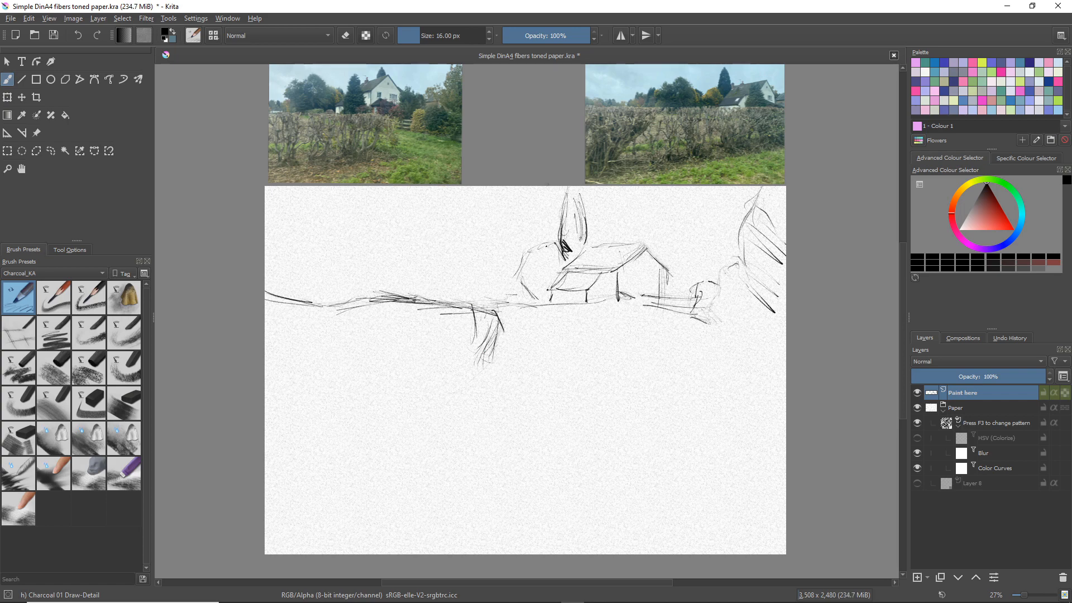
Hatch the rounded tree left of the house and sketch a small hatched tree beside it
{"action": "left_click_drag", "start_coordinate": [555, 268], "coordinate": [527, 298]}
{"action": "mouse_move", "coordinate": [513, 266]}
{"action": "left_mouse_down"}
{"action": "mouse_move", "coordinate": [506, 257]}
{"action": "mouse_move", "coordinate": [517, 264]}
{"action": "left_mouse_up"}
{"action": "mouse_move", "coordinate": [499, 253]}
{"action": "left_mouse_down"}
{"action": "mouse_move", "coordinate": [488, 273]}
{"action": "mouse_move", "coordinate": [497, 263]}
{"action": "mouse_move", "coordinate": [510, 292]}
{"action": "mouse_move", "coordinate": [485, 282]}
{"action": "mouse_move", "coordinate": [494, 302]}
{"action": "left_mouse_up"}
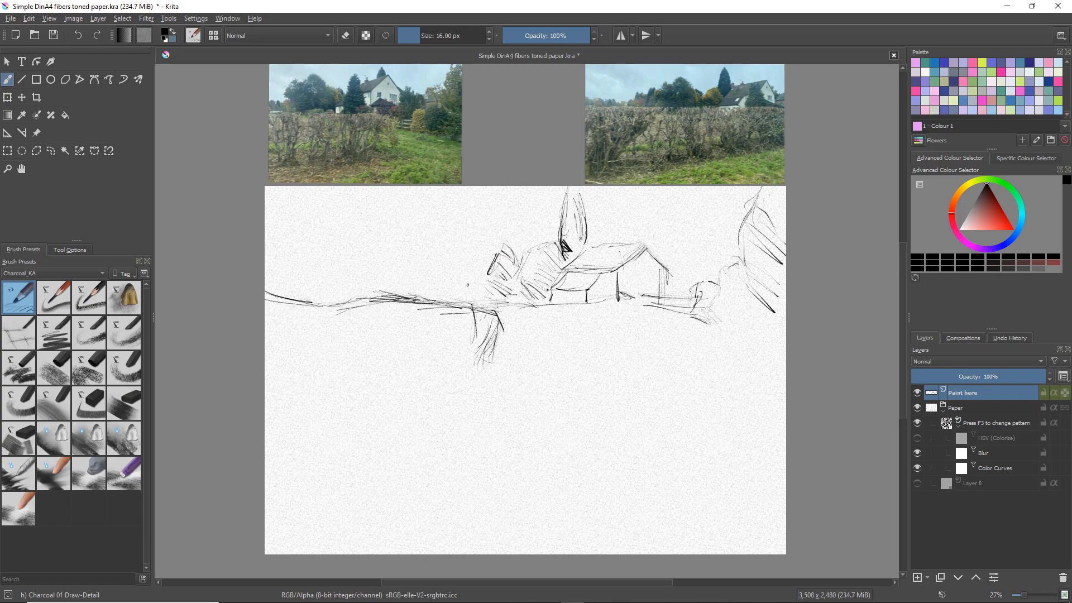
Sketch the two large rounded trees above the middle of the hedge line and hatch their foliage with slanting strokes
{"action": "mouse_move", "coordinate": [466, 245]}
{"action": "left_mouse_down"}
{"action": "mouse_move", "coordinate": [486, 262]}
{"action": "mouse_move", "coordinate": [451, 247]}
{"action": "mouse_move", "coordinate": [469, 253]}
{"action": "mouse_move", "coordinate": [447, 229]}
{"action": "mouse_move", "coordinate": [427, 233]}
{"action": "mouse_move", "coordinate": [468, 259]}
{"action": "left_mouse_up"}
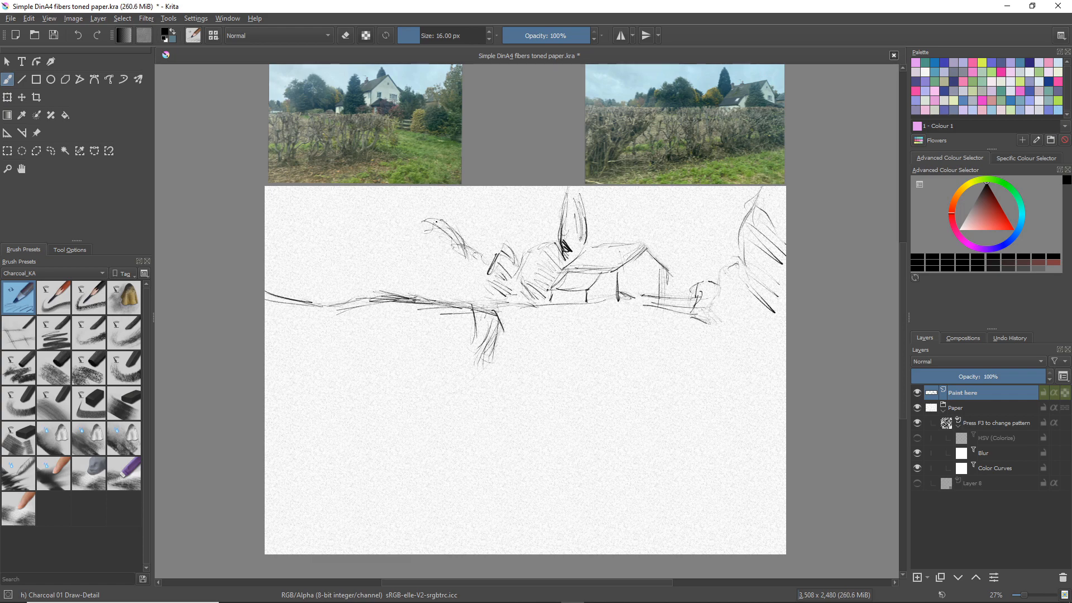
{"action": "mouse_move", "coordinate": [437, 220]}
{"action": "left_mouse_down"}
{"action": "mouse_move", "coordinate": [398, 241]}
{"action": "mouse_move", "coordinate": [400, 225]}
{"action": "mouse_move", "coordinate": [381, 222]}
{"action": "mouse_move", "coordinate": [400, 228]}
{"action": "mouse_move", "coordinate": [374, 254]}
{"action": "mouse_move", "coordinate": [366, 233]}
{"action": "mouse_move", "coordinate": [400, 257]}
{"action": "mouse_move", "coordinate": [378, 253]}
{"action": "mouse_move", "coordinate": [399, 260]}
{"action": "mouse_move", "coordinate": [369, 267]}
{"action": "mouse_move", "coordinate": [385, 257]}
{"action": "mouse_move", "coordinate": [407, 287]}
{"action": "left_mouse_up"}
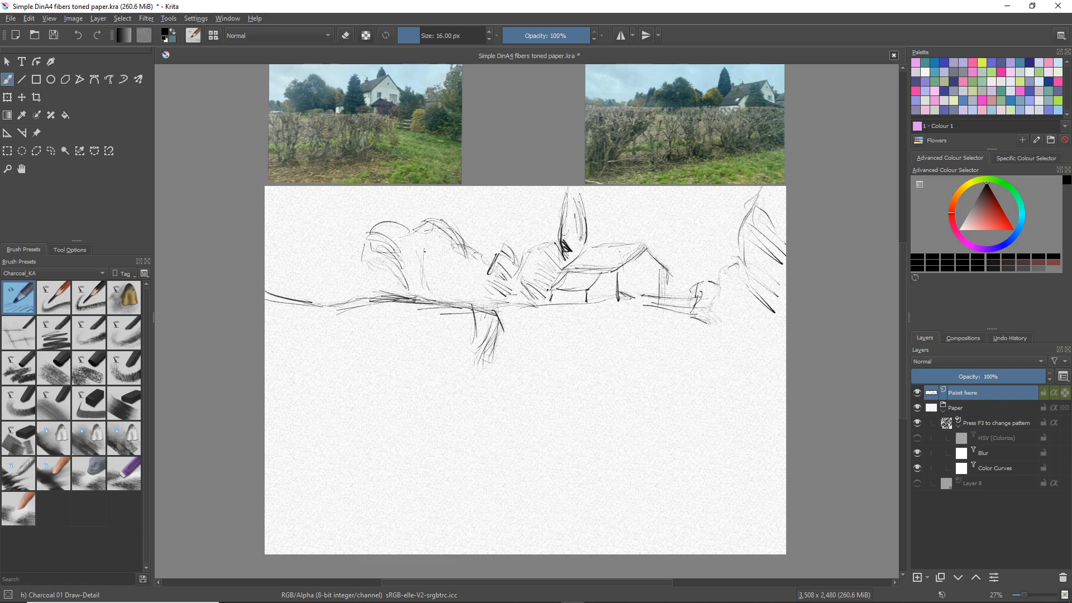
{"action": "left_click_drag", "start_coordinate": [424, 251], "coordinate": [427, 297]}
{"action": "left_click_drag", "start_coordinate": [456, 258], "coordinate": [469, 280]}
{"action": "mouse_move", "coordinate": [434, 261]}
{"action": "left_mouse_down"}
{"action": "mouse_move", "coordinate": [459, 293]}
{"action": "mouse_move", "coordinate": [444, 299]}
{"action": "left_mouse_up"}
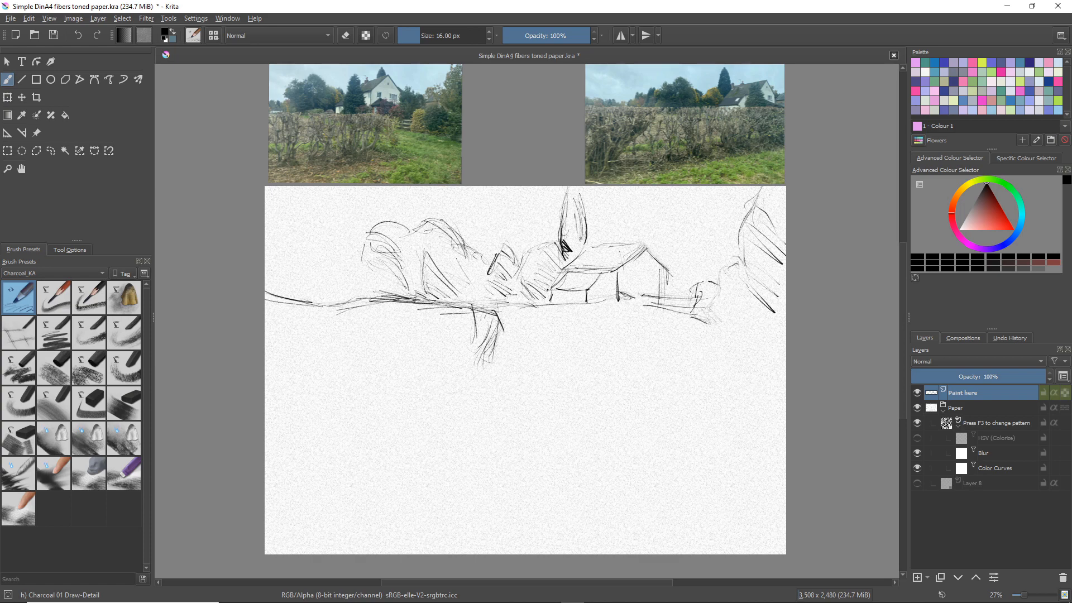
Sketch the group of small hatched trees above the hedge line near the paper's left edge
{"action": "mouse_move", "coordinate": [375, 258]}
{"action": "left_mouse_down"}
{"action": "mouse_move", "coordinate": [394, 288]}
{"action": "mouse_move", "coordinate": [344, 266]}
{"action": "mouse_move", "coordinate": [353, 264]}
{"action": "mouse_move", "coordinate": [333, 277]}
{"action": "mouse_move", "coordinate": [329, 257]}
{"action": "mouse_move", "coordinate": [337, 293]}
{"action": "left_mouse_up"}
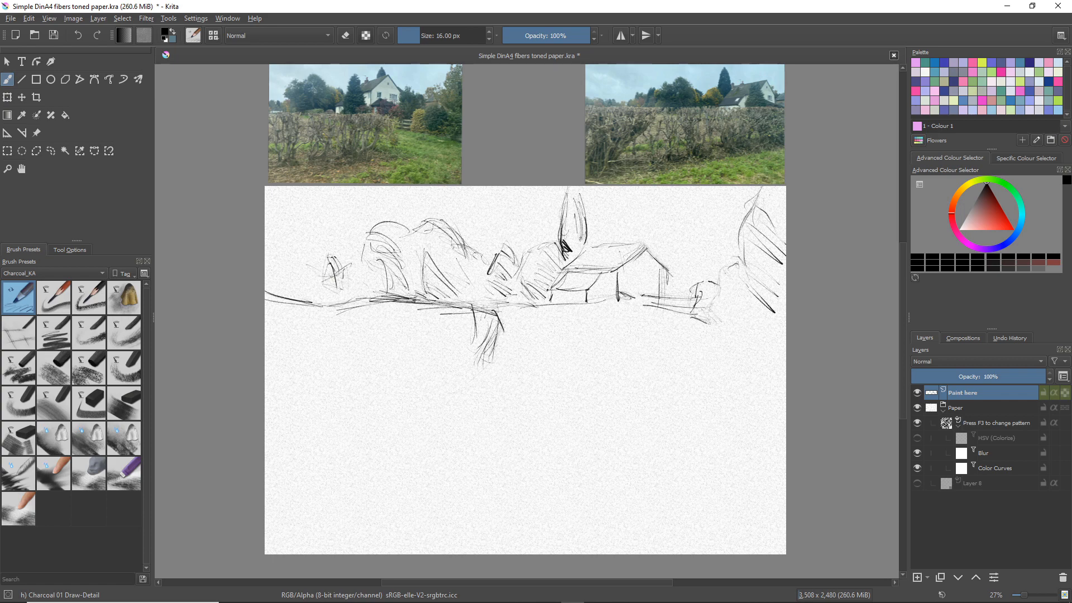
{"action": "mouse_move", "coordinate": [307, 246]}
{"action": "left_mouse_down"}
{"action": "mouse_move", "coordinate": [318, 272]}
{"action": "mouse_move", "coordinate": [302, 267]}
{"action": "mouse_move", "coordinate": [319, 274]}
{"action": "mouse_move", "coordinate": [320, 288]}
{"action": "left_mouse_up"}
{"action": "left_click_drag", "start_coordinate": [303, 284], "coordinate": [322, 296]}
{"action": "mouse_move", "coordinate": [284, 247]}
{"action": "left_mouse_down"}
{"action": "mouse_move", "coordinate": [297, 259]}
{"action": "mouse_move", "coordinate": [281, 257]}
{"action": "left_mouse_up"}
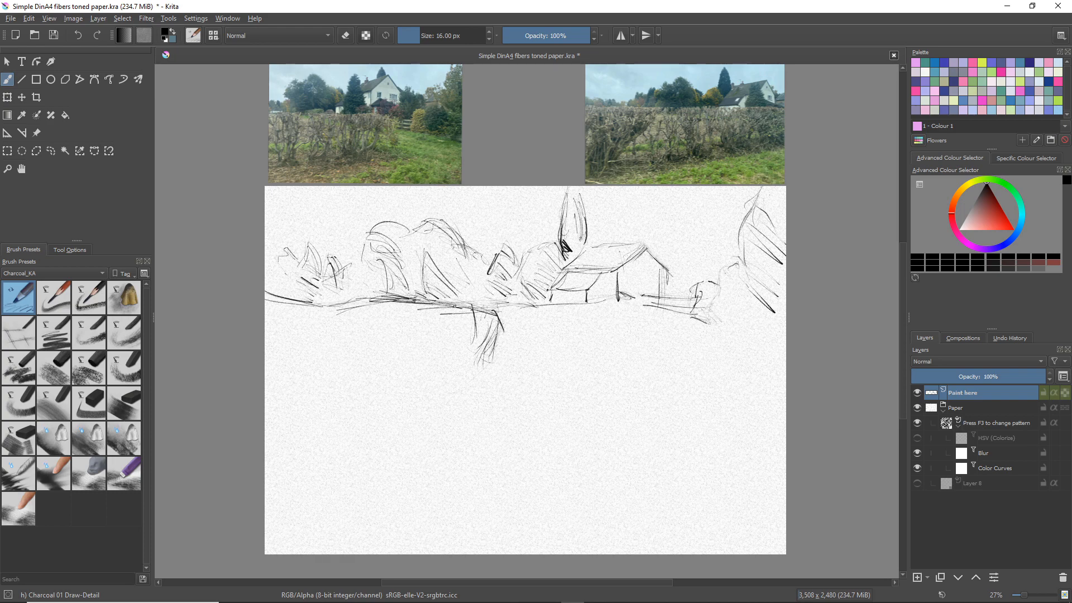
Add curved hedge stems around and to the left of the first clump, with long faint stems below the large trees
{"action": "left_click_drag", "start_coordinate": [453, 306], "coordinate": [467, 309]}
{"action": "mouse_move", "coordinate": [494, 343]}
{"action": "left_mouse_down"}
{"action": "mouse_move", "coordinate": [480, 368]}
{"action": "mouse_move", "coordinate": [462, 354]}
{"action": "mouse_move", "coordinate": [458, 325]}
{"action": "mouse_move", "coordinate": [452, 372]}
{"action": "left_mouse_up"}
{"action": "left_click_drag", "start_coordinate": [463, 330], "coordinate": [452, 370]}
{"action": "left_click_drag", "start_coordinate": [463, 320], "coordinate": [456, 349]}
{"action": "mouse_move", "coordinate": [402, 304]}
{"action": "left_mouse_down"}
{"action": "mouse_move", "coordinate": [424, 340]}
{"action": "mouse_move", "coordinate": [403, 403]}
{"action": "left_mouse_up"}
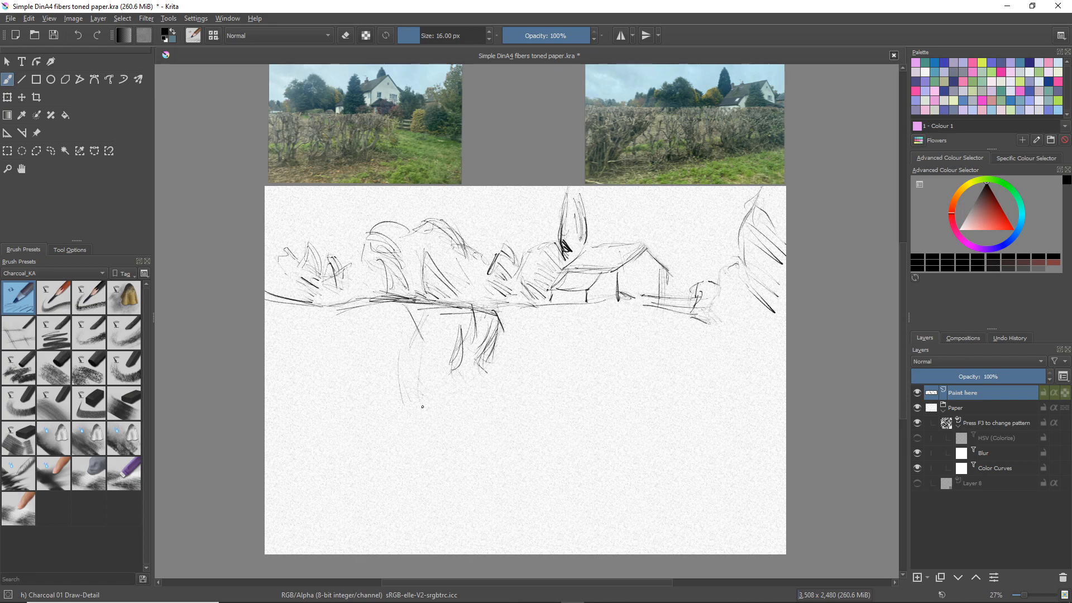
{"action": "left_click_drag", "start_coordinate": [364, 310], "coordinate": [356, 337]}
Reinforce the hedge's top line near the house and draw curved stems and branching twigs below it
{"action": "left_click_drag", "start_coordinate": [561, 311], "coordinate": [500, 308]}
{"action": "mouse_move", "coordinate": [578, 304]}
{"action": "left_mouse_down"}
{"action": "mouse_move", "coordinate": [531, 309]}
{"action": "mouse_move", "coordinate": [588, 303]}
{"action": "left_mouse_up"}
{"action": "mouse_move", "coordinate": [526, 306]}
{"action": "left_mouse_down"}
{"action": "mouse_move", "coordinate": [483, 312]}
{"action": "mouse_move", "coordinate": [516, 346]}
{"action": "mouse_move", "coordinate": [502, 357]}
{"action": "mouse_move", "coordinate": [529, 338]}
{"action": "mouse_move", "coordinate": [508, 362]}
{"action": "mouse_move", "coordinate": [551, 347]}
{"action": "mouse_move", "coordinate": [545, 330]}
{"action": "left_mouse_up"}
{"action": "mouse_move", "coordinate": [554, 311]}
{"action": "left_mouse_down"}
{"action": "mouse_move", "coordinate": [565, 348]}
{"action": "mouse_move", "coordinate": [564, 328]}
{"action": "mouse_move", "coordinate": [593, 342]}
{"action": "mouse_move", "coordinate": [597, 314]}
{"action": "mouse_move", "coordinate": [561, 362]}
{"action": "mouse_move", "coordinate": [575, 363]}
{"action": "mouse_move", "coordinate": [512, 393]}
{"action": "left_mouse_up"}
{"action": "left_click_drag", "start_coordinate": [549, 347], "coordinate": [540, 362]}
{"action": "left_click_drag", "start_coordinate": [541, 360], "coordinate": [533, 392]}
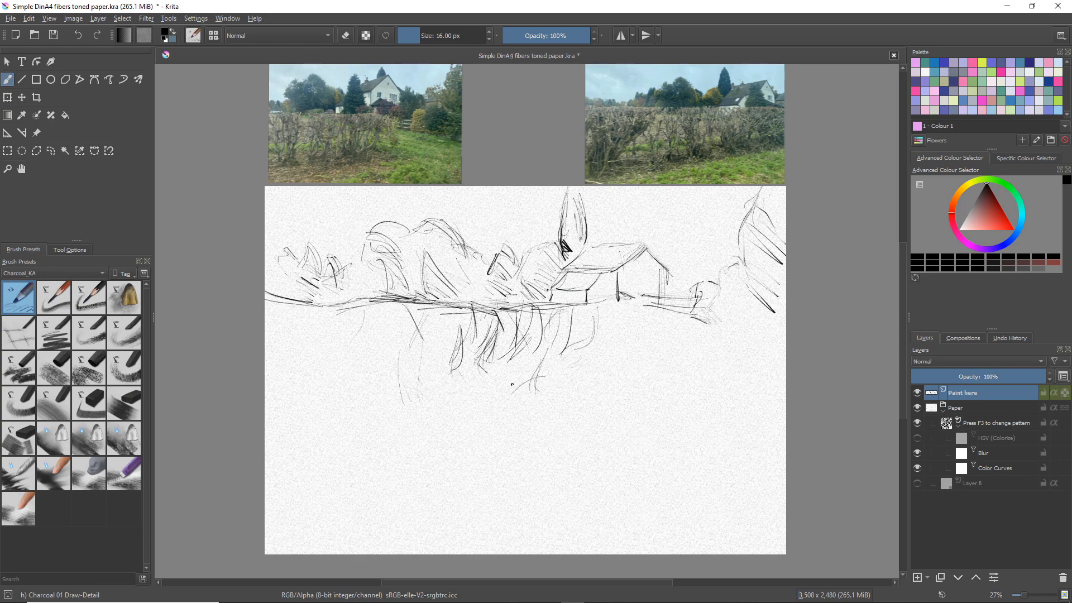
Extend the hedge stems downward below the first clump and add curved stems beneath the front of the house
{"action": "left_click_drag", "start_coordinate": [498, 360], "coordinate": [492, 396]}
{"action": "left_click_drag", "start_coordinate": [496, 355], "coordinate": [496, 390]}
{"action": "left_click_drag", "start_coordinate": [569, 346], "coordinate": [557, 383]}
{"action": "mouse_move", "coordinate": [591, 335]}
{"action": "left_mouse_down"}
{"action": "mouse_move", "coordinate": [571, 370]}
{"action": "mouse_move", "coordinate": [582, 355]}
{"action": "left_mouse_up"}
{"action": "left_click_drag", "start_coordinate": [616, 323], "coordinate": [576, 366]}
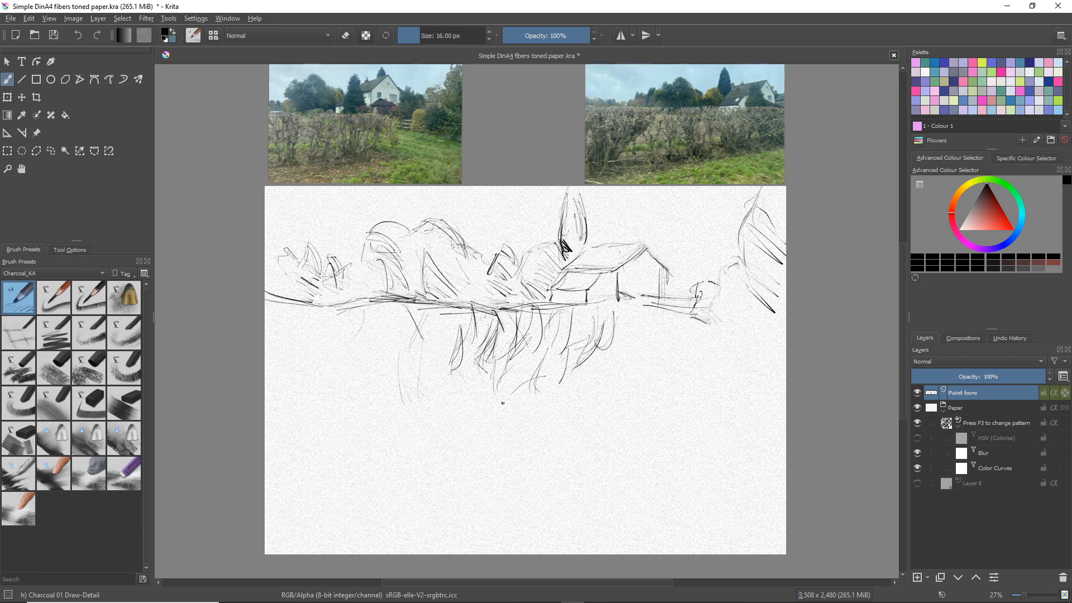
Draw long, dark curved stems in the left half of the hedge, below the large trees
{"action": "mouse_move", "coordinate": [420, 351]}
{"action": "left_mouse_down"}
{"action": "mouse_move", "coordinate": [410, 401]}
{"action": "mouse_move", "coordinate": [422, 436]}
{"action": "left_mouse_up"}
{"action": "left_click_drag", "start_coordinate": [367, 334], "coordinate": [344, 430]}
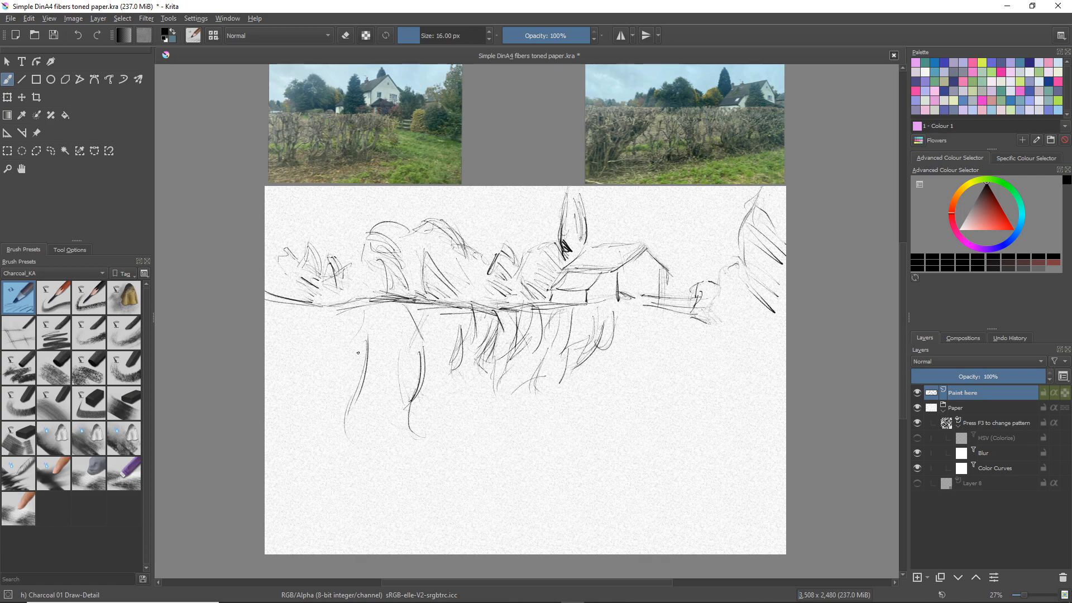
{"action": "left_click_drag", "start_coordinate": [360, 334], "coordinate": [350, 384]}
{"action": "left_click_drag", "start_coordinate": [340, 319], "coordinate": [349, 379]}
{"action": "mouse_move", "coordinate": [342, 321]}
{"action": "left_mouse_down"}
{"action": "mouse_move", "coordinate": [351, 388]}
{"action": "mouse_move", "coordinate": [343, 367]}
{"action": "mouse_move", "coordinate": [338, 389]}
{"action": "left_mouse_up"}
{"action": "left_click_drag", "start_coordinate": [341, 369], "coordinate": [337, 414]}
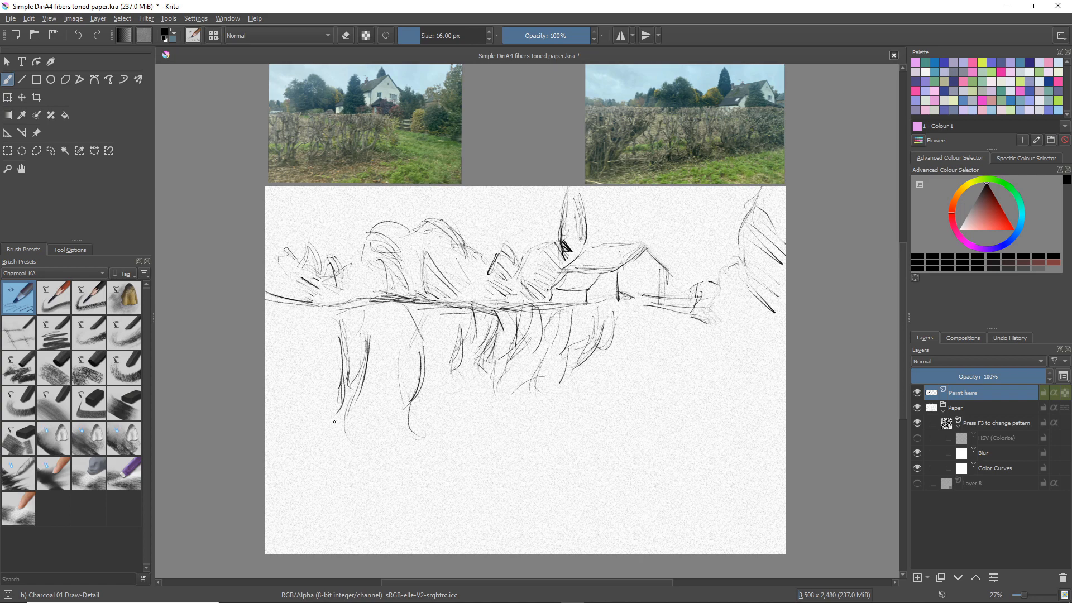
Sketch the hedge's lower left growth and the loose grass and ground lines at its base
{"action": "mouse_move", "coordinate": [312, 355]}
{"action": "left_mouse_down"}
{"action": "mouse_move", "coordinate": [324, 400]}
{"action": "mouse_move", "coordinate": [337, 403]}
{"action": "mouse_move", "coordinate": [327, 428]}
{"action": "mouse_move", "coordinate": [401, 478]}
{"action": "left_mouse_up"}
{"action": "mouse_move", "coordinate": [367, 425]}
{"action": "left_mouse_down"}
{"action": "mouse_move", "coordinate": [385, 474]}
{"action": "mouse_move", "coordinate": [339, 481]}
{"action": "left_mouse_up"}
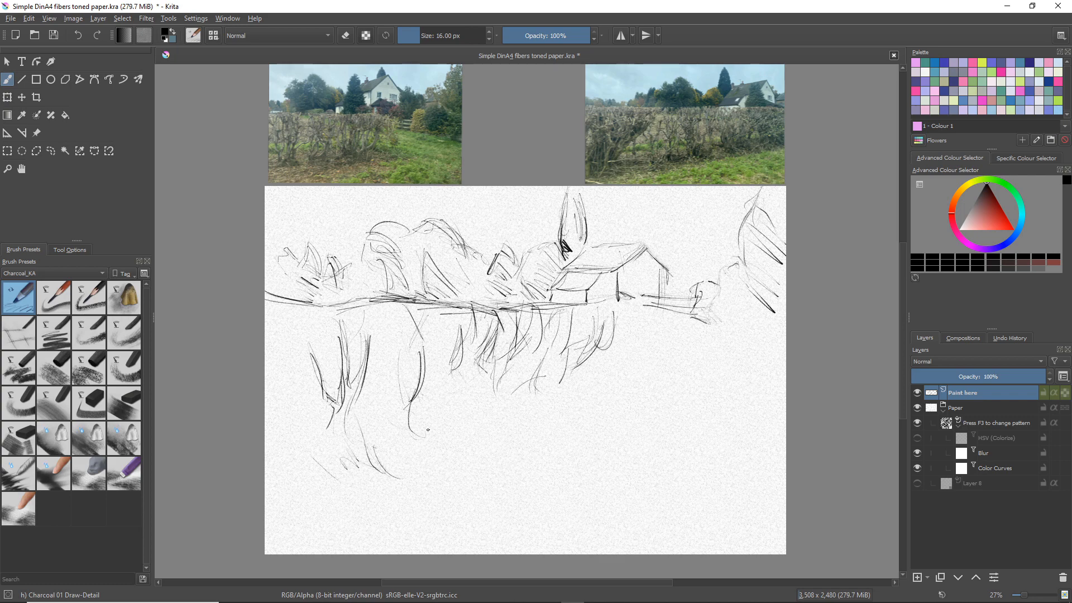
{"action": "mouse_move", "coordinate": [439, 389]}
{"action": "left_mouse_down"}
{"action": "mouse_move", "coordinate": [427, 428]}
{"action": "mouse_move", "coordinate": [433, 418]}
{"action": "left_mouse_up"}
{"action": "left_click_drag", "start_coordinate": [430, 427], "coordinate": [399, 433]}
{"action": "mouse_move", "coordinate": [450, 400]}
{"action": "left_mouse_down"}
{"action": "mouse_move", "coordinate": [420, 431]}
{"action": "mouse_move", "coordinate": [443, 438]}
{"action": "mouse_move", "coordinate": [435, 452]}
{"action": "mouse_move", "coordinate": [455, 442]}
{"action": "left_mouse_up"}
{"action": "mouse_move", "coordinate": [459, 431]}
{"action": "left_mouse_down"}
{"action": "mouse_move", "coordinate": [500, 449]}
{"action": "mouse_move", "coordinate": [378, 466]}
{"action": "left_mouse_up"}
{"action": "mouse_move", "coordinate": [386, 466]}
{"action": "left_mouse_down"}
{"action": "mouse_move", "coordinate": [326, 470]}
{"action": "mouse_move", "coordinate": [341, 457]}
{"action": "mouse_move", "coordinate": [314, 439]}
{"action": "mouse_move", "coordinate": [366, 496]}
{"action": "mouse_move", "coordinate": [334, 485]}
{"action": "mouse_move", "coordinate": [376, 489]}
{"action": "mouse_move", "coordinate": [348, 497]}
{"action": "mouse_move", "coordinate": [384, 488]}
{"action": "mouse_move", "coordinate": [383, 506]}
{"action": "mouse_move", "coordinate": [438, 476]}
{"action": "mouse_move", "coordinate": [416, 509]}
{"action": "mouse_move", "coordinate": [474, 498]}
{"action": "left_mouse_up"}
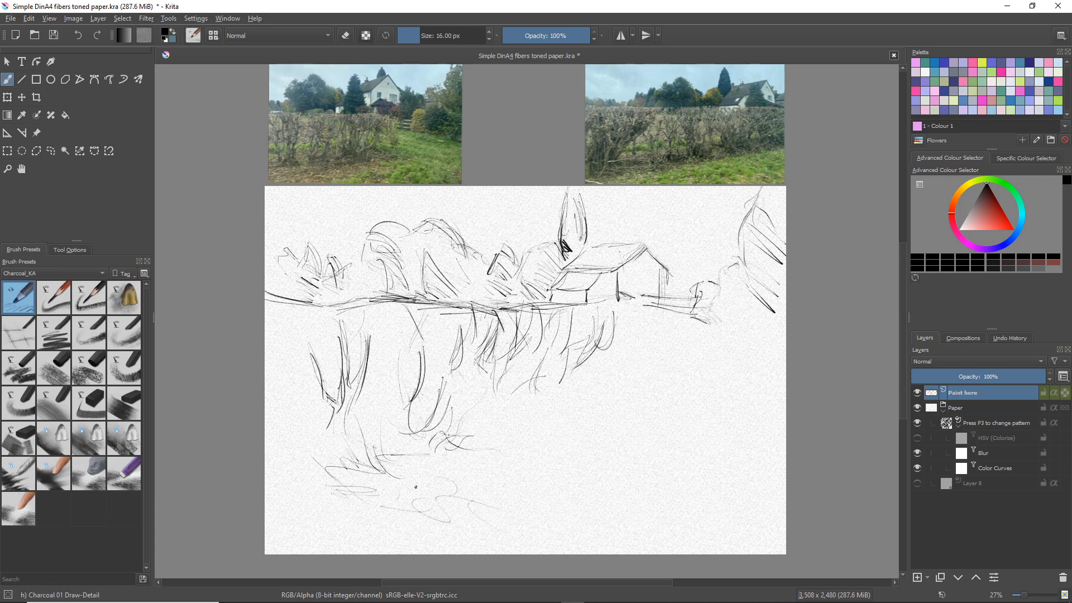
Fill the left part of the hedge with additional curved stems and darken the tangled growth at its base with slanting strokes
{"action": "mouse_move", "coordinate": [377, 435]}
{"action": "left_mouse_down"}
{"action": "mouse_move", "coordinate": [406, 496]}
{"action": "mouse_move", "coordinate": [358, 476]}
{"action": "left_mouse_up"}
{"action": "mouse_move", "coordinate": [339, 430]}
{"action": "left_mouse_down"}
{"action": "mouse_move", "coordinate": [359, 478]}
{"action": "mouse_move", "coordinate": [340, 459]}
{"action": "left_mouse_up"}
{"action": "mouse_move", "coordinate": [392, 363]}
{"action": "left_mouse_down"}
{"action": "mouse_move", "coordinate": [365, 410]}
{"action": "mouse_move", "coordinate": [379, 403]}
{"action": "left_mouse_up"}
{"action": "left_click_drag", "start_coordinate": [393, 369], "coordinate": [389, 388]}
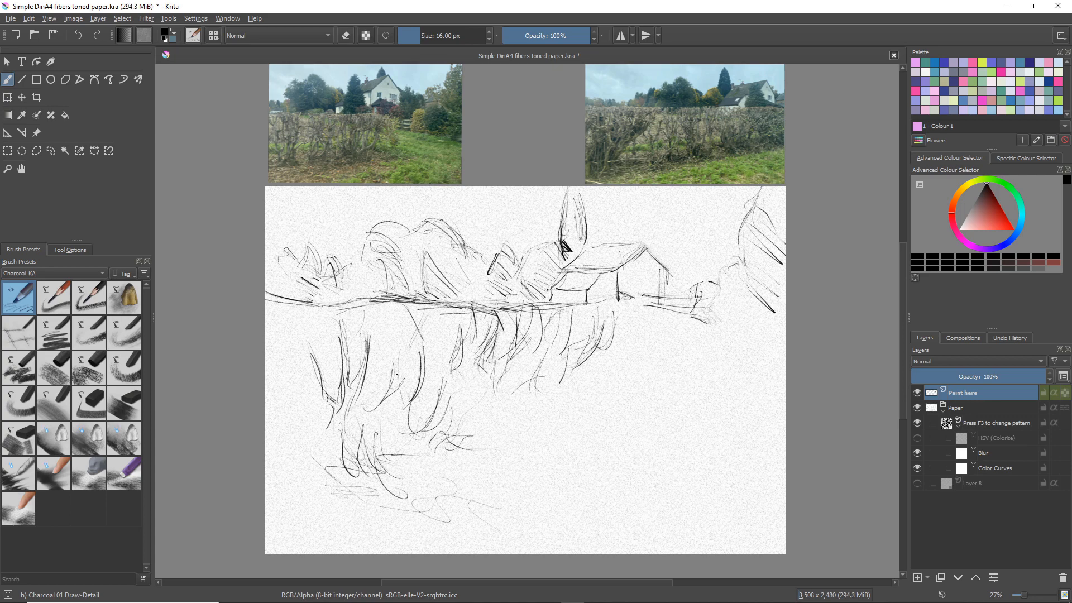
{"action": "mouse_move", "coordinate": [400, 344]}
{"action": "left_mouse_down"}
{"action": "mouse_move", "coordinate": [396, 372]}
{"action": "mouse_move", "coordinate": [365, 412]}
{"action": "left_mouse_up"}
{"action": "left_click_drag", "start_coordinate": [358, 417], "coordinate": [321, 440]}
{"action": "mouse_move", "coordinate": [348, 430]}
{"action": "left_mouse_down"}
{"action": "mouse_move", "coordinate": [310, 447]}
{"action": "mouse_move", "coordinate": [312, 469]}
{"action": "left_mouse_up"}
{"action": "left_click_drag", "start_coordinate": [336, 468], "coordinate": [312, 472]}
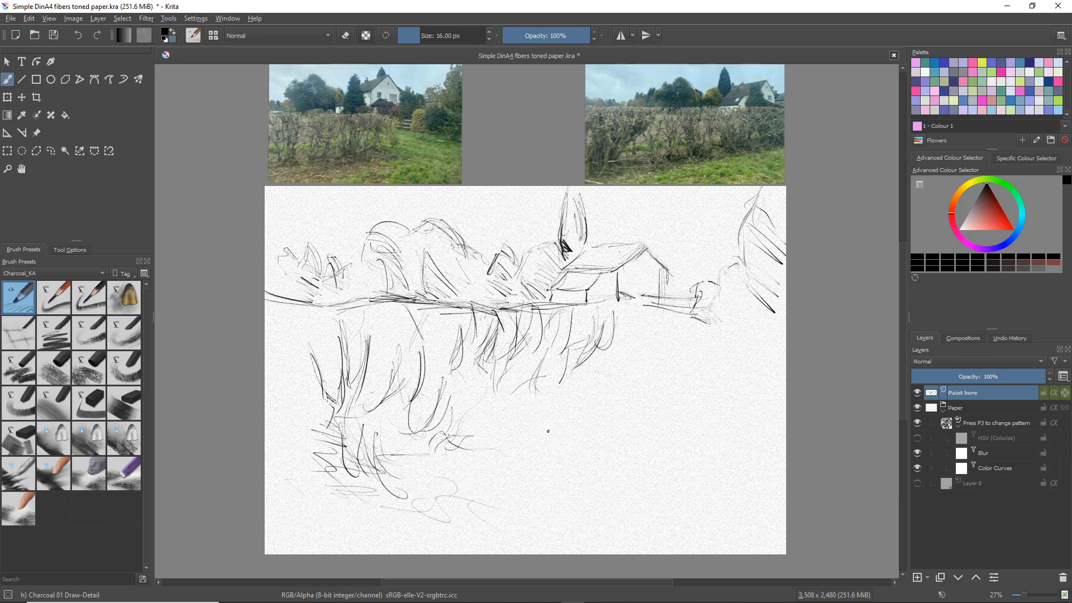
Draw additional horizontal rails on the fence right of the house and rework the base of the small bush
{"action": "mouse_move", "coordinate": [618, 304]}
{"action": "left_mouse_down"}
{"action": "mouse_move", "coordinate": [621, 325]}
{"action": "mouse_move", "coordinate": [693, 321]}
{"action": "mouse_move", "coordinate": [683, 322]}
{"action": "left_mouse_up"}
{"action": "mouse_move", "coordinate": [665, 321]}
{"action": "left_mouse_down"}
{"action": "mouse_move", "coordinate": [698, 328]}
{"action": "mouse_move", "coordinate": [689, 307]}
{"action": "mouse_move", "coordinate": [696, 313]}
{"action": "left_mouse_up"}
{"action": "mouse_move", "coordinate": [657, 308]}
{"action": "left_mouse_down"}
{"action": "mouse_move", "coordinate": [689, 321]}
{"action": "mouse_move", "coordinate": [726, 314]}
{"action": "left_mouse_up"}
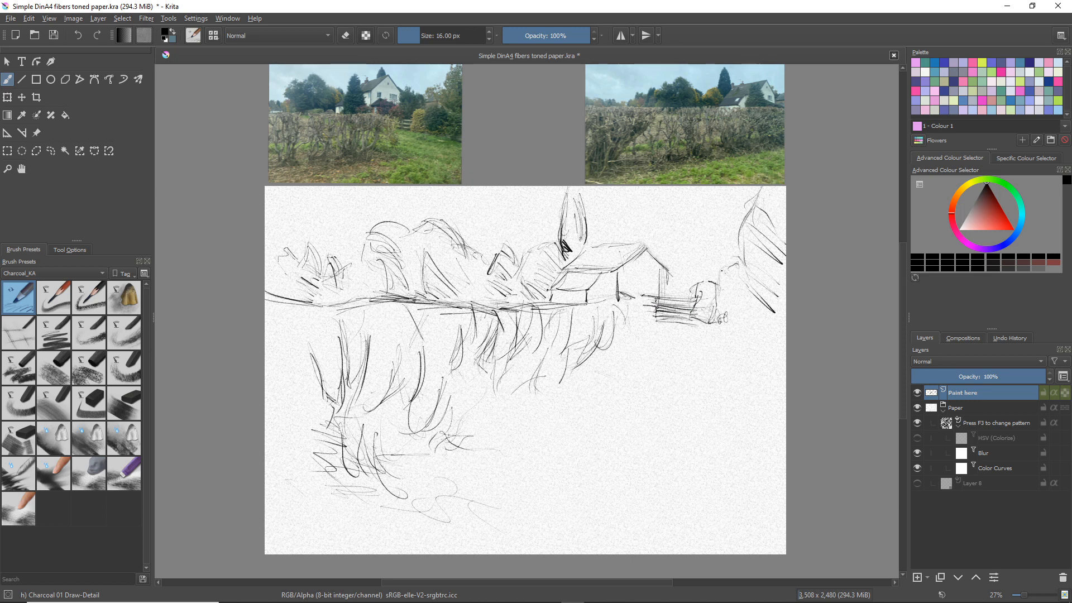
Outline the lower foliage of the large tree beside the fence and draw the field's sloping ground lines below it
{"action": "mouse_move", "coordinate": [722, 271]}
{"action": "left_mouse_down"}
{"action": "mouse_move", "coordinate": [710, 294]}
{"action": "mouse_move", "coordinate": [737, 301]}
{"action": "left_mouse_up"}
{"action": "mouse_move", "coordinate": [747, 275]}
{"action": "left_mouse_down"}
{"action": "mouse_move", "coordinate": [734, 340]}
{"action": "mouse_move", "coordinate": [772, 344]}
{"action": "mouse_move", "coordinate": [767, 358]}
{"action": "left_mouse_up"}
{"action": "left_click_drag", "start_coordinate": [654, 338], "coordinate": [712, 363]}
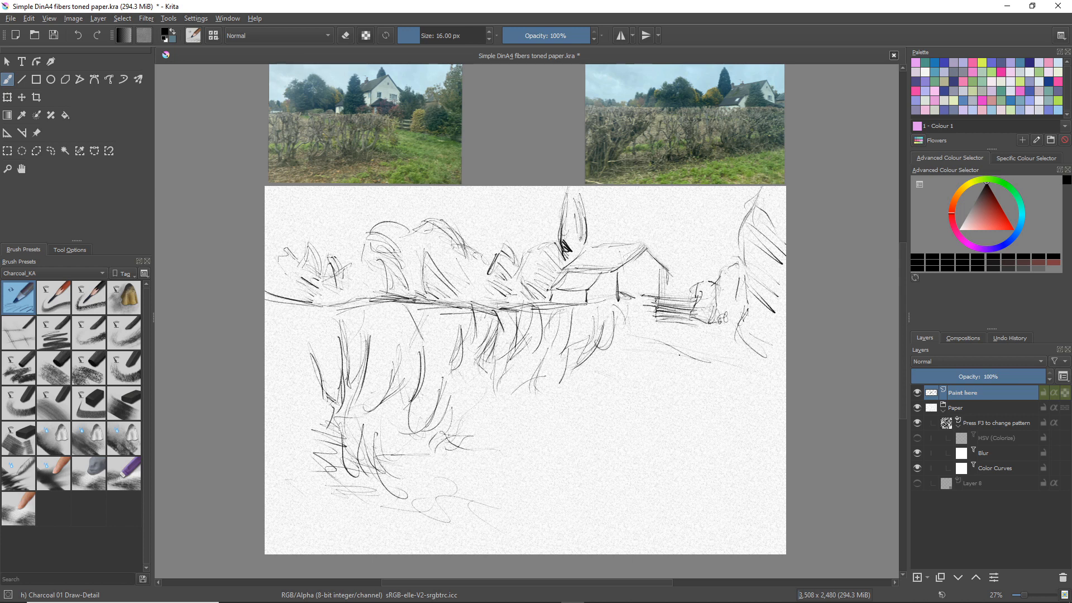
{"action": "left_click_drag", "start_coordinate": [620, 349], "coordinate": [712, 371]}
{"action": "left_click_drag", "start_coordinate": [664, 345], "coordinate": [769, 366]}
Sketch loose grass mounds and tufts across the open foreground, from below the field lines to the base of the hedge
{"action": "mouse_move", "coordinate": [595, 384]}
{"action": "left_mouse_down"}
{"action": "mouse_move", "coordinate": [633, 398]}
{"action": "mouse_move", "coordinate": [637, 414]}
{"action": "mouse_move", "coordinate": [589, 423]}
{"action": "mouse_move", "coordinate": [682, 416]}
{"action": "left_mouse_up"}
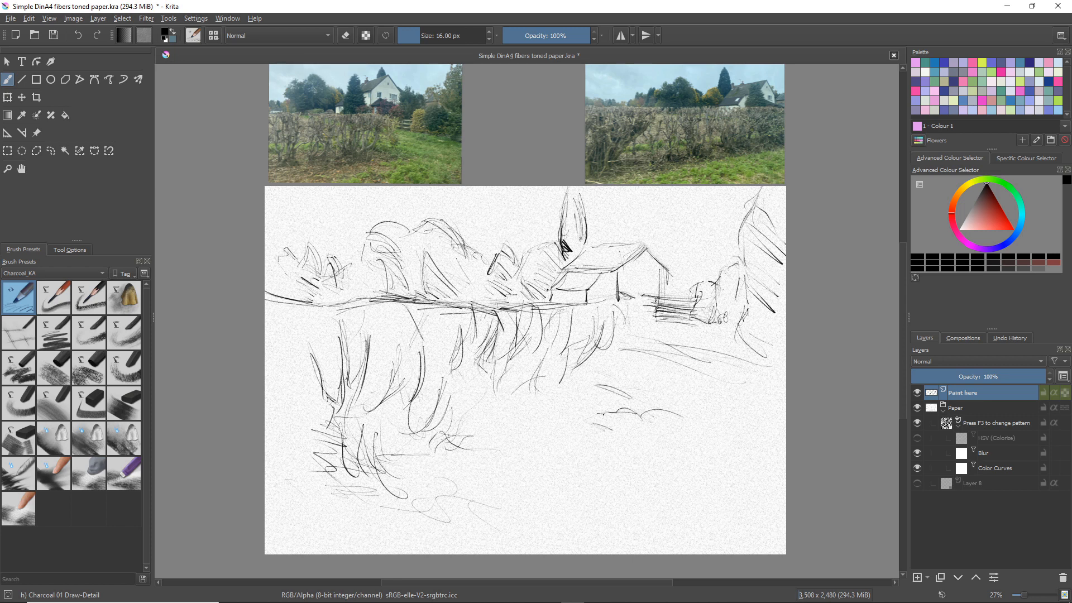
{"action": "left_click_drag", "start_coordinate": [607, 416], "coordinate": [591, 419]}
{"action": "mouse_move", "coordinate": [572, 463]}
{"action": "left_mouse_down"}
{"action": "mouse_move", "coordinate": [539, 454]}
{"action": "mouse_move", "coordinate": [497, 471]}
{"action": "mouse_move", "coordinate": [554, 475]}
{"action": "mouse_move", "coordinate": [495, 484]}
{"action": "mouse_move", "coordinate": [608, 467]}
{"action": "mouse_move", "coordinate": [666, 494]}
{"action": "left_mouse_up"}
{"action": "left_click_drag", "start_coordinate": [602, 485], "coordinate": [643, 482]}
{"action": "mouse_move", "coordinate": [572, 499]}
{"action": "left_mouse_down"}
{"action": "mouse_move", "coordinate": [621, 476]}
{"action": "mouse_move", "coordinate": [661, 475]}
{"action": "mouse_move", "coordinate": [698, 498]}
{"action": "left_mouse_up"}
{"action": "mouse_move", "coordinate": [537, 480]}
{"action": "left_mouse_down"}
{"action": "mouse_move", "coordinate": [563, 496]}
{"action": "mouse_move", "coordinate": [409, 511]}
{"action": "left_mouse_up"}
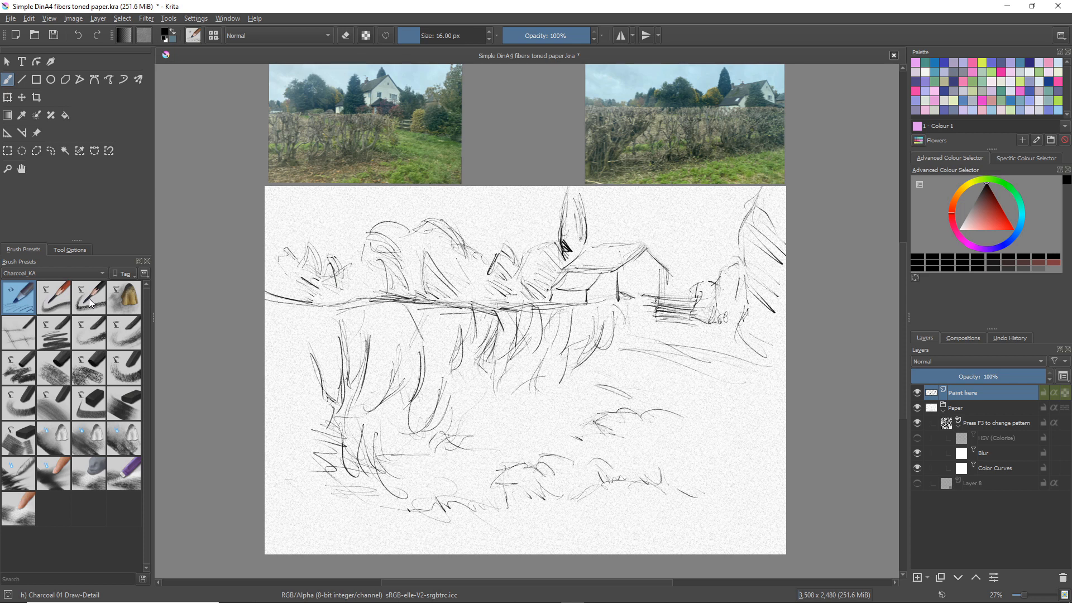
Shade the large right-hand tree, the small bush and the house gable with Charcoal 02 Pencil-SoftGrain at 100 px
{"action": "left_click", "coordinate": [58, 298]}
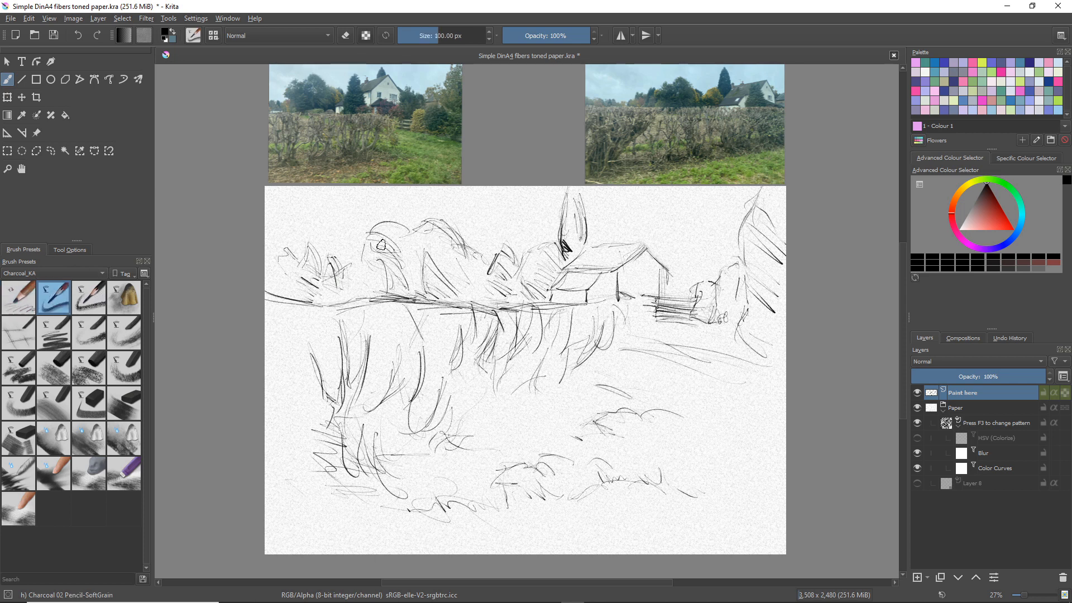
{"action": "mouse_move", "coordinate": [752, 216]}
{"action": "left_mouse_down"}
{"action": "mouse_move", "coordinate": [767, 247]}
{"action": "mouse_move", "coordinate": [745, 241]}
{"action": "mouse_move", "coordinate": [748, 268]}
{"action": "mouse_move", "coordinate": [755, 213]}
{"action": "left_mouse_up"}
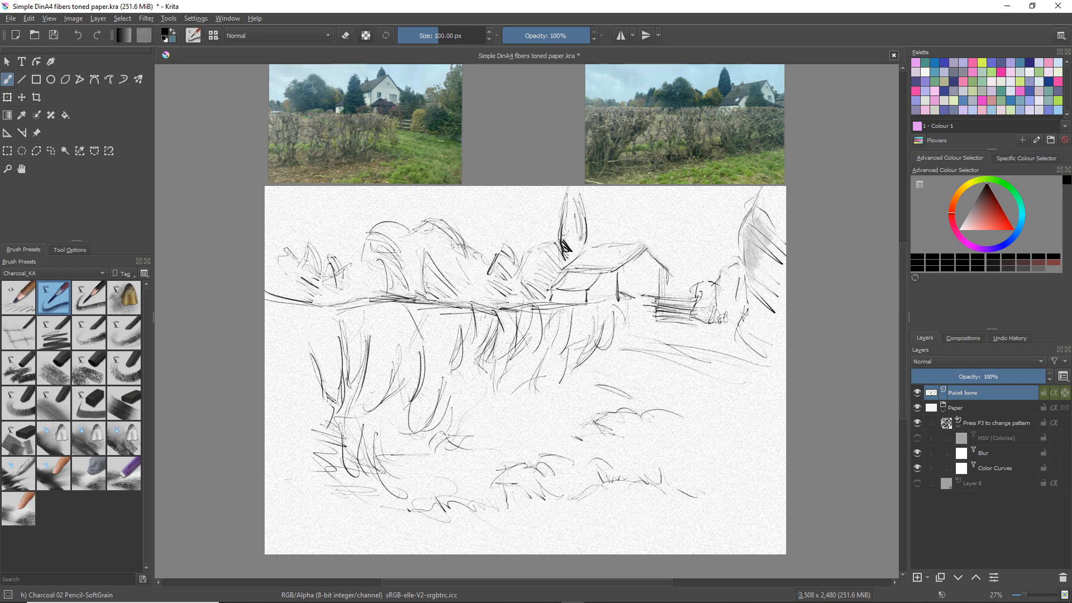
{"action": "mouse_move", "coordinate": [771, 210]}
{"action": "left_mouse_down"}
{"action": "mouse_move", "coordinate": [781, 194]}
{"action": "mouse_move", "coordinate": [759, 196]}
{"action": "left_mouse_up"}
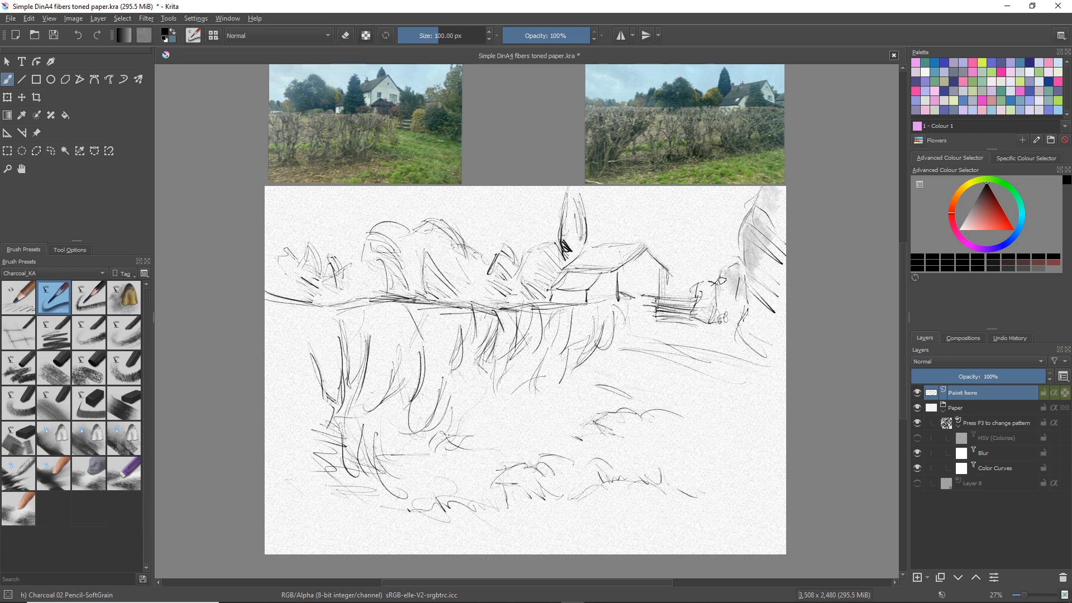
{"action": "left_click_drag", "start_coordinate": [714, 302], "coordinate": [700, 292]}
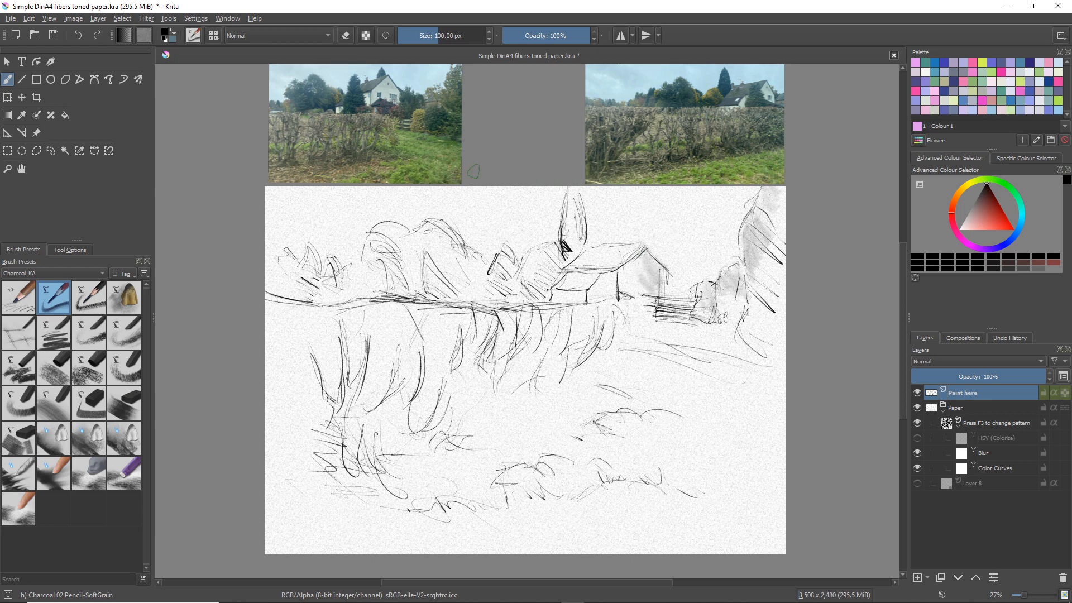
Try shading the sky above and behind the left trees with soft diagonal strokes, enlarging the brush to 300 px
{"action": "mouse_move", "coordinate": [348, 224]}
{"action": "left_mouse_down"}
{"action": "mouse_move", "coordinate": [283, 201]}
{"action": "mouse_move", "coordinate": [317, 212]}
{"action": "left_mouse_up"}
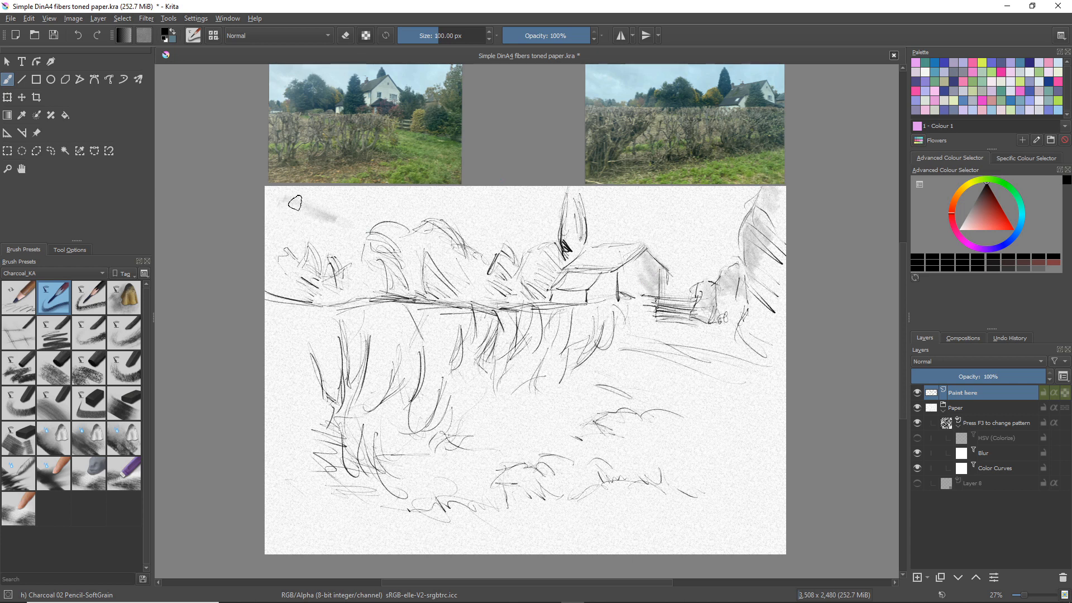
{"action": "left_click_drag", "start_coordinate": [289, 187], "coordinate": [325, 202]}
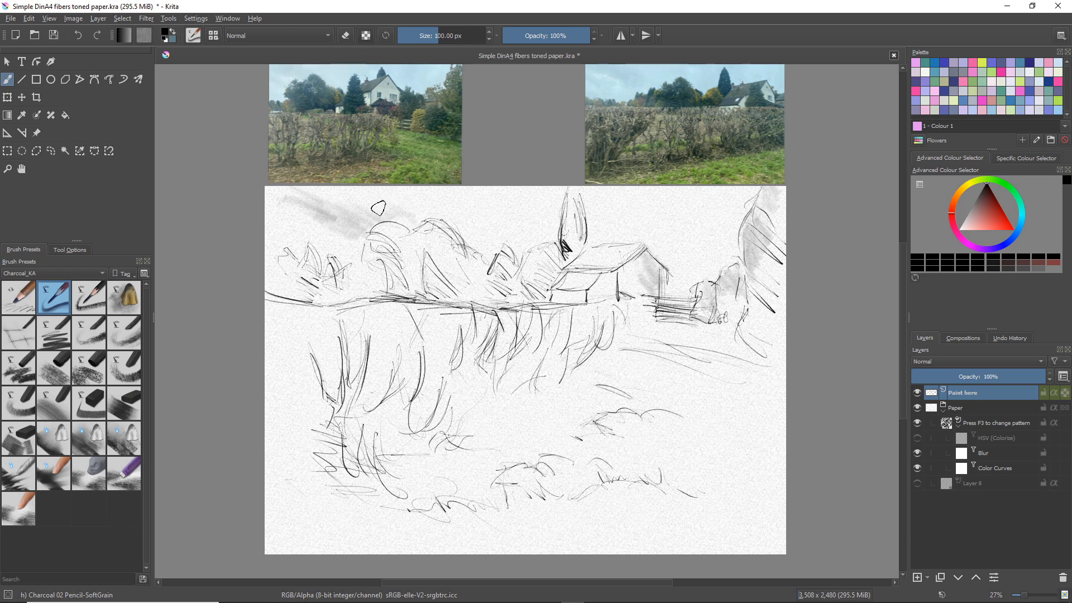
{"action": "mouse_move", "coordinate": [374, 207]}
{"action": "left_mouse_down", "text": "shift"}
{"action": "mouse_move", "coordinate": [413, 207]}
{"action": "mouse_move", "coordinate": [396, 209]}
{"action": "left_mouse_up", "text": "shift"}
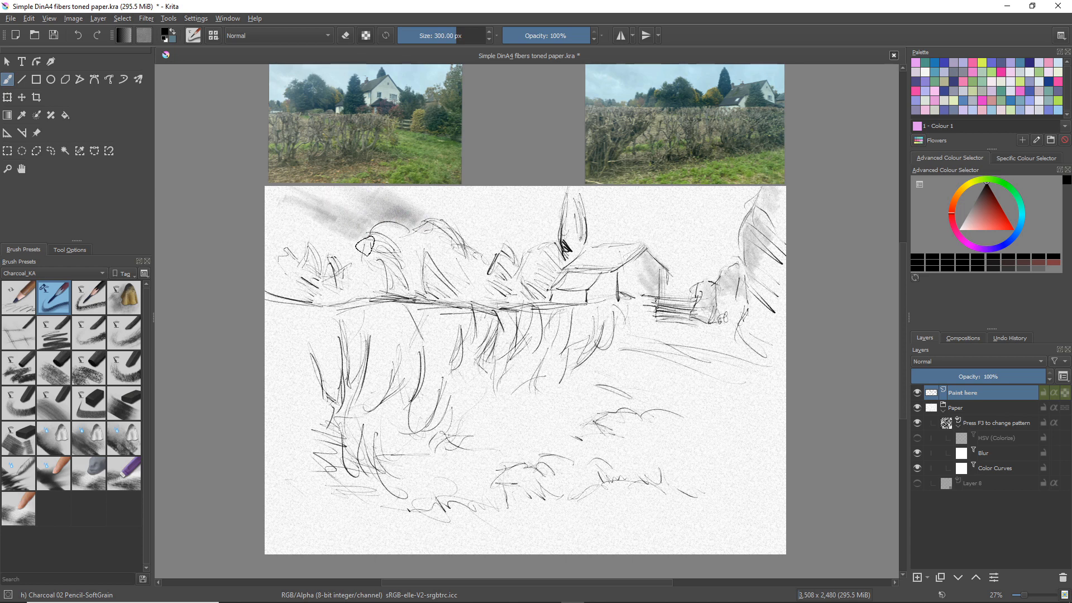
{"action": "mouse_move", "coordinate": [300, 213]}
{"action": "left_mouse_down"}
{"action": "mouse_move", "coordinate": [335, 234]}
{"action": "mouse_move", "coordinate": [301, 240]}
{"action": "mouse_move", "coordinate": [314, 253]}
{"action": "mouse_move", "coordinate": [358, 269]}
{"action": "mouse_move", "coordinate": [350, 289]}
{"action": "left_mouse_up"}
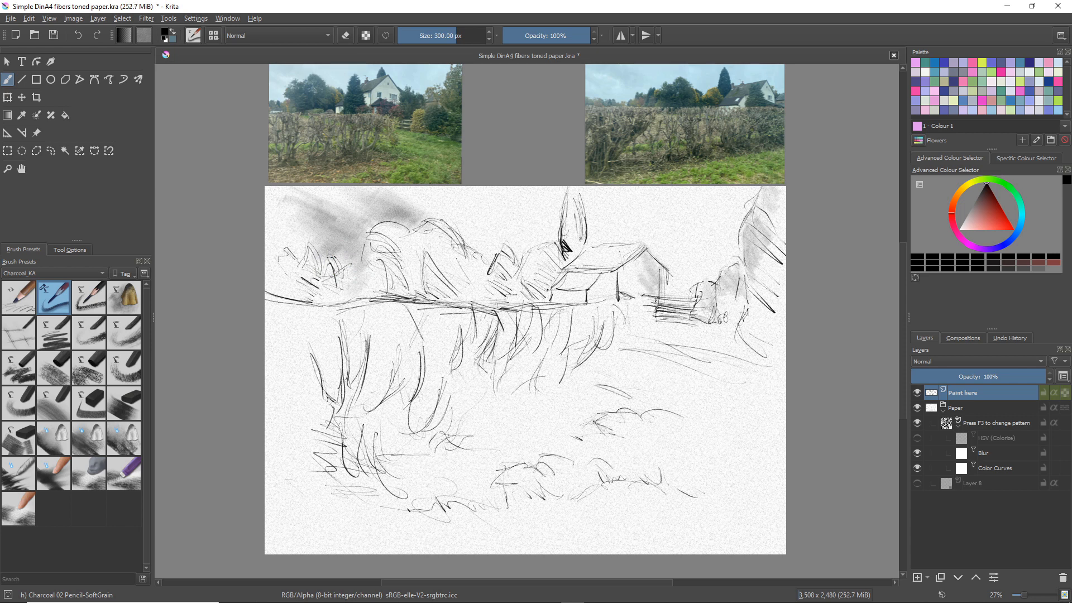
Undo the sky shading strokes above the left trees
{"action": "key", "text": "ctrl+z"}
{"action": "key", "text": "ctrl+z"}
{"action": "key", "text": "ctrl+z"}
{"action": "key", "text": "ctrl+z"}
{"action": "key", "text": "ctrl+z"}
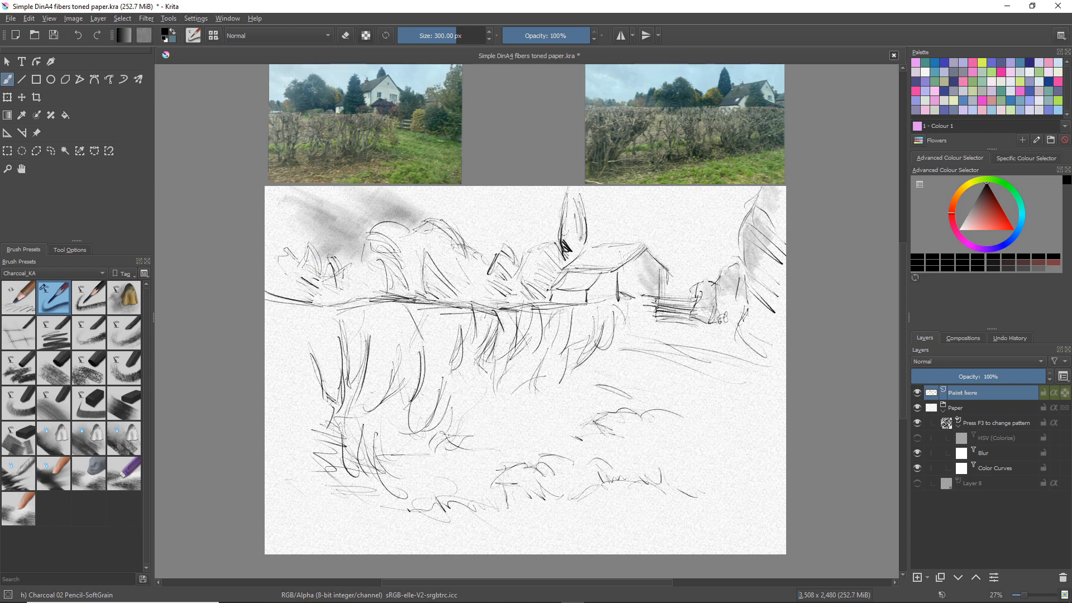
{"action": "key", "text": "ctrl+z"}
{"action": "key", "text": "ctrl+z"}
{"action": "key", "text": "ctrl+z"}
{"action": "key", "text": "ctrl+z"}
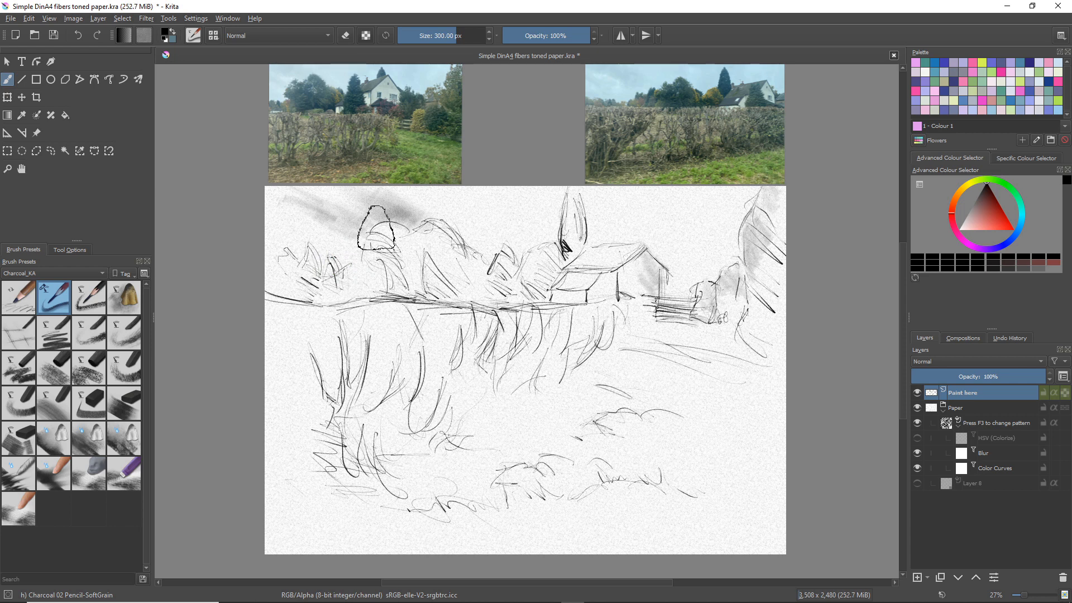
{"action": "key", "text": "ctrl+z"}
{"action": "key", "text": "ctrl+z"}
{"action": "key", "text": "ctrl+z"}
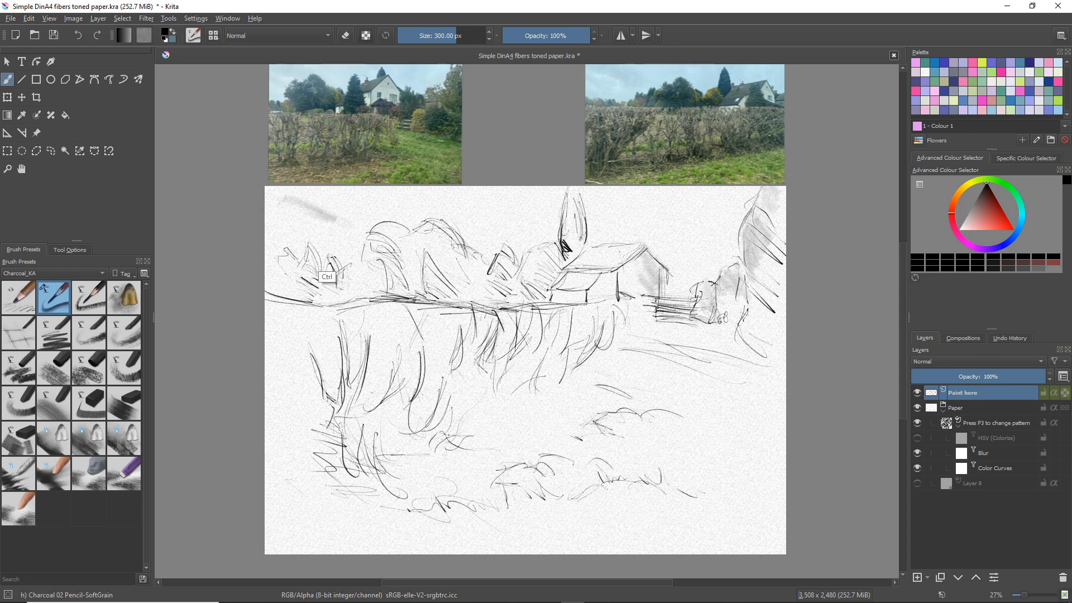
Lift the tone from the house gable and lighten the large right-hand tree with Charcoal 24 Eraser-Blend
{"action": "left_click", "coordinate": [124, 461]}
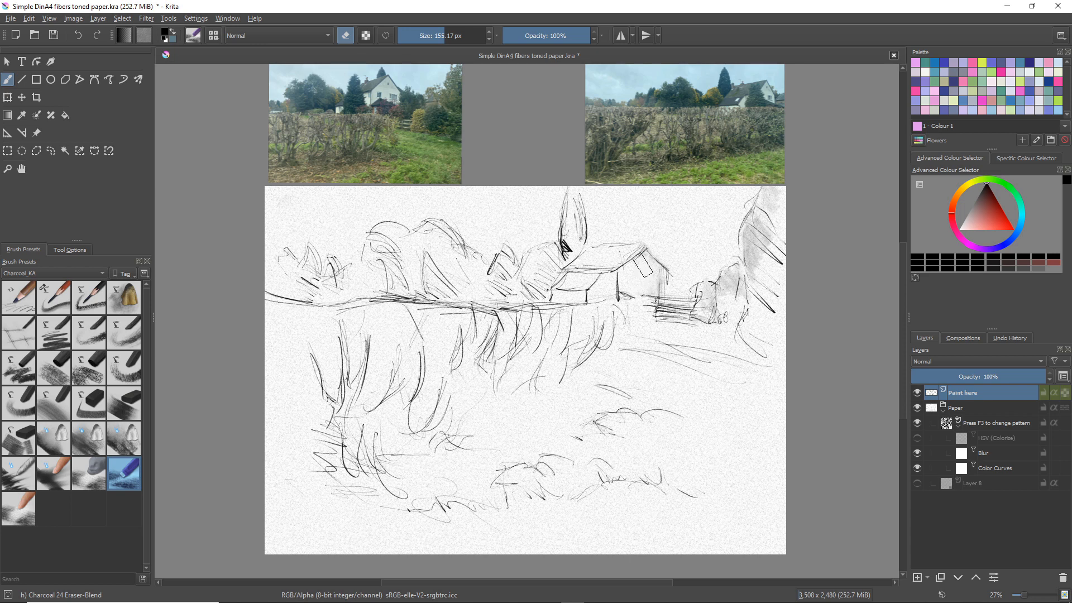
{"action": "left_click_drag", "start_coordinate": [646, 267], "coordinate": [642, 296]}
{"action": "mouse_move", "coordinate": [752, 250]}
{"action": "left_mouse_down"}
{"action": "mouse_move", "coordinate": [760, 225]}
{"action": "mouse_move", "coordinate": [773, 241]}
{"action": "mouse_move", "coordinate": [762, 243]}
{"action": "mouse_move", "coordinate": [773, 215]}
{"action": "left_mouse_up"}
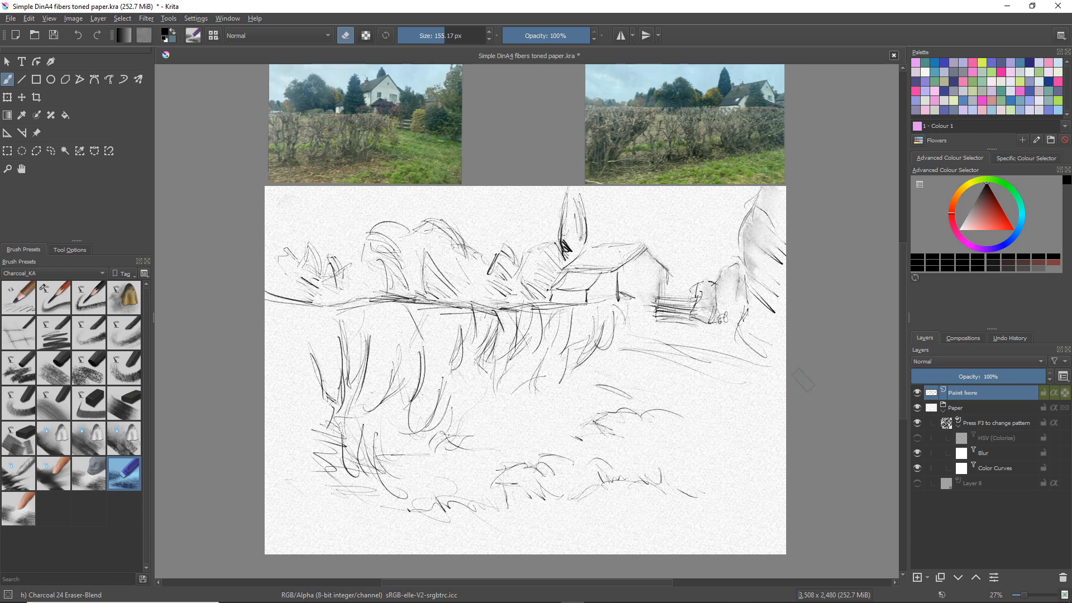
Add a new paint layer and shade the sky above the left trees with Charcoal 02 Pencil-SoftGrain at 300 px
{"action": "left_click", "coordinate": [919, 579]}
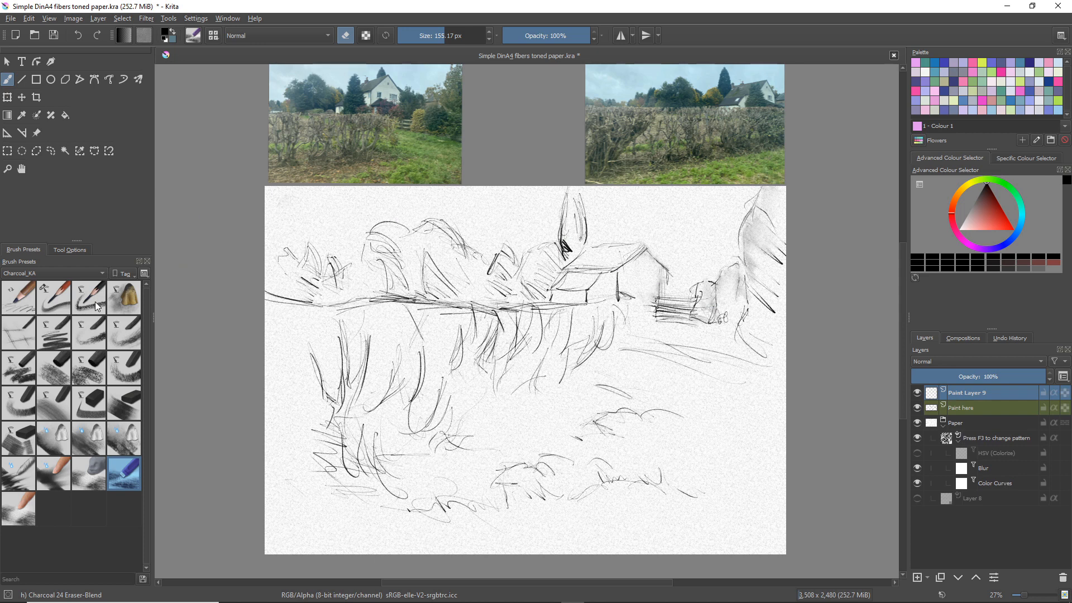
{"action": "left_click", "coordinate": [56, 299]}
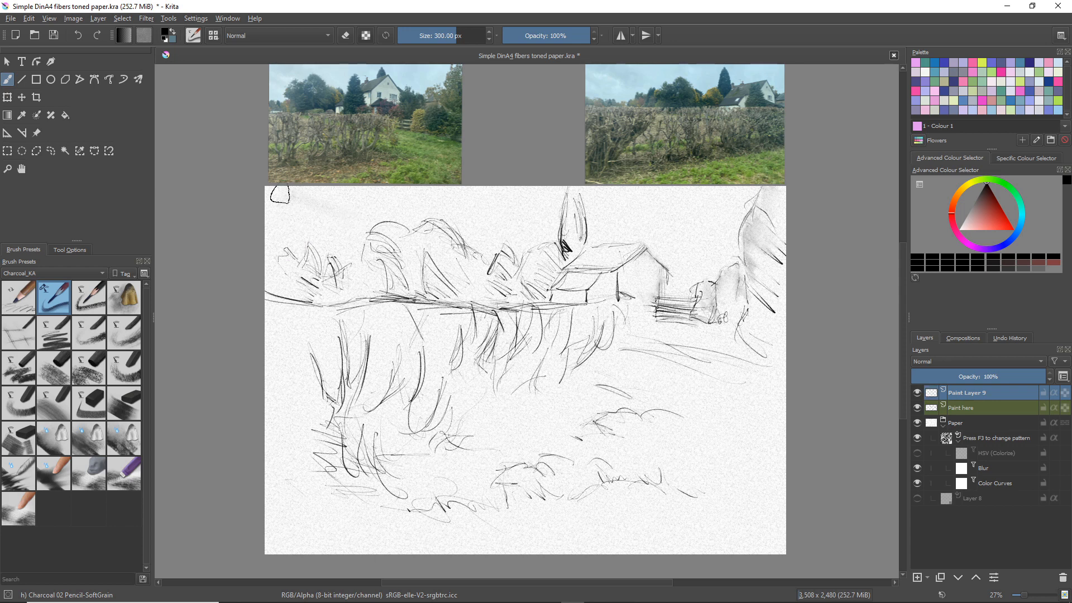
{"action": "left_click_drag", "start_coordinate": [280, 193], "coordinate": [360, 228]}
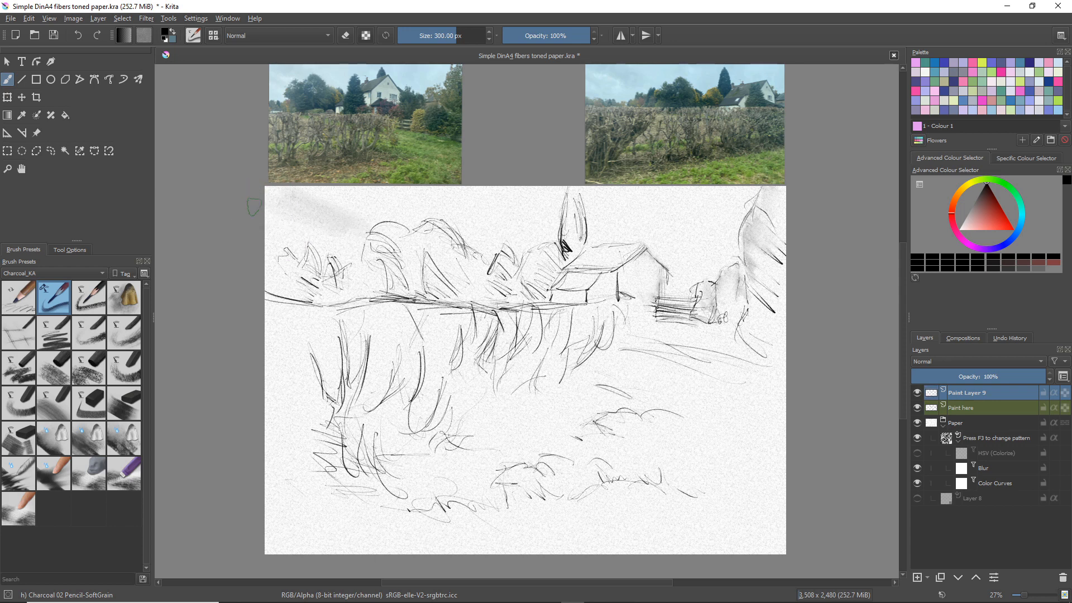
{"action": "mouse_move", "coordinate": [260, 217]}
{"action": "left_mouse_down"}
{"action": "mouse_move", "coordinate": [304, 257]}
{"action": "mouse_move", "coordinate": [332, 260]}
{"action": "left_mouse_up"}
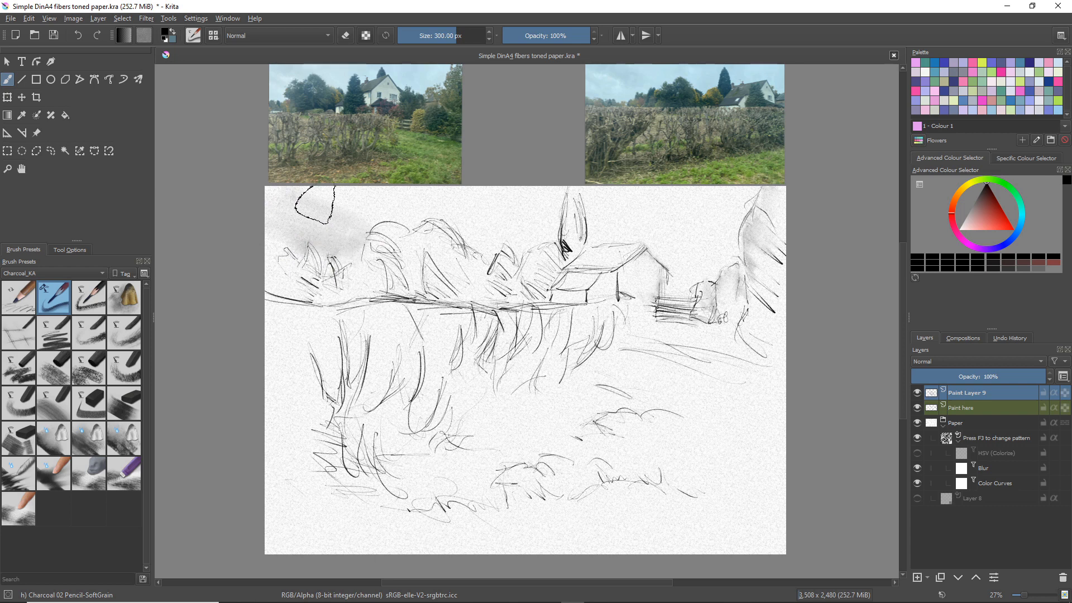
{"action": "mouse_move", "coordinate": [404, 227]}
{"action": "left_mouse_down"}
{"action": "mouse_move", "coordinate": [372, 218]}
{"action": "mouse_move", "coordinate": [366, 234]}
{"action": "left_mouse_up"}
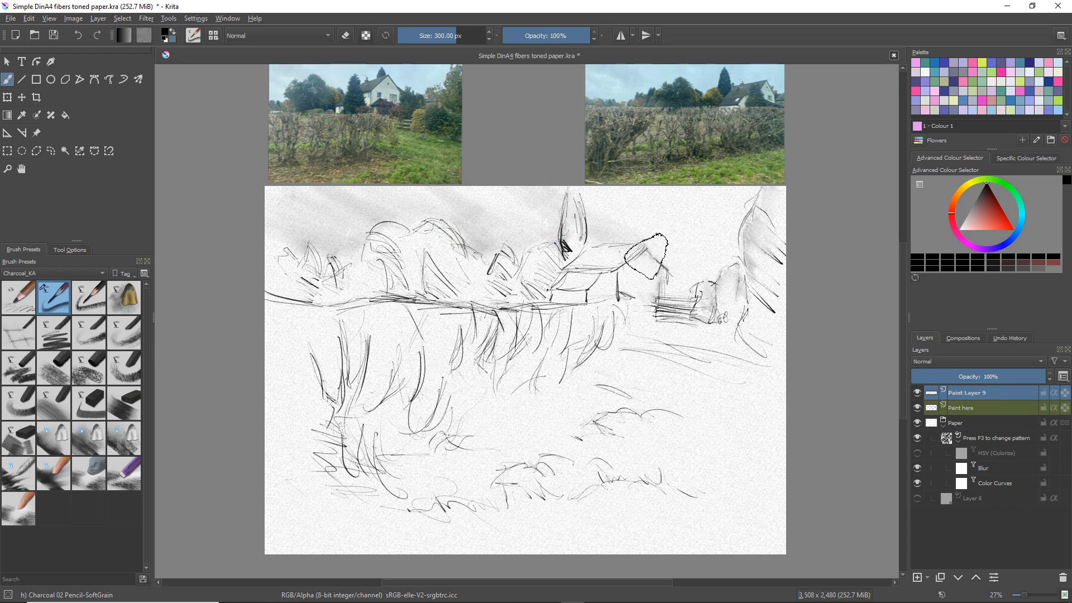
Extend the sky shading behind the house to the right-hand tree and clean the tone over the small bush with Charcoal 24 Eraser-Blend
{"action": "mouse_move", "coordinate": [649, 246]}
{"action": "left_mouse_down"}
{"action": "mouse_move", "coordinate": [697, 273]}
{"action": "mouse_move", "coordinate": [657, 254]}
{"action": "mouse_move", "coordinate": [698, 293]}
{"action": "left_mouse_up"}
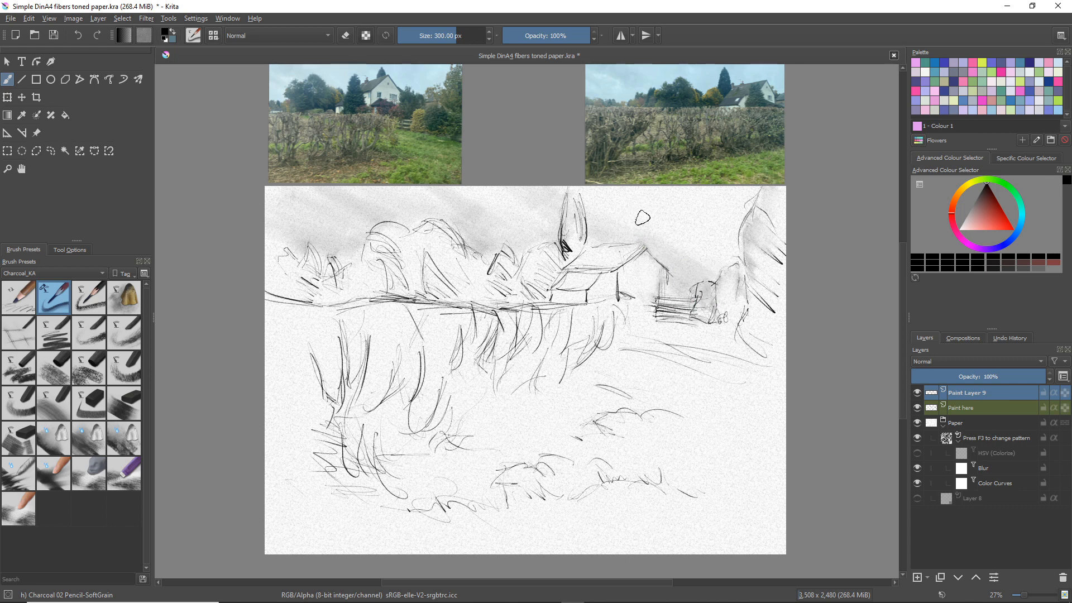
{"action": "mouse_move", "coordinate": [642, 217]}
{"action": "left_mouse_down"}
{"action": "mouse_move", "coordinate": [722, 265]}
{"action": "mouse_move", "coordinate": [724, 249]}
{"action": "mouse_move", "coordinate": [705, 229]}
{"action": "left_mouse_up"}
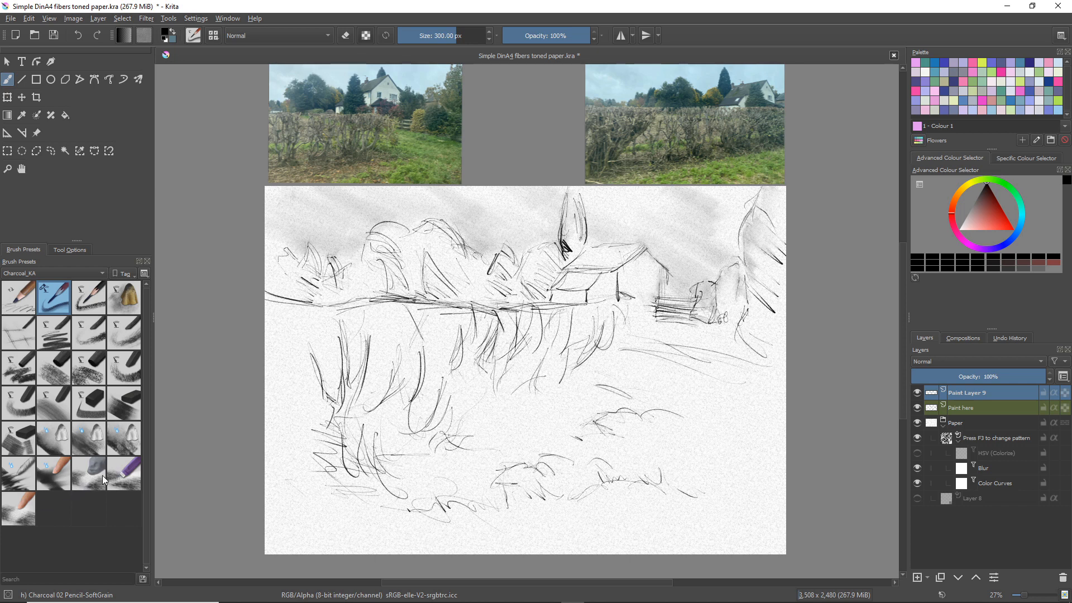
{"action": "left_click", "coordinate": [126, 473]}
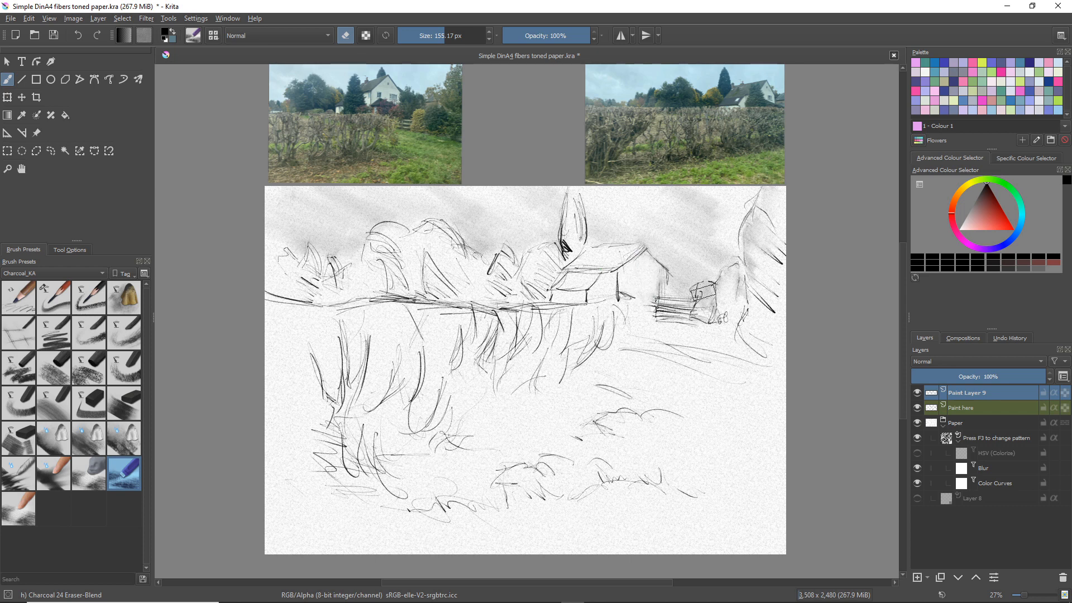
{"action": "left_click_drag", "start_coordinate": [703, 292], "coordinate": [716, 311]}
Try a dark patch in the field below the house with Charcoal 03 Pencil-Grainy at 150 px, and undo it
{"action": "left_click", "coordinate": [95, 300]}
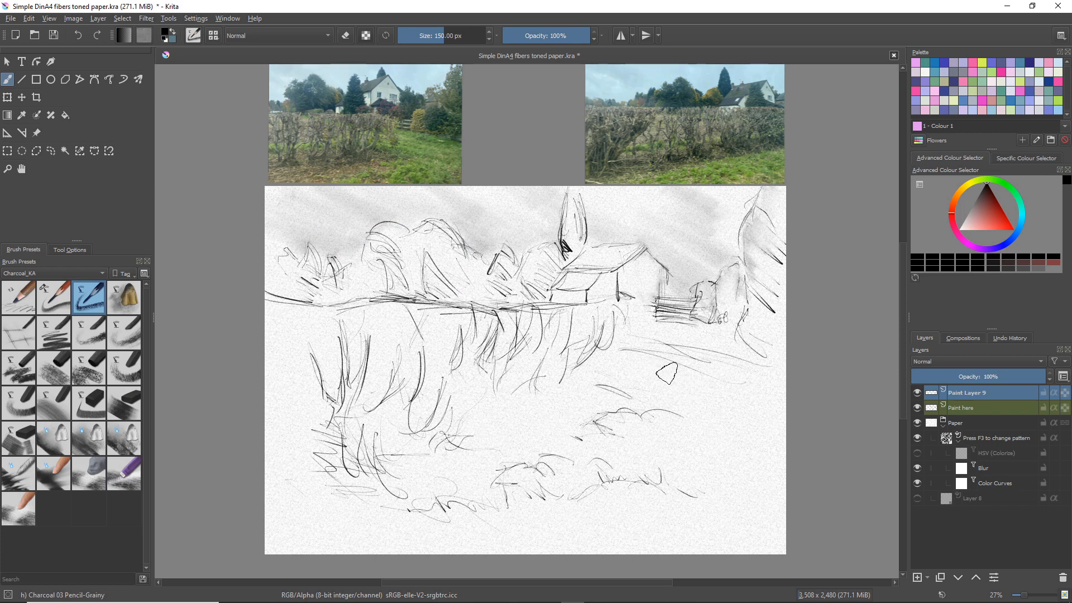
{"action": "mouse_move", "coordinate": [616, 383]}
{"action": "left_mouse_down"}
{"action": "mouse_move", "coordinate": [660, 360]}
{"action": "mouse_move", "coordinate": [684, 384]}
{"action": "mouse_move", "coordinate": [664, 384]}
{"action": "mouse_move", "coordinate": [657, 365]}
{"action": "mouse_move", "coordinate": [681, 374]}
{"action": "mouse_move", "coordinate": [642, 375]}
{"action": "mouse_move", "coordinate": [652, 390]}
{"action": "mouse_move", "coordinate": [641, 402]}
{"action": "mouse_move", "coordinate": [626, 377]}
{"action": "left_mouse_up"}
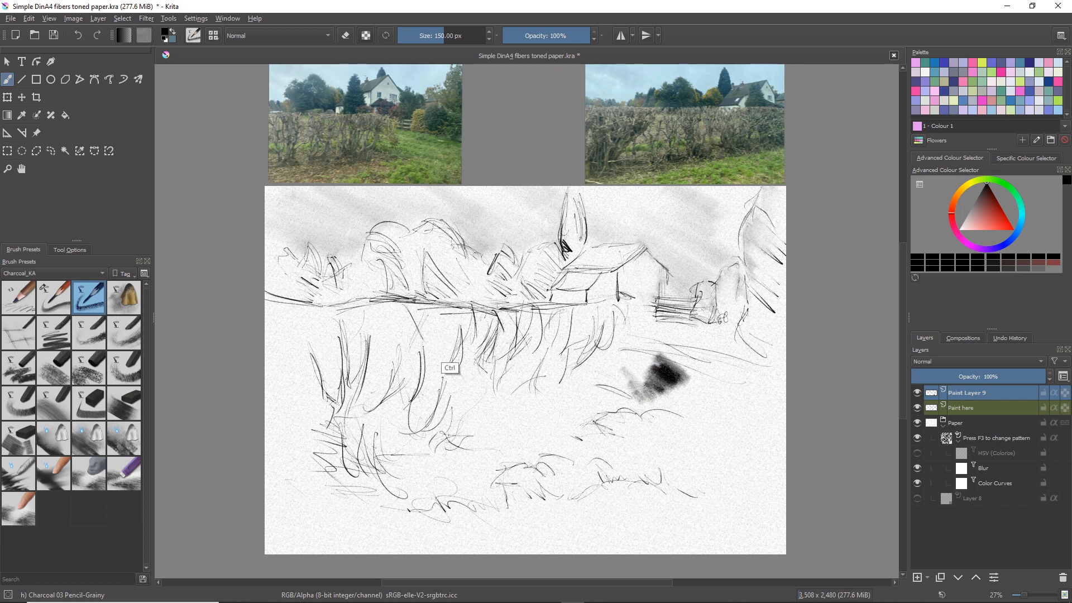
{"action": "key", "text": "ctrl+z"}
{"action": "key", "text": "ctrl+z"}
{"action": "key", "text": "ctrl+z"}
{"action": "key", "text": "ctrl+z"}
{"action": "key", "text": "ctrl+z"}
{"action": "key", "text": "ctrl+z"}
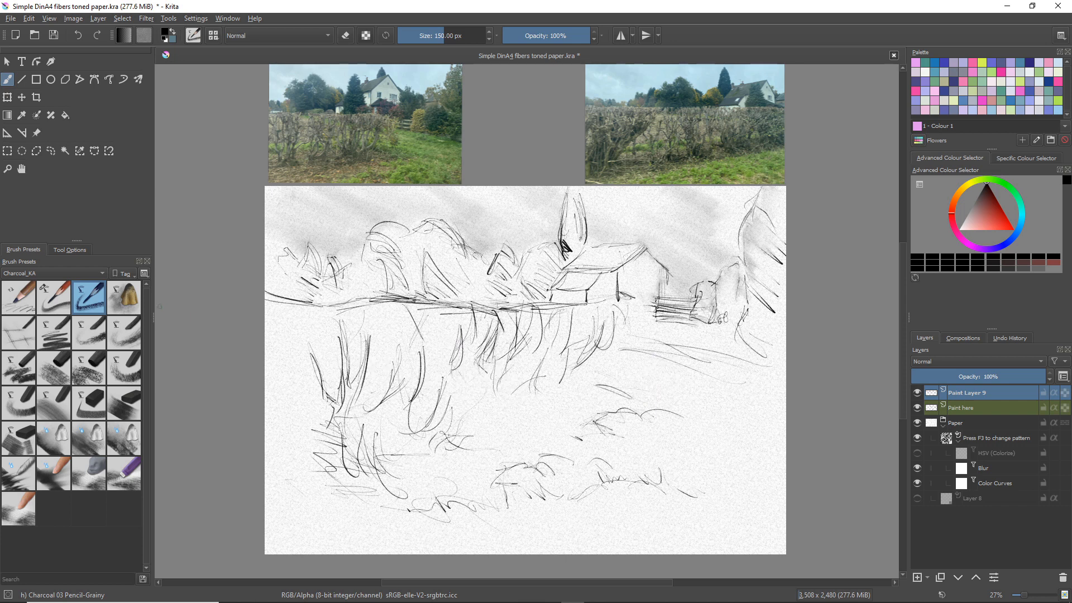
Try a Charcoal 03 Pencil-Grainy patch in the field and spread it downward with Charcoal 04 Chamois at 400 px
{"action": "left_click", "coordinate": [135, 296]}
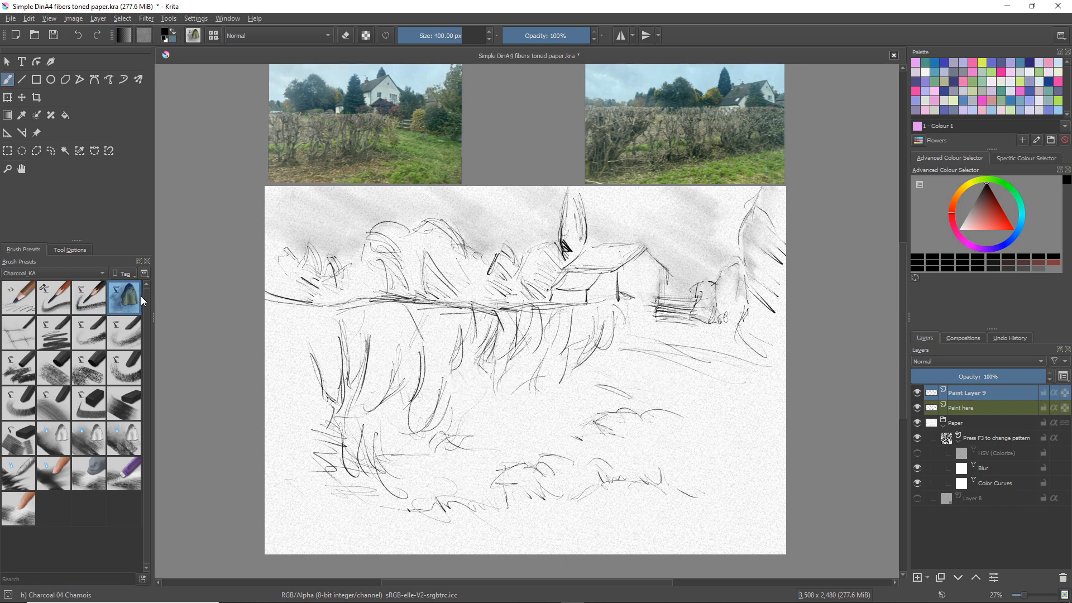
{"action": "left_click", "coordinate": [89, 299]}
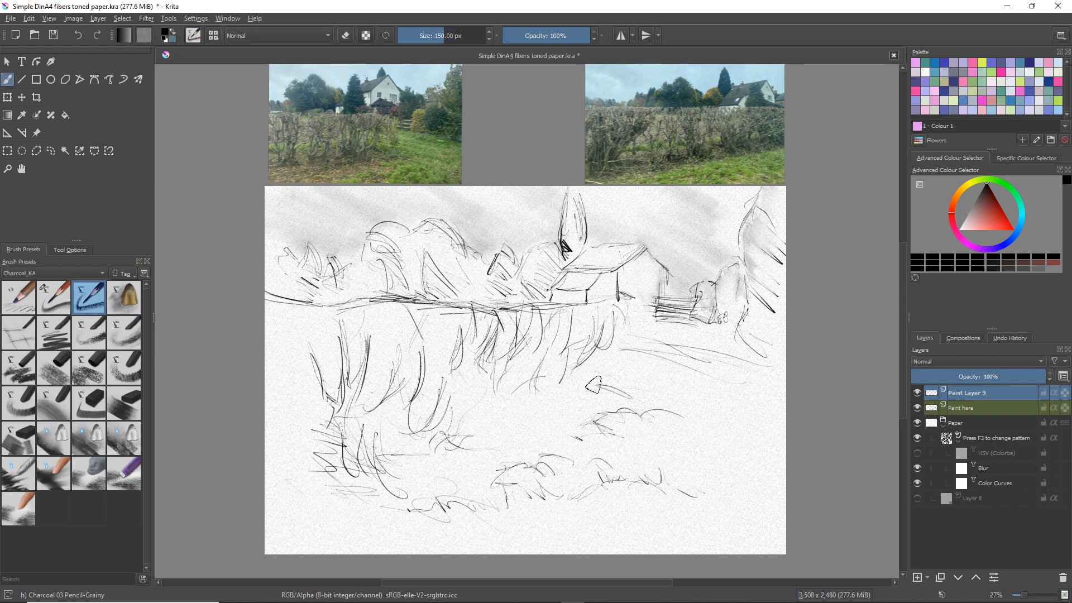
{"action": "mouse_move", "coordinate": [686, 393]}
{"action": "left_mouse_down"}
{"action": "mouse_move", "coordinate": [661, 378]}
{"action": "mouse_move", "coordinate": [686, 385]}
{"action": "mouse_move", "coordinate": [654, 362]}
{"action": "mouse_move", "coordinate": [696, 386]}
{"action": "mouse_move", "coordinate": [659, 357]}
{"action": "left_mouse_up"}
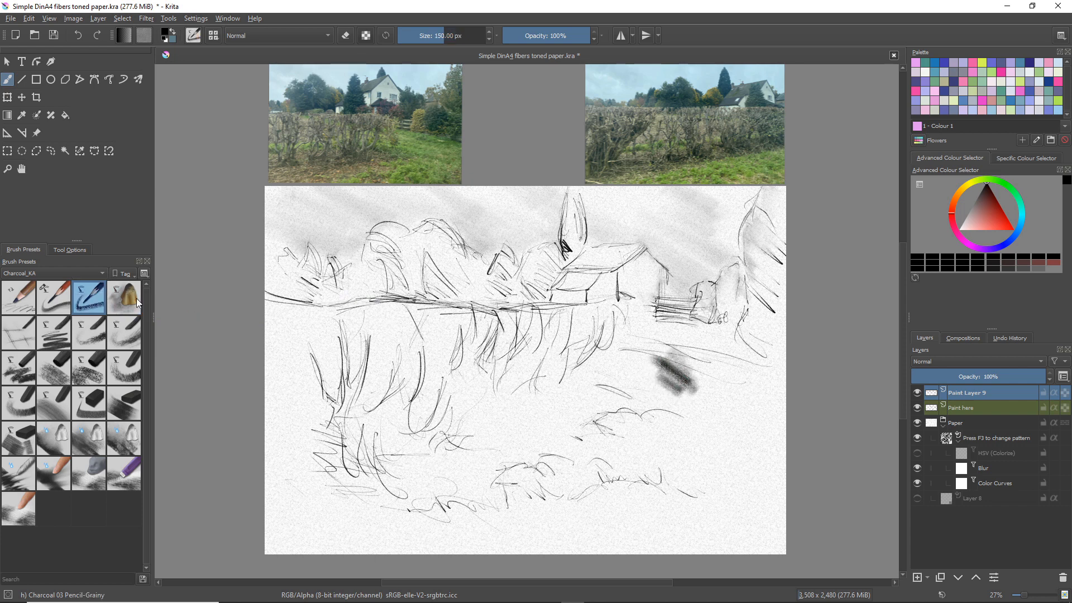
{"action": "left_click", "coordinate": [137, 302]}
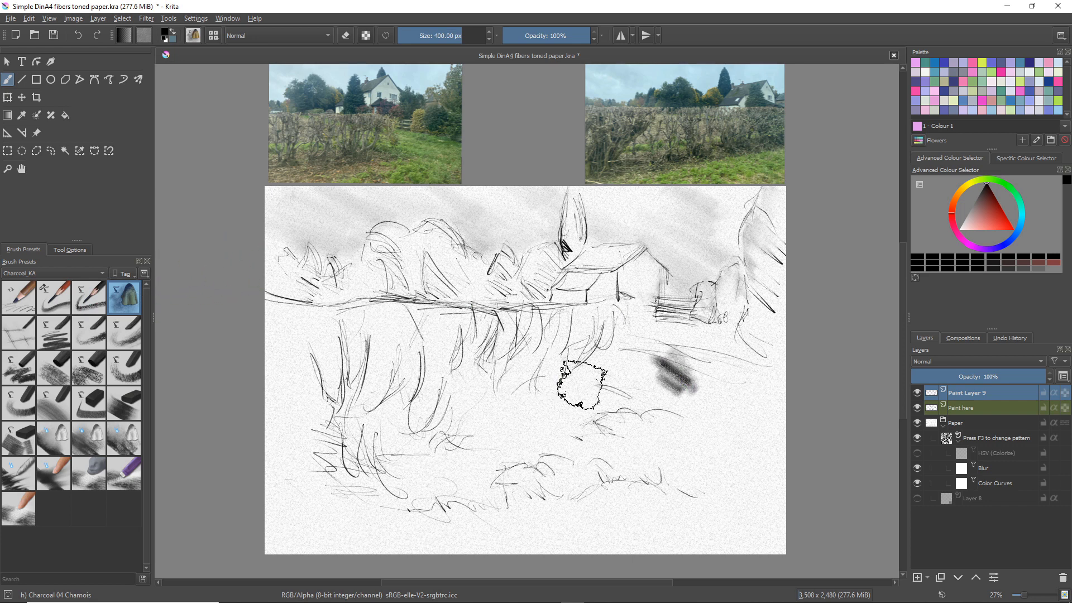
{"action": "mouse_move", "coordinate": [620, 368]}
{"action": "left_mouse_down"}
{"action": "mouse_move", "coordinate": [665, 386]}
{"action": "mouse_move", "coordinate": [693, 371]}
{"action": "mouse_move", "coordinate": [663, 383]}
{"action": "mouse_move", "coordinate": [658, 429]}
{"action": "mouse_move", "coordinate": [670, 471]}
{"action": "left_mouse_up"}
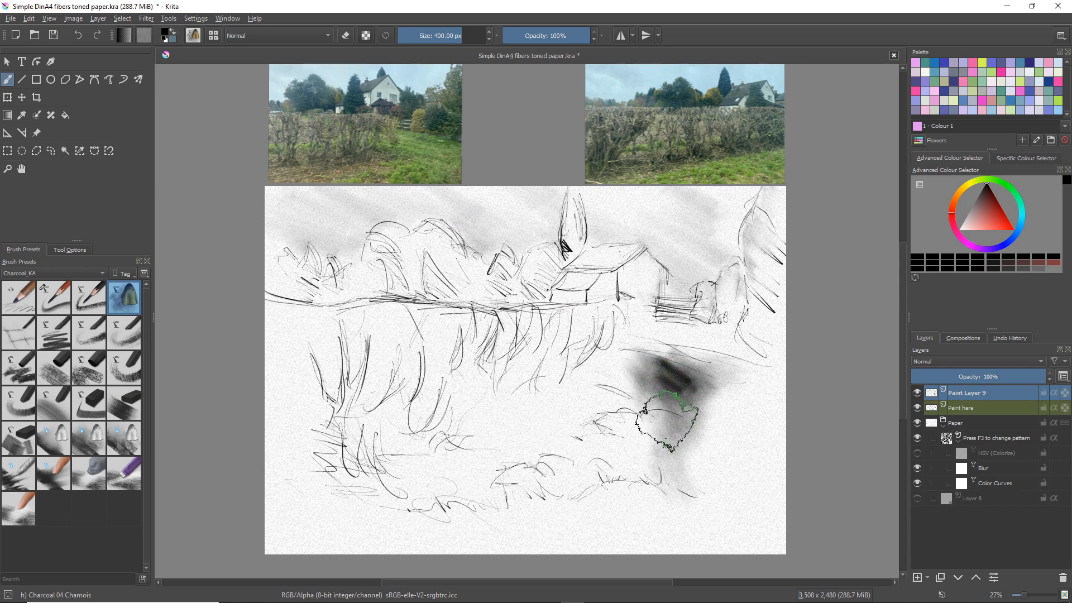
{"action": "mouse_move", "coordinate": [666, 422]}
{"action": "left_mouse_down"}
{"action": "mouse_move", "coordinate": [664, 389]}
{"action": "mouse_move", "coordinate": [686, 405]}
{"action": "left_mouse_up"}
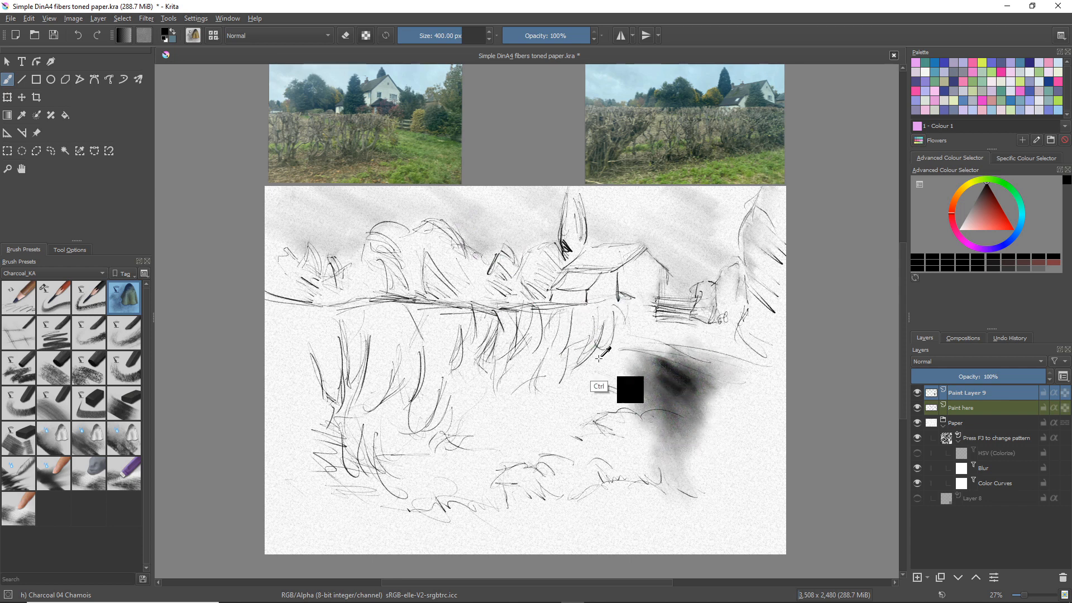
Undo the Chamois smudging and the dark patch in the field
{"action": "key", "text": "ctrl+z"}
{"action": "key", "text": "ctrl+z"}
{"action": "key", "text": "ctrl+z"}
{"action": "key", "text": "ctrl+z"}
{"action": "key", "text": "ctrl+z"}
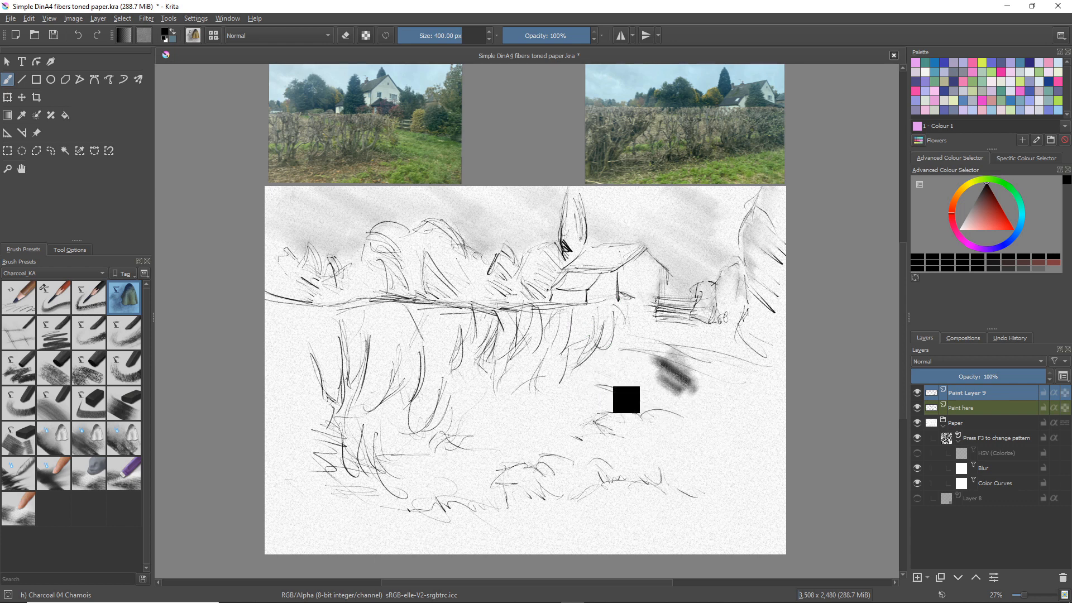
Draw thin straight construction lines across the field and along the house roof with Charcoal 05 GhostLines at 300 px
{"action": "left_click", "coordinate": [19, 333]}
{"action": "left_click_drag", "start_coordinate": [638, 357], "coordinate": [710, 392]}
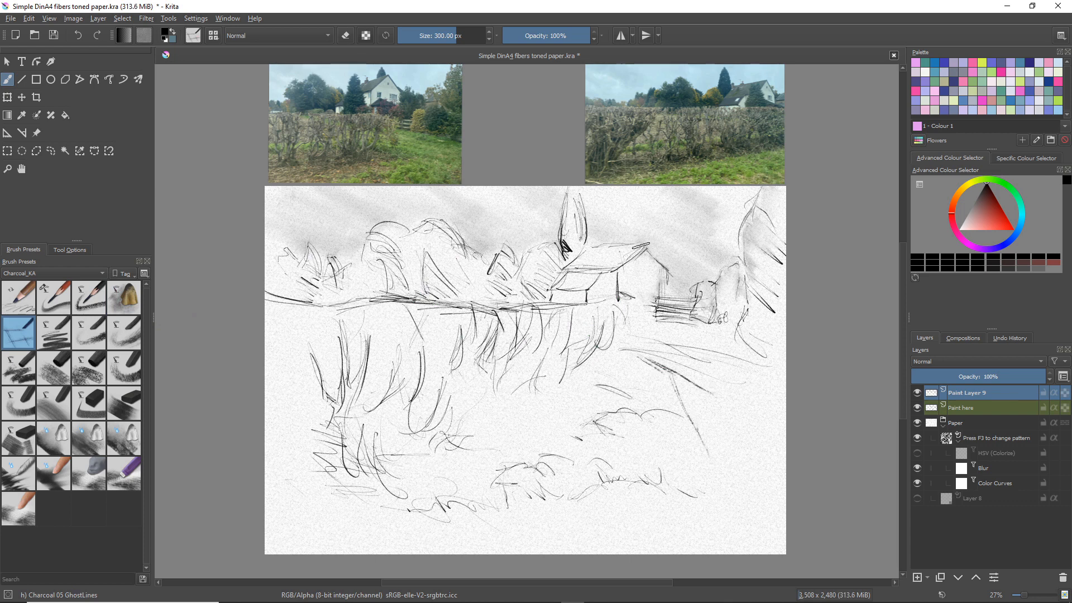
Try more straight GhostLines strokes on the house roof, and undo them together with the last construction line
{"action": "left_click_drag", "start_coordinate": [638, 244], "coordinate": [595, 248]}
{"action": "left_click_drag", "start_coordinate": [642, 245], "coordinate": [616, 264]}
{"action": "key", "text": "ctrl+z"}
{"action": "key", "text": "ctrl+z"}
{"action": "key", "text": "ctrl+z"}
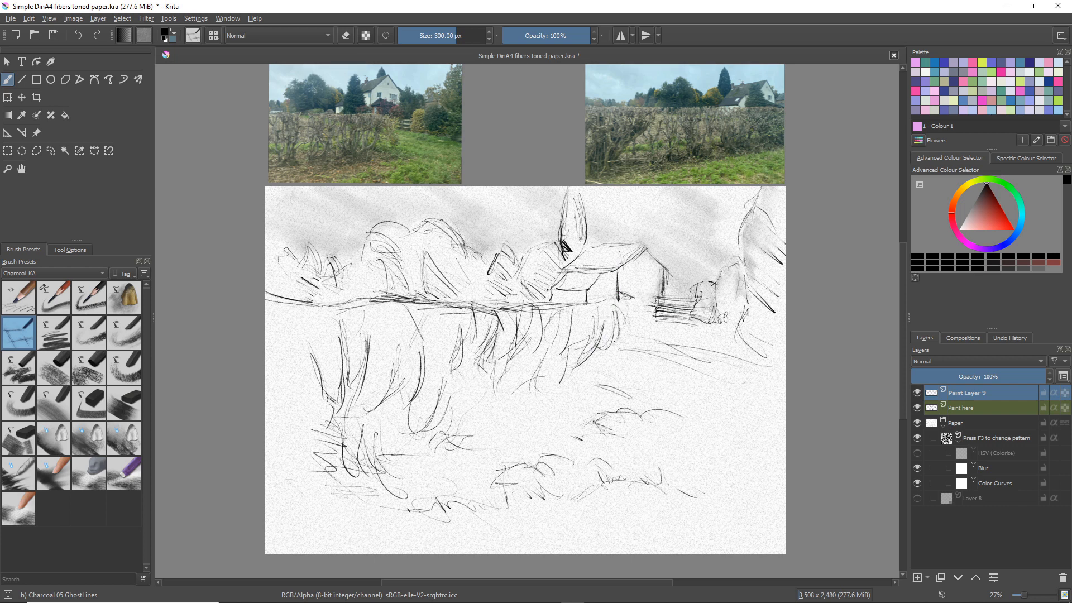
Darken the path lines and hedge end with GhostLines, and shade the ground beside the hedge and below the gate with Charcoal 06 Vine-Small at 125 px
{"action": "mouse_move", "coordinate": [624, 305]}
{"action": "left_mouse_down"}
{"action": "mouse_move", "coordinate": [592, 348]}
{"action": "mouse_move", "coordinate": [605, 321]}
{"action": "mouse_move", "coordinate": [606, 349]}
{"action": "mouse_move", "coordinate": [583, 352]}
{"action": "mouse_move", "coordinate": [645, 336]}
{"action": "mouse_move", "coordinate": [693, 360]}
{"action": "mouse_move", "coordinate": [683, 359]}
{"action": "mouse_move", "coordinate": [710, 356]}
{"action": "mouse_move", "coordinate": [685, 350]}
{"action": "mouse_move", "coordinate": [748, 361]}
{"action": "left_mouse_up"}
{"action": "left_click_drag", "start_coordinate": [659, 357], "coordinate": [738, 379]}
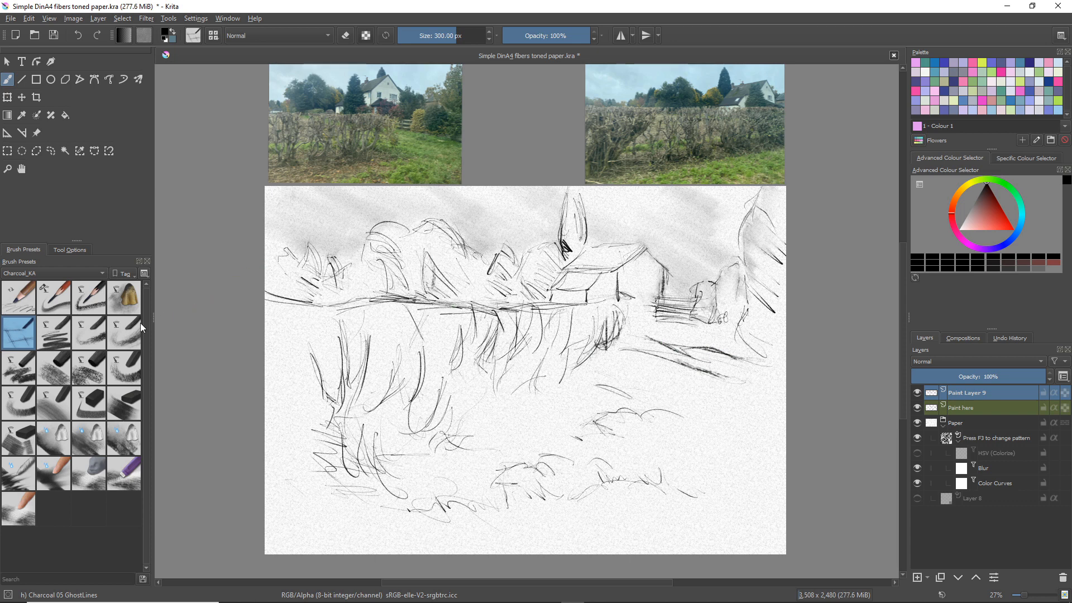
{"action": "left_click", "coordinate": [68, 329]}
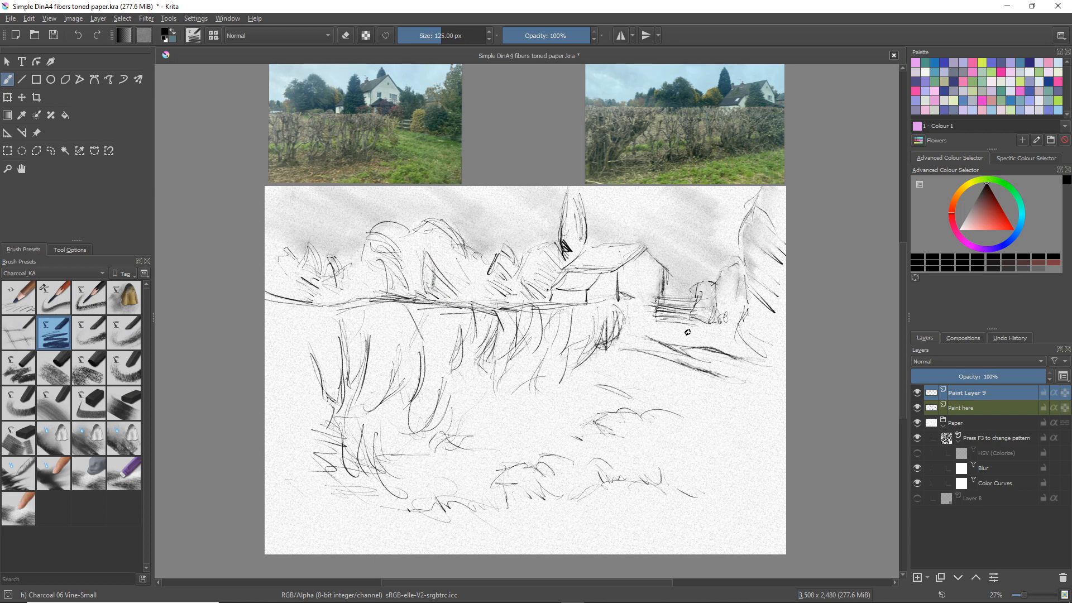
{"action": "mouse_move", "coordinate": [637, 369]}
{"action": "left_mouse_down"}
{"action": "mouse_move", "coordinate": [554, 375]}
{"action": "mouse_move", "coordinate": [564, 313]}
{"action": "mouse_move", "coordinate": [590, 370]}
{"action": "mouse_move", "coordinate": [614, 334]}
{"action": "left_mouse_up"}
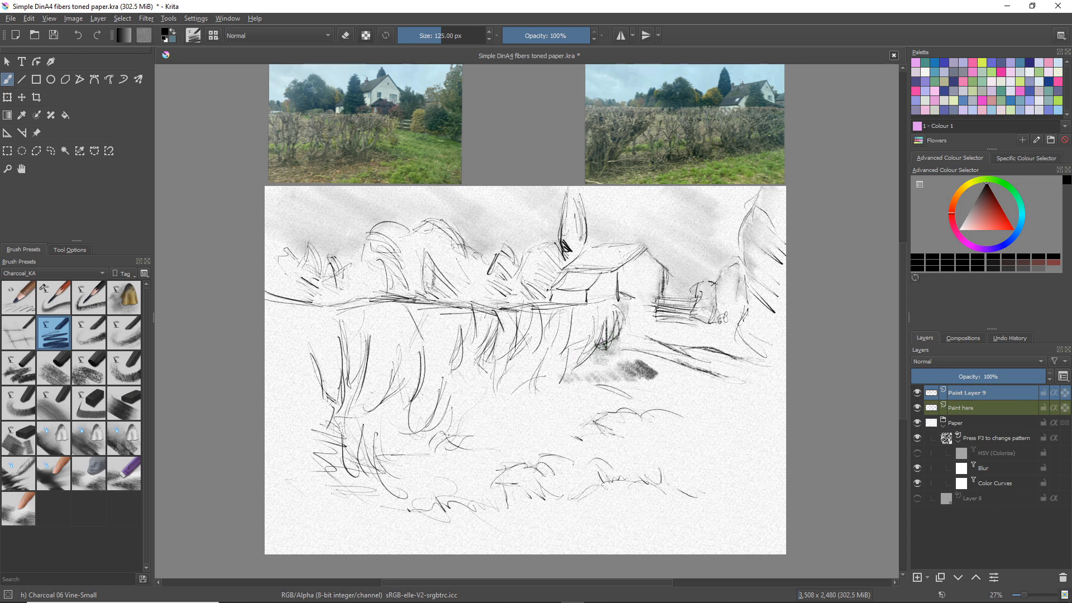
{"action": "left_click_drag", "start_coordinate": [624, 349], "coordinate": [698, 370]}
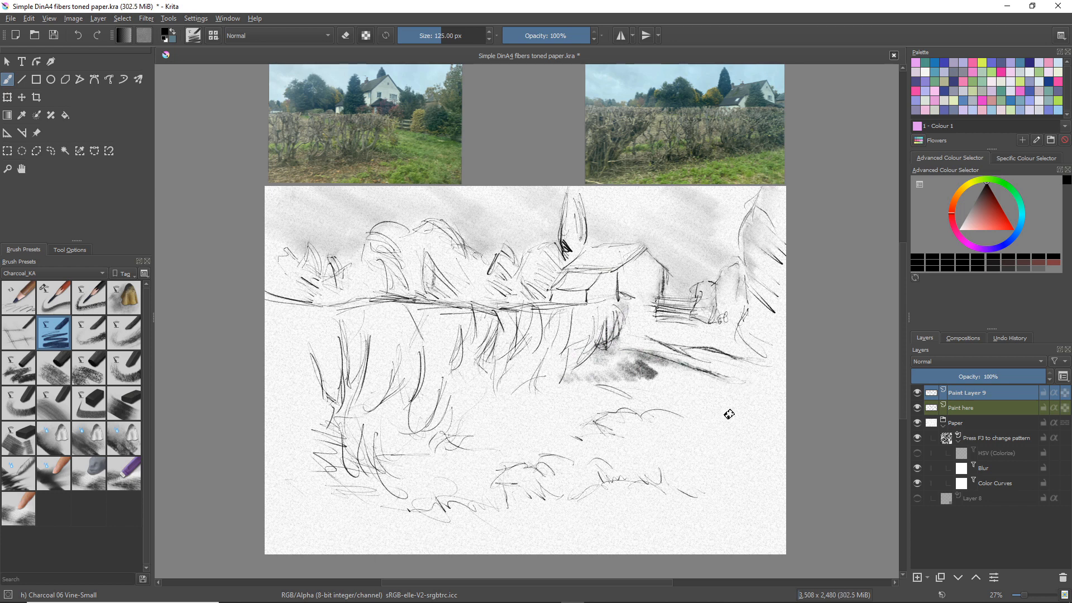
{"action": "left_click_drag", "start_coordinate": [648, 345], "coordinate": [691, 354]}
{"action": "mouse_move", "coordinate": [660, 317]}
{"action": "left_mouse_down"}
{"action": "mouse_move", "coordinate": [700, 319]}
{"action": "mouse_move", "coordinate": [712, 335]}
{"action": "mouse_move", "coordinate": [728, 334]}
{"action": "mouse_move", "coordinate": [728, 321]}
{"action": "mouse_move", "coordinate": [735, 336]}
{"action": "mouse_move", "coordinate": [715, 326]}
{"action": "mouse_move", "coordinate": [752, 346]}
{"action": "mouse_move", "coordinate": [634, 320]}
{"action": "mouse_move", "coordinate": [684, 332]}
{"action": "left_mouse_up"}
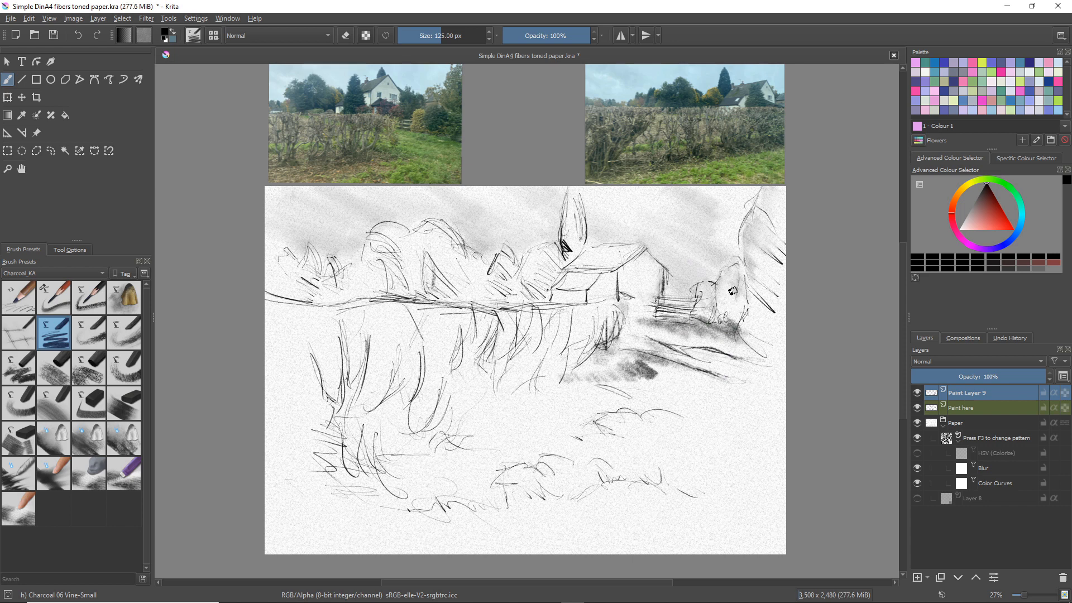
Shade the bush beside the gate with Vine-Small, and trim its outer edge with Charcoal 23 Eraser-Soft at 100.10 px
{"action": "mouse_move", "coordinate": [733, 291]}
{"action": "left_mouse_down"}
{"action": "mouse_move", "coordinate": [745, 326]}
{"action": "mouse_move", "coordinate": [727, 311]}
{"action": "mouse_move", "coordinate": [739, 330]}
{"action": "mouse_move", "coordinate": [728, 273]}
{"action": "mouse_move", "coordinate": [749, 288]}
{"action": "mouse_move", "coordinate": [741, 266]}
{"action": "left_mouse_up"}
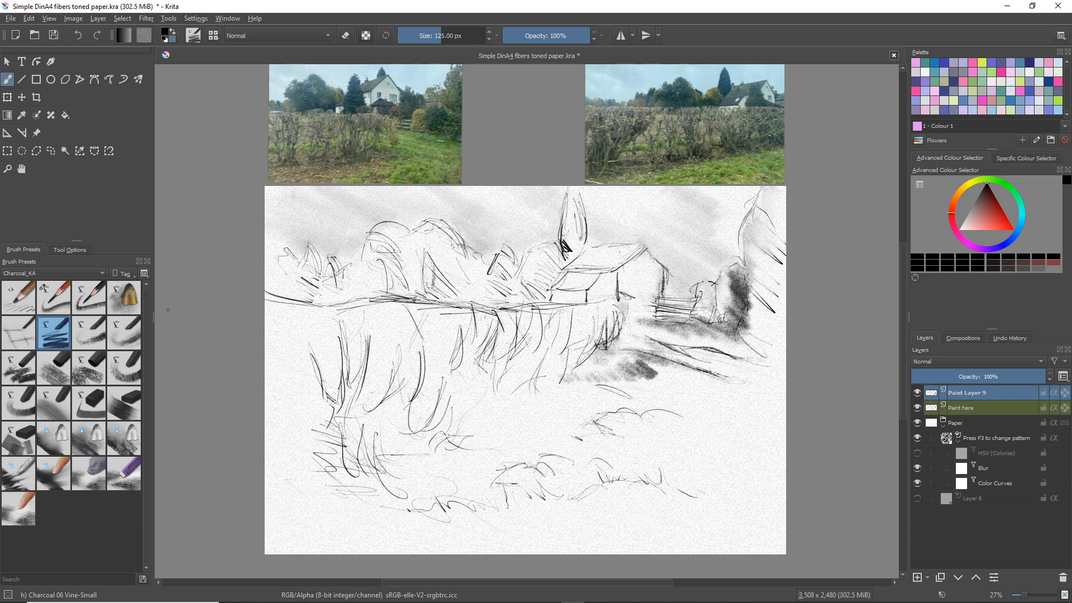
{"action": "left_click", "coordinate": [123, 297]}
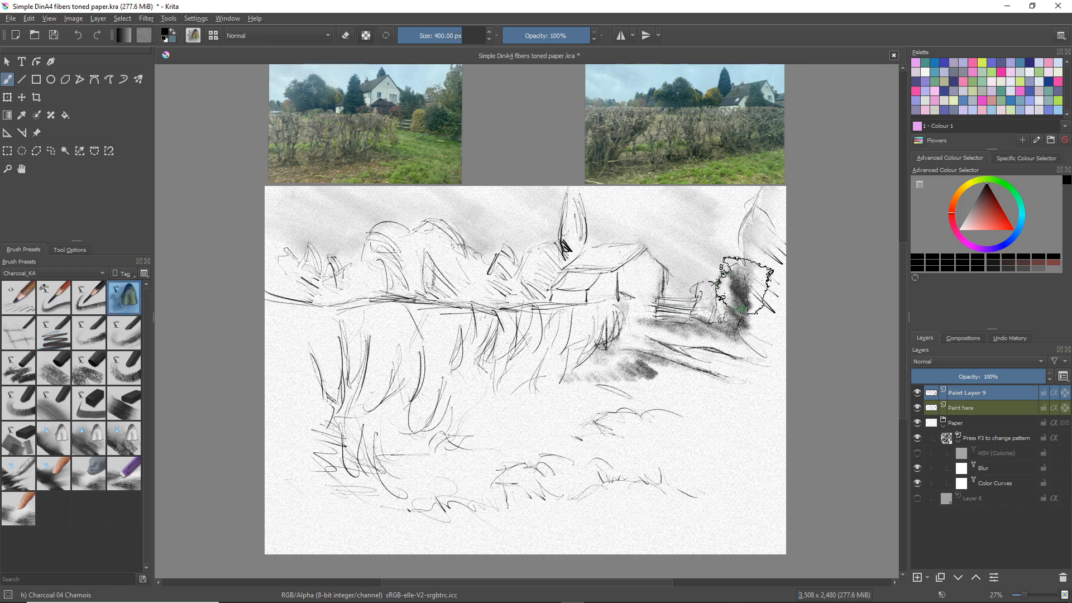
{"action": "mouse_move", "coordinate": [758, 258]}
{"action": "left_mouse_down"}
{"action": "mouse_move", "coordinate": [754, 272]}
{"action": "mouse_move", "coordinate": [765, 265]}
{"action": "left_mouse_up"}
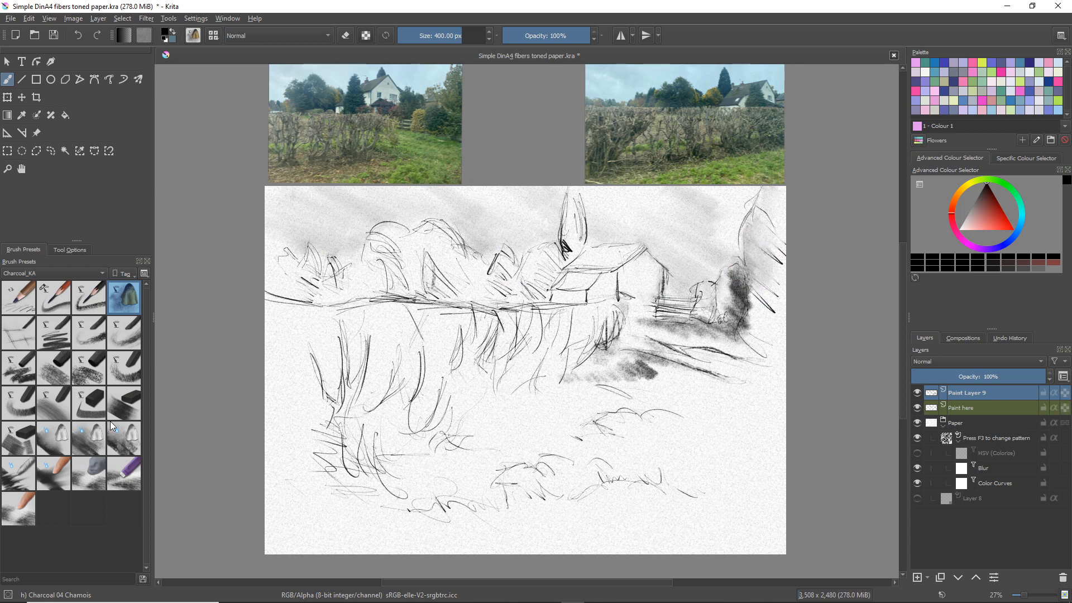
{"action": "left_click", "coordinate": [99, 461]}
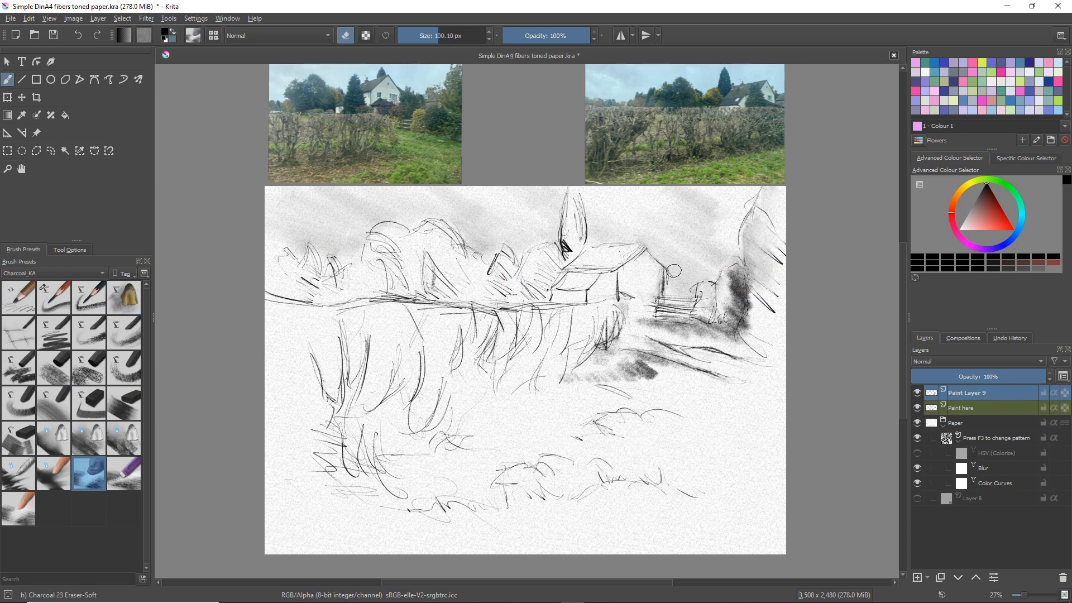
{"action": "left_click_drag", "start_coordinate": [753, 277], "coordinate": [753, 293]}
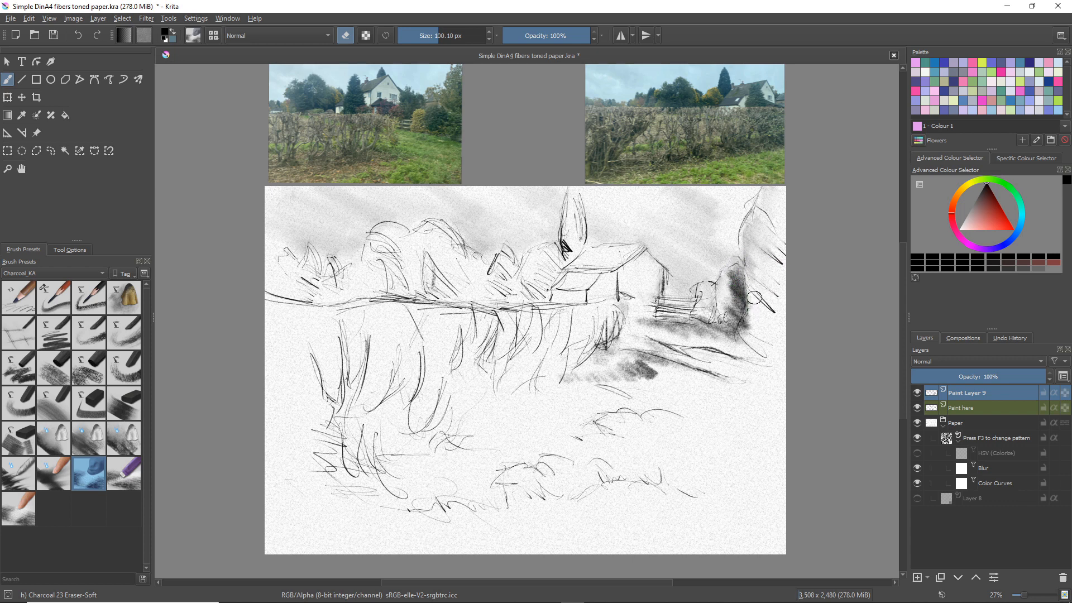
{"action": "left_click_drag", "start_coordinate": [753, 312], "coordinate": [751, 323]}
Add grainy shading to the lower and middle parts of the large tree with Charcoal 07 Willow-Thin at 80 px
{"action": "left_click", "coordinate": [58, 337]}
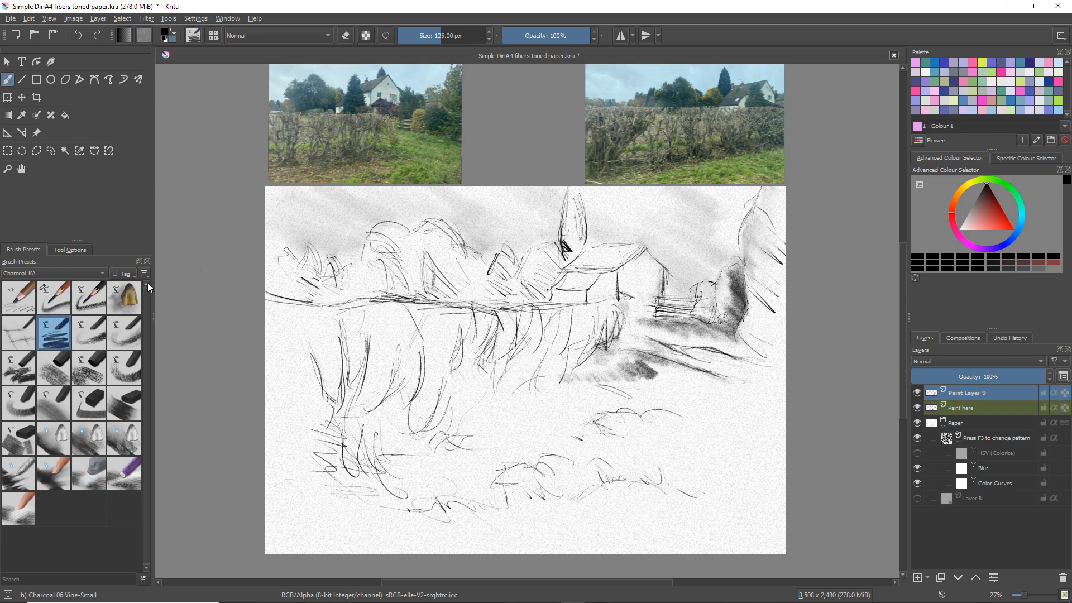
{"action": "left_click", "coordinate": [89, 330]}
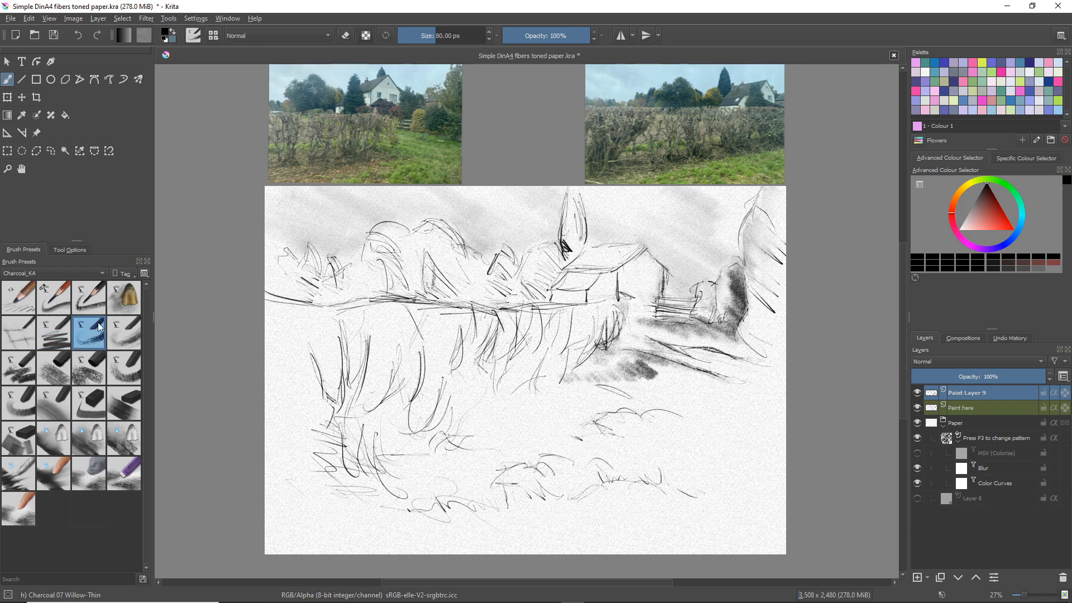
{"action": "mouse_move", "coordinate": [758, 331]}
{"action": "left_mouse_down"}
{"action": "mouse_move", "coordinate": [776, 352]}
{"action": "mouse_move", "coordinate": [743, 333]}
{"action": "mouse_move", "coordinate": [761, 327]}
{"action": "mouse_move", "coordinate": [776, 338]}
{"action": "mouse_move", "coordinate": [753, 315]}
{"action": "mouse_move", "coordinate": [775, 320]}
{"action": "mouse_move", "coordinate": [755, 293]}
{"action": "mouse_move", "coordinate": [772, 303]}
{"action": "mouse_move", "coordinate": [752, 293]}
{"action": "left_mouse_up"}
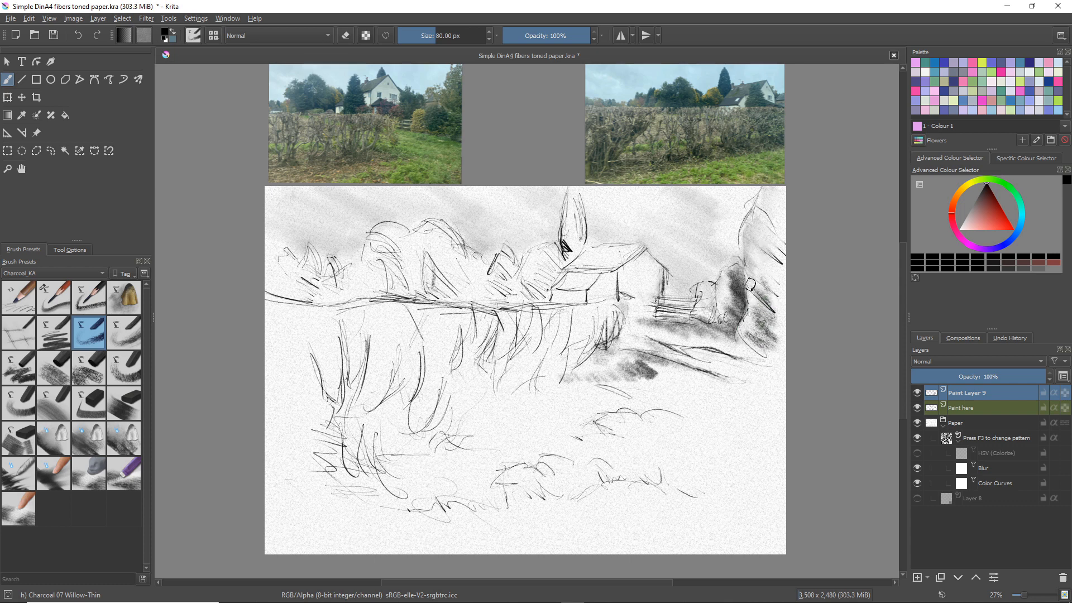
{"action": "scroll", "coordinate": [751, 285], "scroll_direction": "up", "scroll_amount": 4}
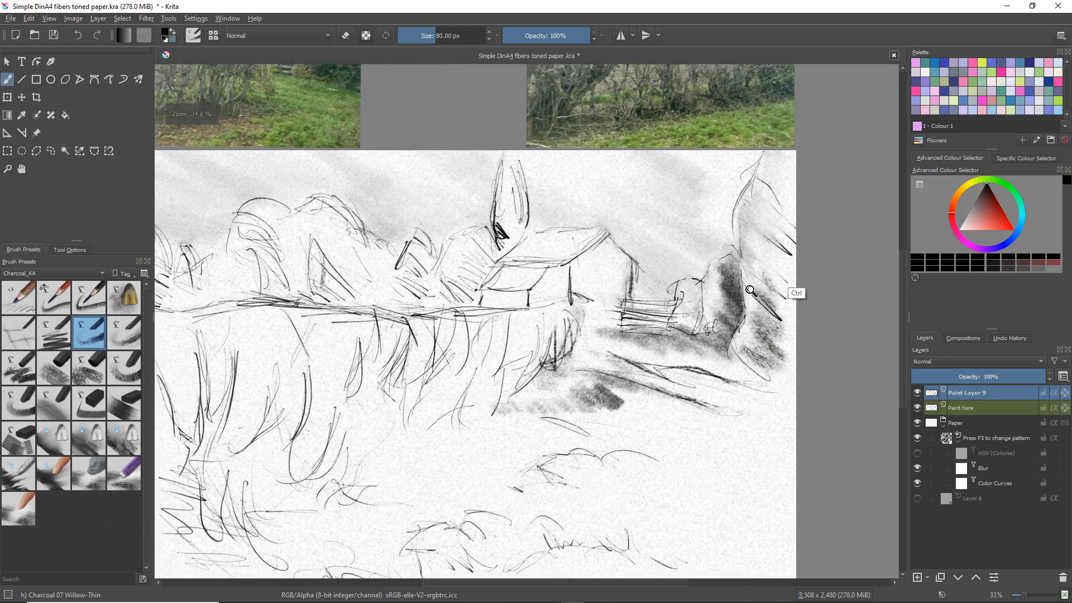
{"action": "scroll", "coordinate": [826, 267], "scroll_direction": "up", "scroll_amount": 5}
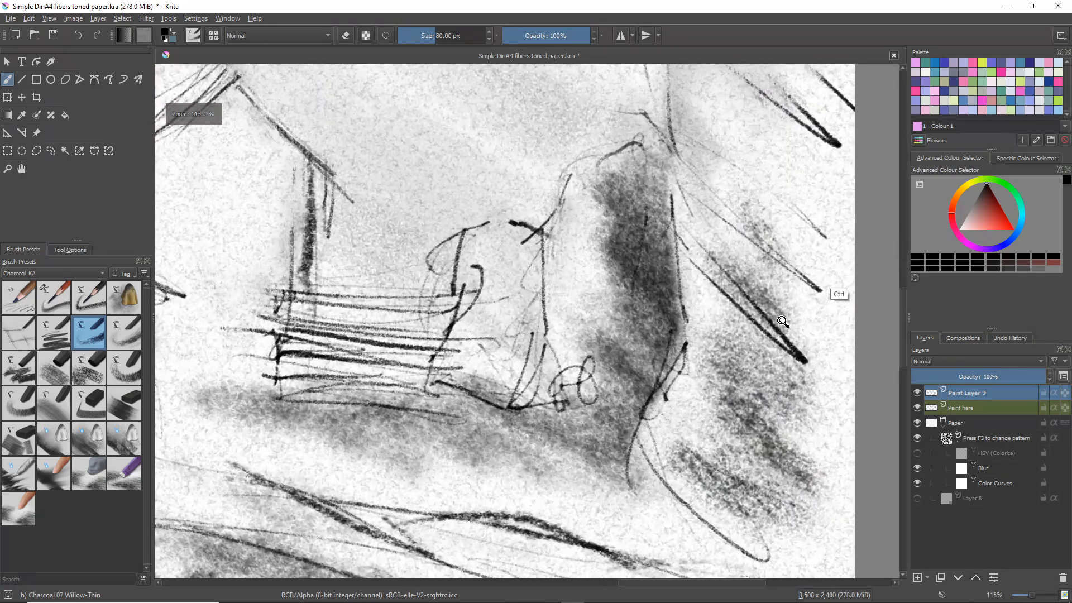
{"action": "scroll", "coordinate": [828, 266], "scroll_direction": "down", "scroll_amount": 3}
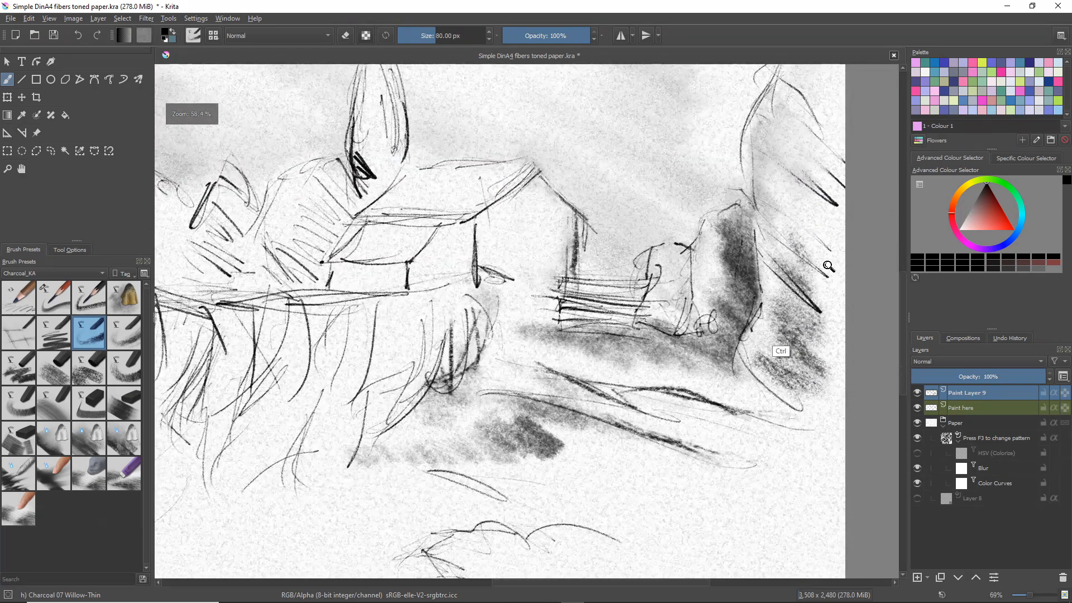
{"action": "scroll", "coordinate": [828, 266], "scroll_direction": "down", "scroll_amount": 3}
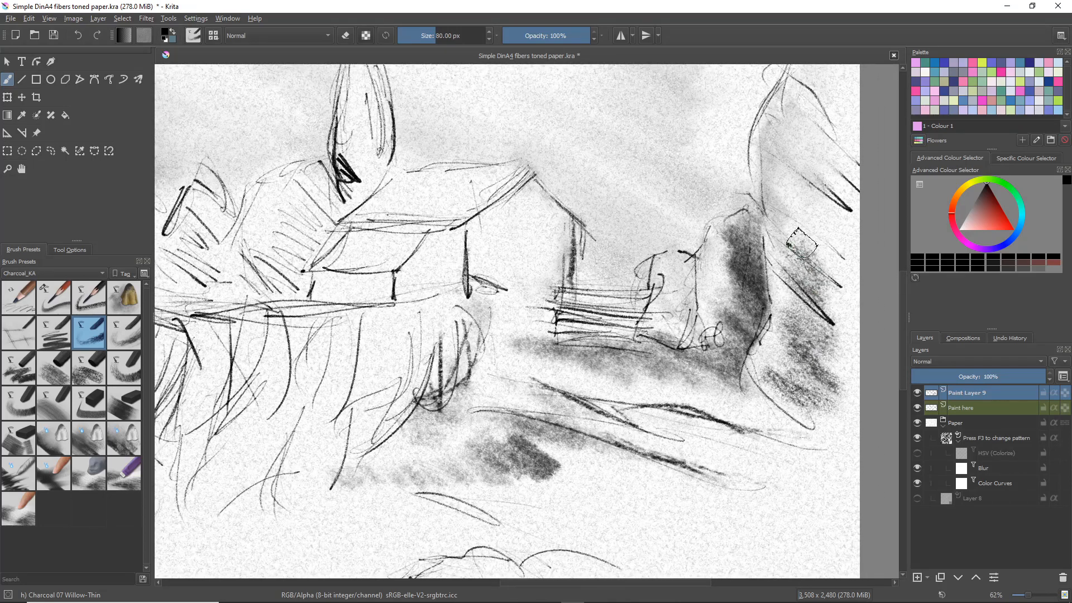
{"action": "left_click_drag", "start_coordinate": [804, 236], "coordinate": [829, 262]}
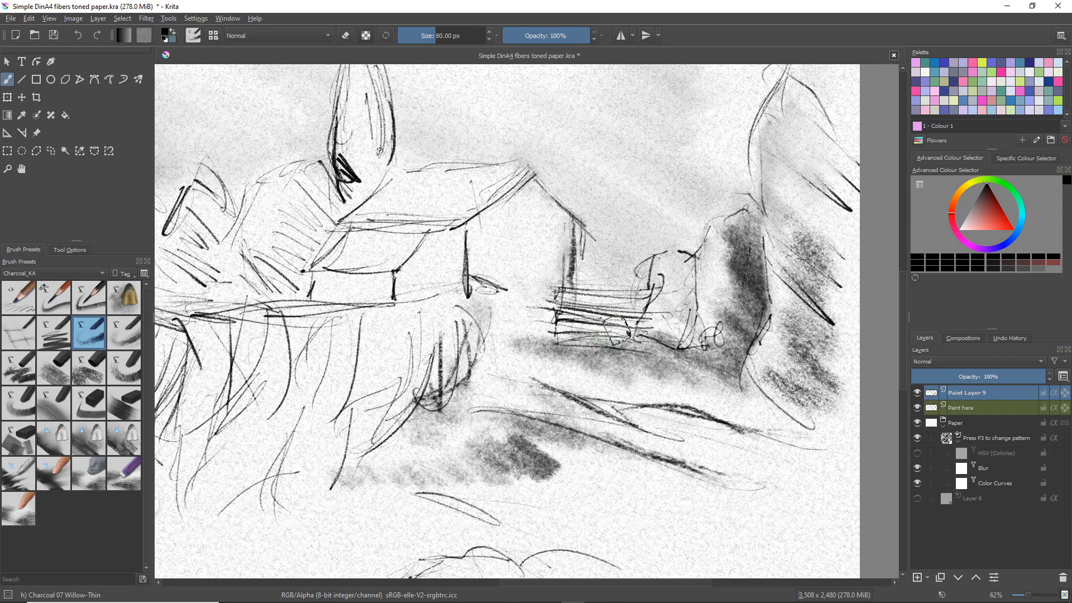
Darken the gaps between the gate's bars with Charcoal 06 Vine-Small, reducing the brush to 78 px
{"action": "left_click", "coordinate": [58, 337]}
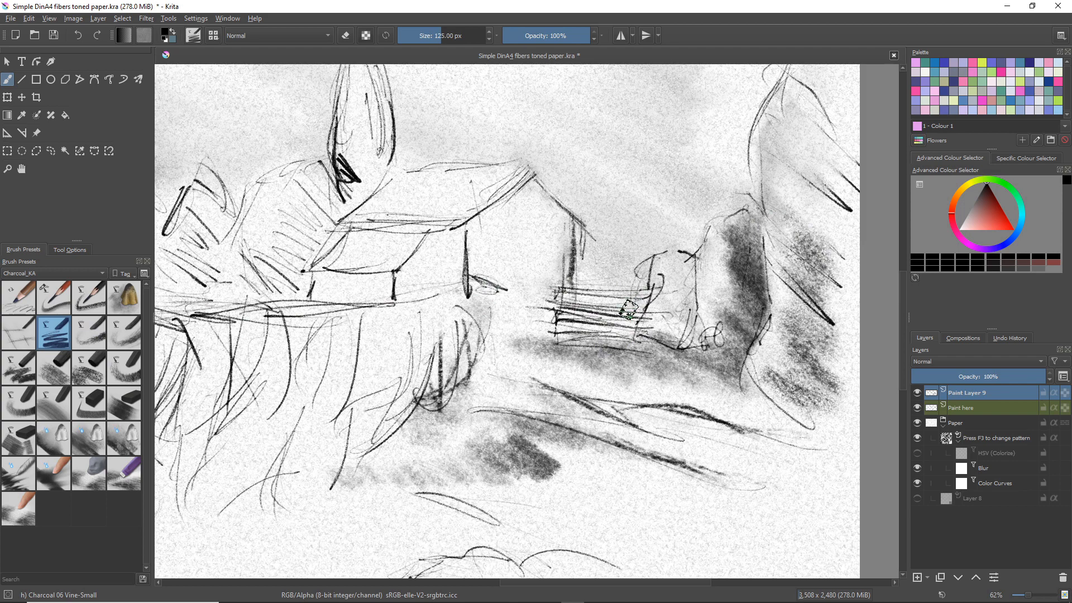
{"action": "key", "text": "minus"}
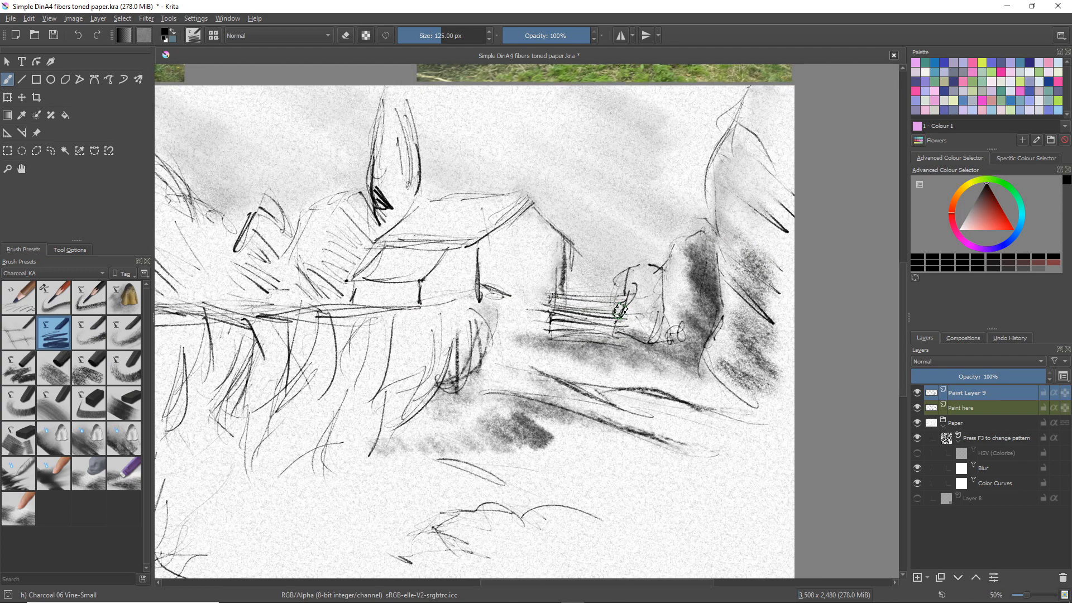
{"action": "mouse_move", "coordinate": [620, 310]}
{"action": "left_mouse_down"}
{"action": "mouse_move", "coordinate": [594, 326]}
{"action": "mouse_move", "coordinate": [615, 330]}
{"action": "mouse_move", "coordinate": [556, 326]}
{"action": "mouse_move", "coordinate": [619, 312]}
{"action": "mouse_move", "coordinate": [555, 311]}
{"action": "mouse_move", "coordinate": [613, 312]}
{"action": "mouse_move", "coordinate": [623, 292]}
{"action": "mouse_move", "coordinate": [580, 293]}
{"action": "left_mouse_up"}
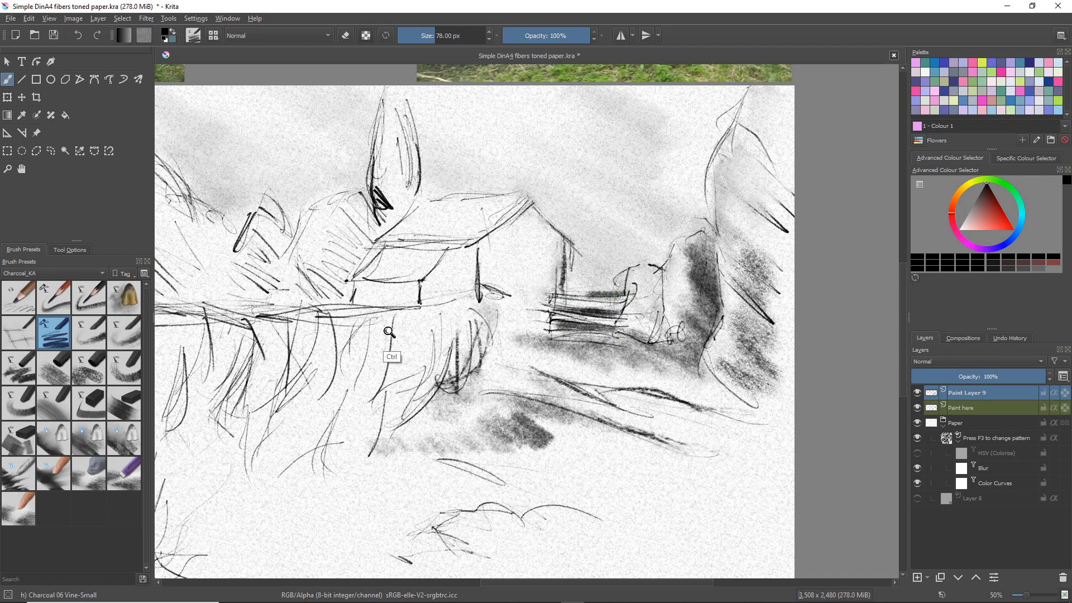
Shade dark foliage behind the gate beside the house wall with Vine-Small at 126 px
{"action": "scroll", "coordinate": [459, 317], "scroll_direction": "down", "scroll_amount": 3}
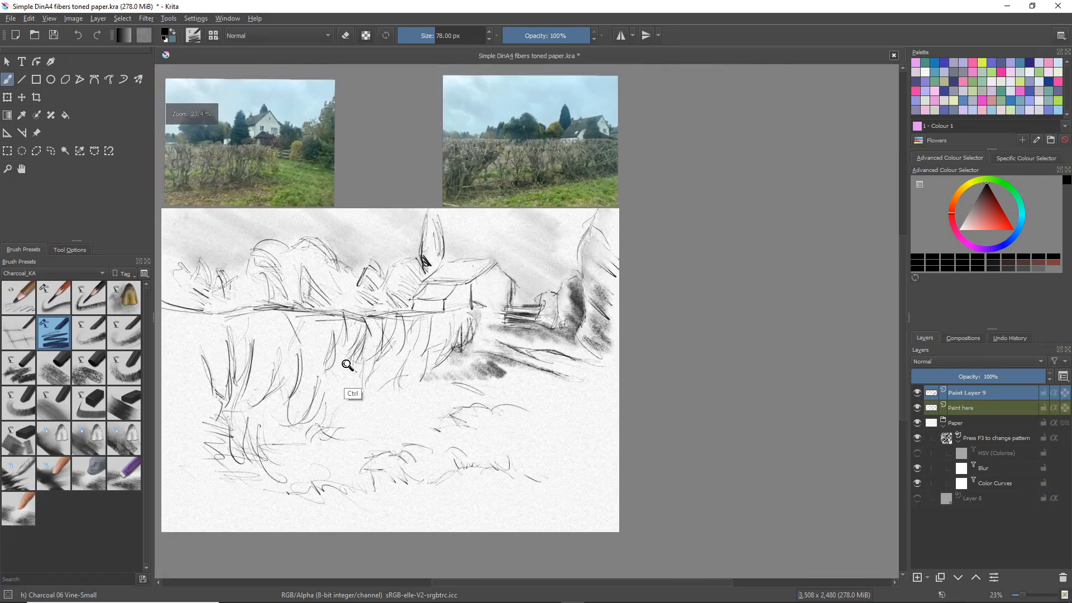
{"action": "mouse_move", "coordinate": [347, 365]}
{"action": "left_mouse_down"}
{"action": "mouse_move", "coordinate": [426, 357]}
{"action": "mouse_move", "coordinate": [408, 352]}
{"action": "mouse_move", "coordinate": [450, 368]}
{"action": "left_mouse_up"}
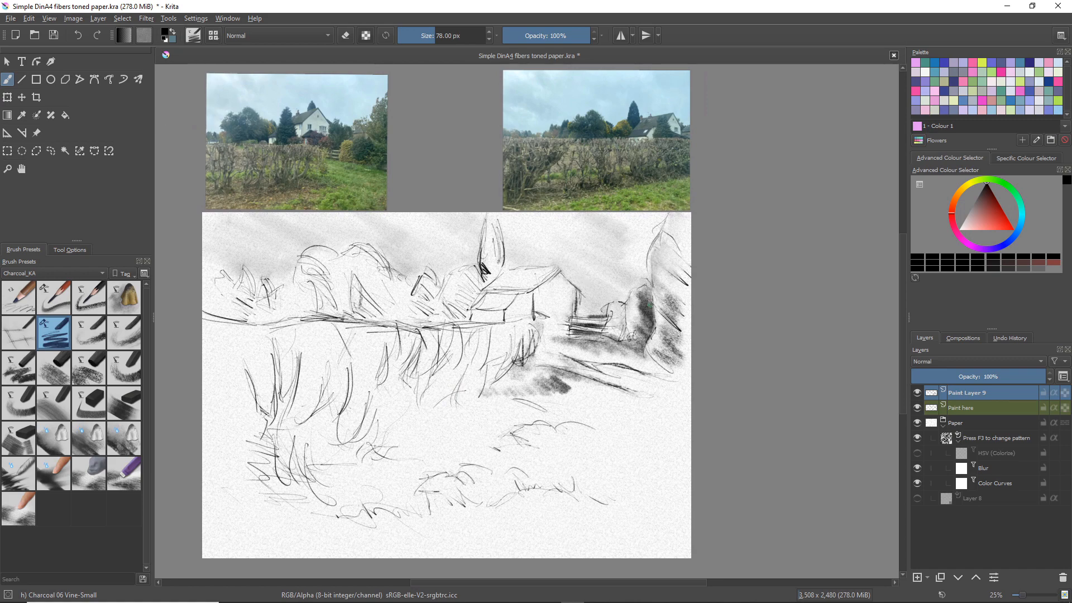
{"action": "key", "text": "]"}
{"action": "left_click_drag", "start_coordinate": [580, 294], "coordinate": [578, 314]}
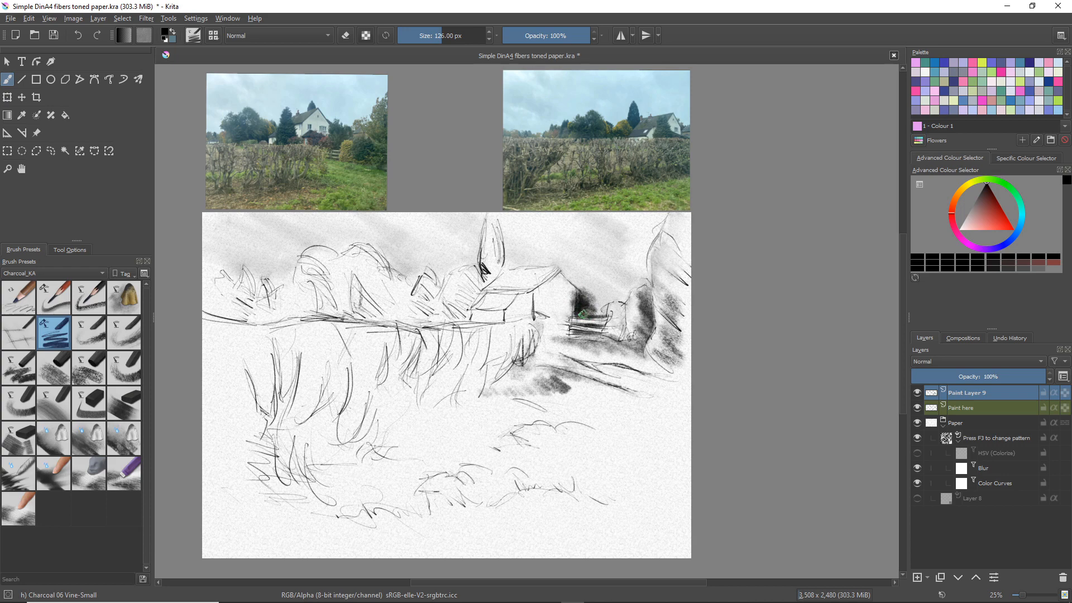
{"action": "mouse_move", "coordinate": [587, 309]}
{"action": "left_mouse_down"}
{"action": "mouse_move", "coordinate": [573, 281]}
{"action": "mouse_move", "coordinate": [595, 287]}
{"action": "mouse_move", "coordinate": [584, 267]}
{"action": "mouse_move", "coordinate": [605, 301]}
{"action": "left_mouse_up"}
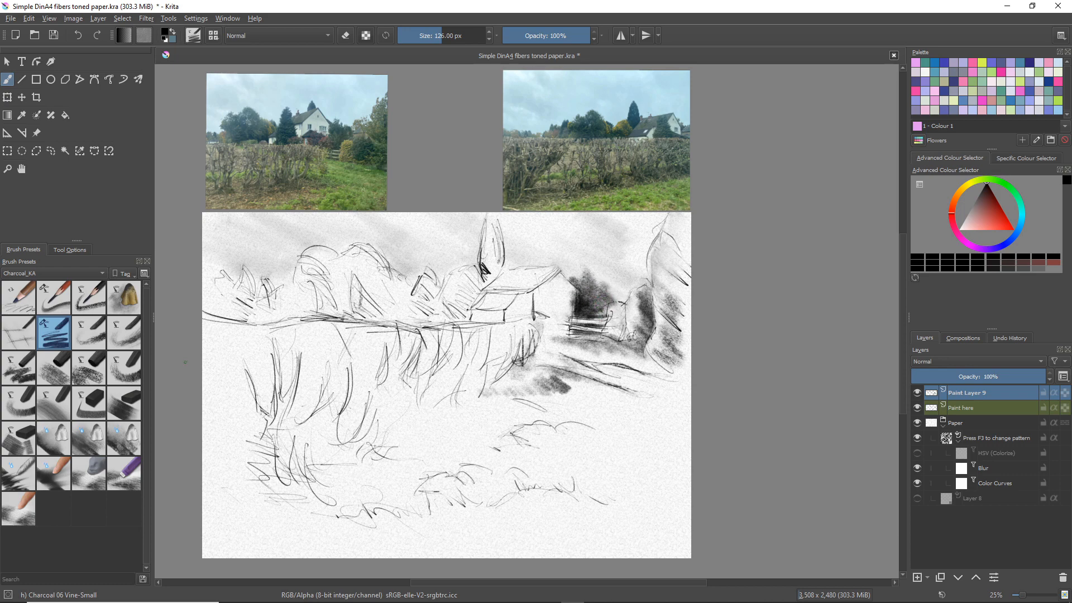
Clean the foliage's edge along the house wall and around the gate with Charcoal 23 Eraser-Soft, reducing it to 78 px
{"action": "left_click", "coordinate": [96, 461]}
{"action": "mouse_move", "coordinate": [565, 284]}
{"action": "left_mouse_down"}
{"action": "mouse_move", "coordinate": [574, 326]}
{"action": "mouse_move", "coordinate": [570, 305]}
{"action": "mouse_move", "coordinate": [613, 307]}
{"action": "mouse_move", "coordinate": [605, 314]}
{"action": "left_mouse_up"}
{"action": "key", "text": "bracketleft"}
{"action": "key", "text": "bracketleft"}
{"action": "key", "text": "bracketleft"}
{"action": "key", "text": "bracketleft"}
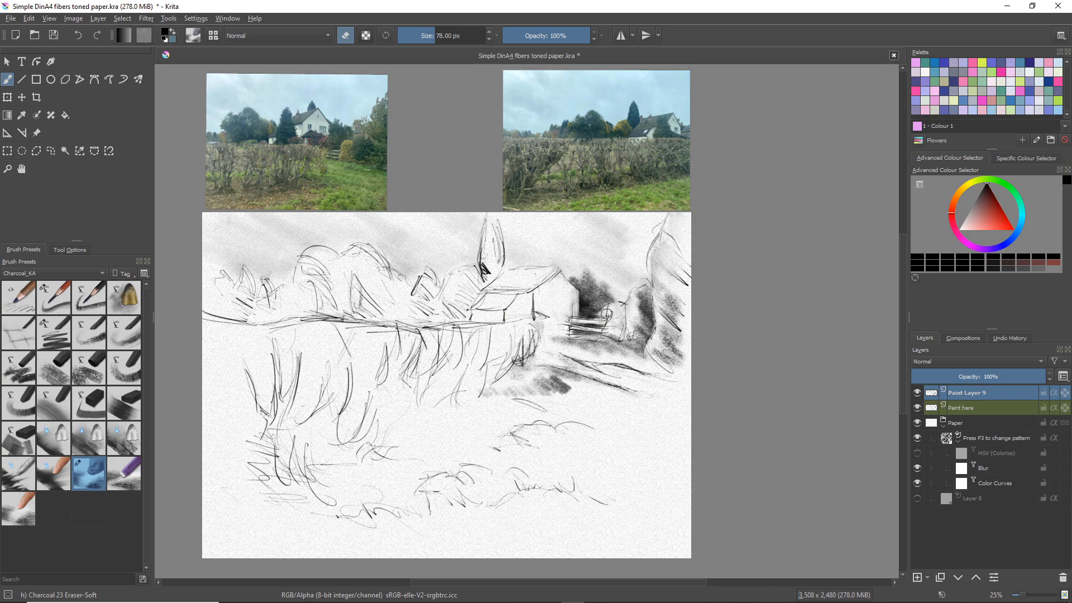
Deepen the shadow behind the gate and shade the bush and large tree darkly with Charcoal 06 Vine-Small at 126 px
{"action": "left_click", "coordinate": [56, 333]}
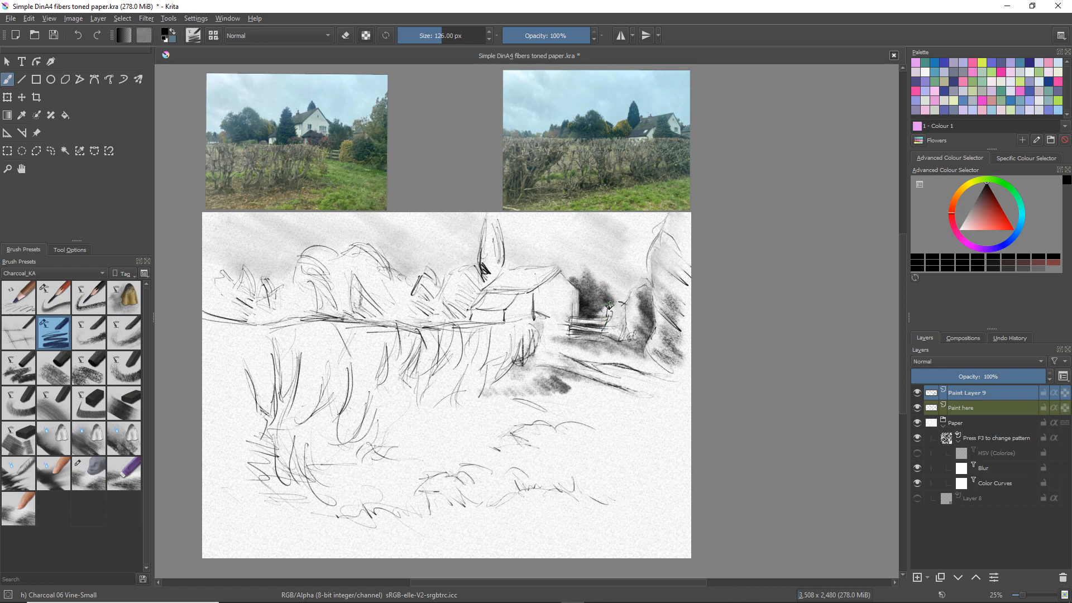
{"action": "left_click_drag", "start_coordinate": [597, 314], "coordinate": [604, 315]}
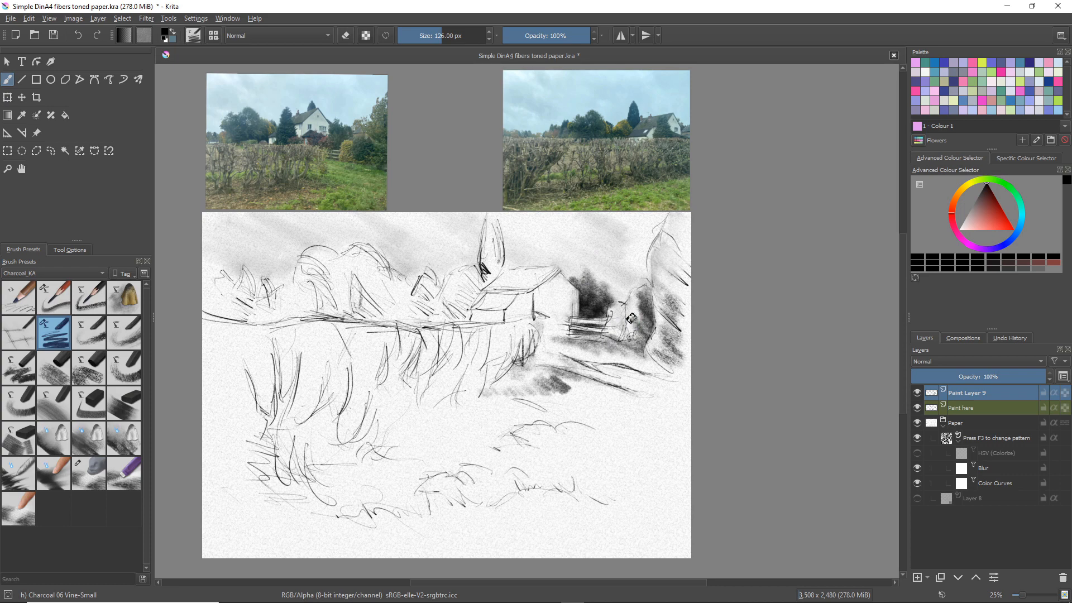
{"action": "mouse_move", "coordinate": [631, 318]}
{"action": "left_mouse_down"}
{"action": "mouse_move", "coordinate": [642, 339]}
{"action": "mouse_move", "coordinate": [643, 317]}
{"action": "mouse_move", "coordinate": [641, 337]}
{"action": "mouse_move", "coordinate": [654, 332]}
{"action": "mouse_move", "coordinate": [647, 351]}
{"action": "mouse_move", "coordinate": [658, 311]}
{"action": "mouse_move", "coordinate": [654, 300]}
{"action": "mouse_move", "coordinate": [657, 321]}
{"action": "mouse_move", "coordinate": [652, 267]}
{"action": "mouse_move", "coordinate": [663, 294]}
{"action": "mouse_move", "coordinate": [664, 283]}
{"action": "mouse_move", "coordinate": [645, 254]}
{"action": "mouse_move", "coordinate": [654, 277]}
{"action": "mouse_move", "coordinate": [649, 246]}
{"action": "left_mouse_up"}
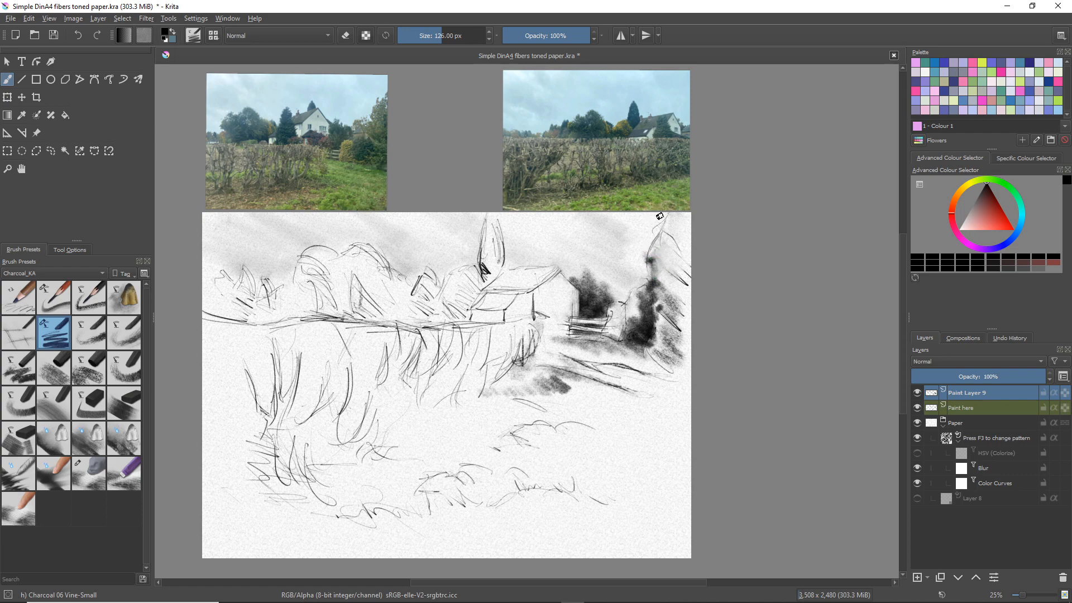
{"action": "mouse_move", "coordinate": [660, 247]}
{"action": "left_mouse_down"}
{"action": "mouse_move", "coordinate": [646, 239]}
{"action": "mouse_move", "coordinate": [653, 254]}
{"action": "mouse_move", "coordinate": [663, 226]}
{"action": "mouse_move", "coordinate": [648, 244]}
{"action": "mouse_move", "coordinate": [672, 238]}
{"action": "mouse_move", "coordinate": [659, 256]}
{"action": "mouse_move", "coordinate": [671, 282]}
{"action": "left_mouse_up"}
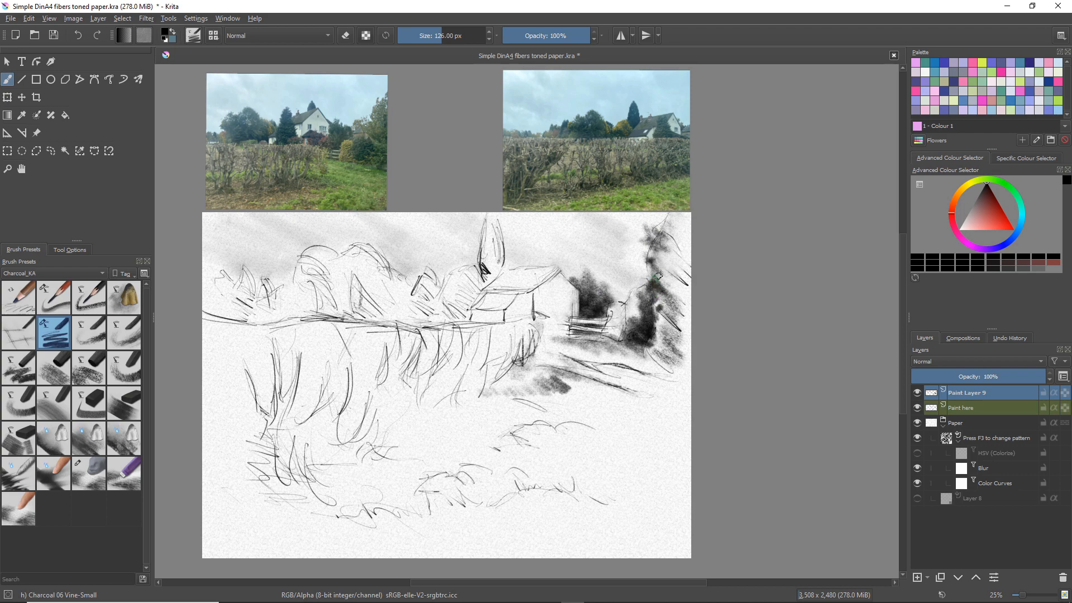
{"action": "mouse_move", "coordinate": [659, 276]}
{"action": "left_mouse_down"}
{"action": "mouse_move", "coordinate": [674, 282]}
{"action": "mouse_move", "coordinate": [658, 276]}
{"action": "mouse_move", "coordinate": [669, 276]}
{"action": "left_mouse_up"}
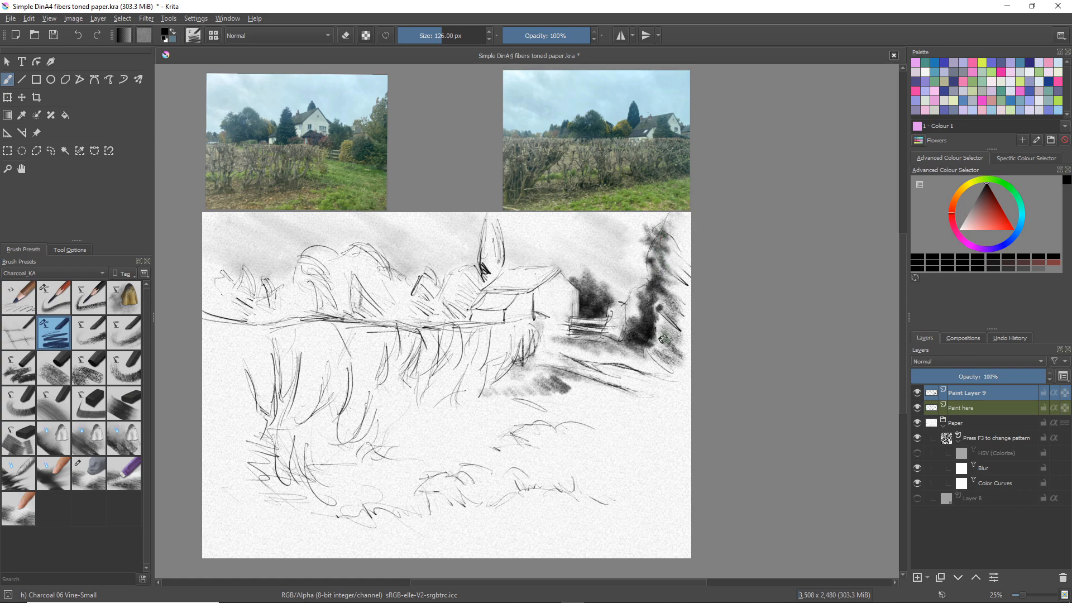
{"action": "mouse_move", "coordinate": [661, 333]}
{"action": "left_mouse_down"}
{"action": "mouse_move", "coordinate": [674, 351]}
{"action": "mouse_move", "coordinate": [651, 344]}
{"action": "mouse_move", "coordinate": [658, 361]}
{"action": "mouse_move", "coordinate": [647, 350]}
{"action": "mouse_move", "coordinate": [659, 366]}
{"action": "mouse_move", "coordinate": [648, 355]}
{"action": "mouse_move", "coordinate": [656, 342]}
{"action": "mouse_move", "coordinate": [674, 359]}
{"action": "mouse_move", "coordinate": [681, 343]}
{"action": "mouse_move", "coordinate": [658, 341]}
{"action": "left_mouse_up"}
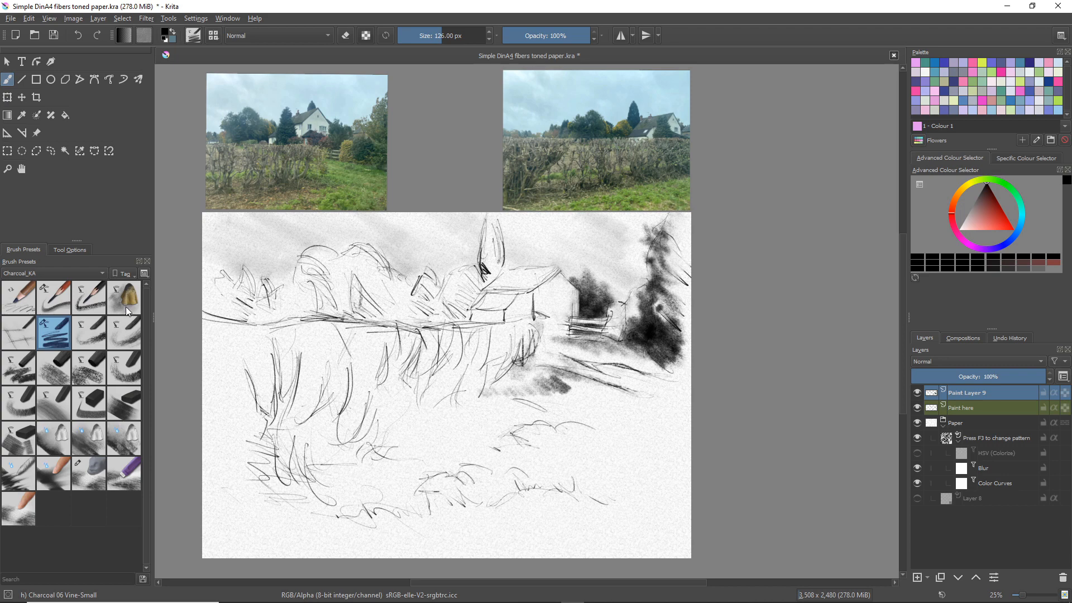
Erase small highlights and trunk shapes in the lower part of the large tree with Charcoal 23 Eraser-Soft, reducing it to 28 px
{"action": "left_click", "coordinate": [92, 465]}
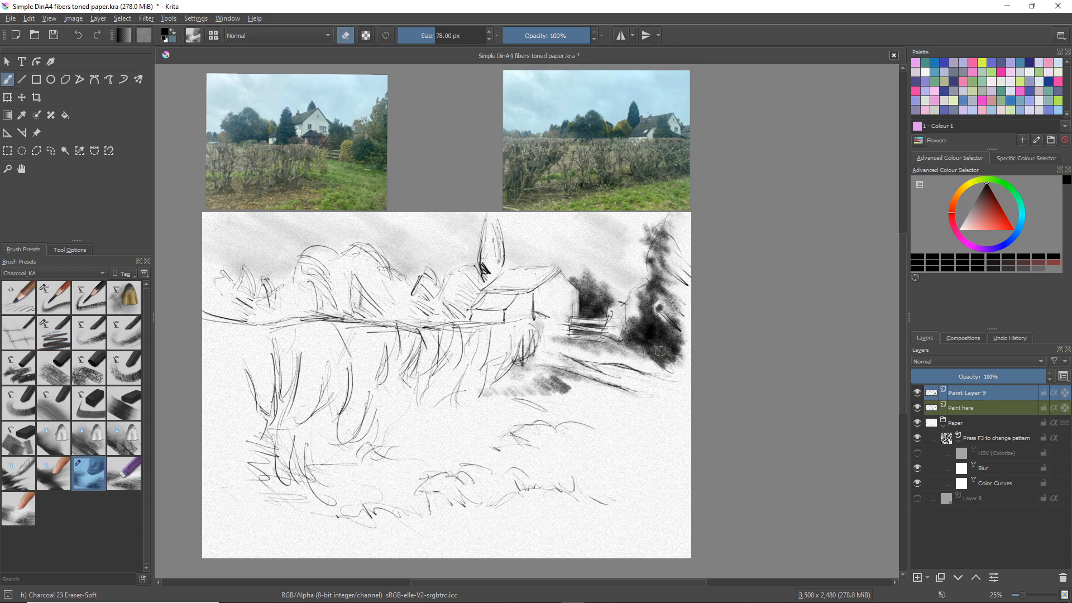
{"action": "key", "text": "bracketleft"}
{"action": "left_click_drag", "start_coordinate": [654, 367], "coordinate": [658, 372]}
{"action": "key", "text": "bracketleft"}
{"action": "key", "text": "bracketleft"}
{"action": "key", "text": "bracketleft"}
{"action": "key", "text": "bracketleft"}
{"action": "key", "text": "bracketleft"}
{"action": "left_click_drag", "start_coordinate": [660, 347], "coordinate": [668, 369]}
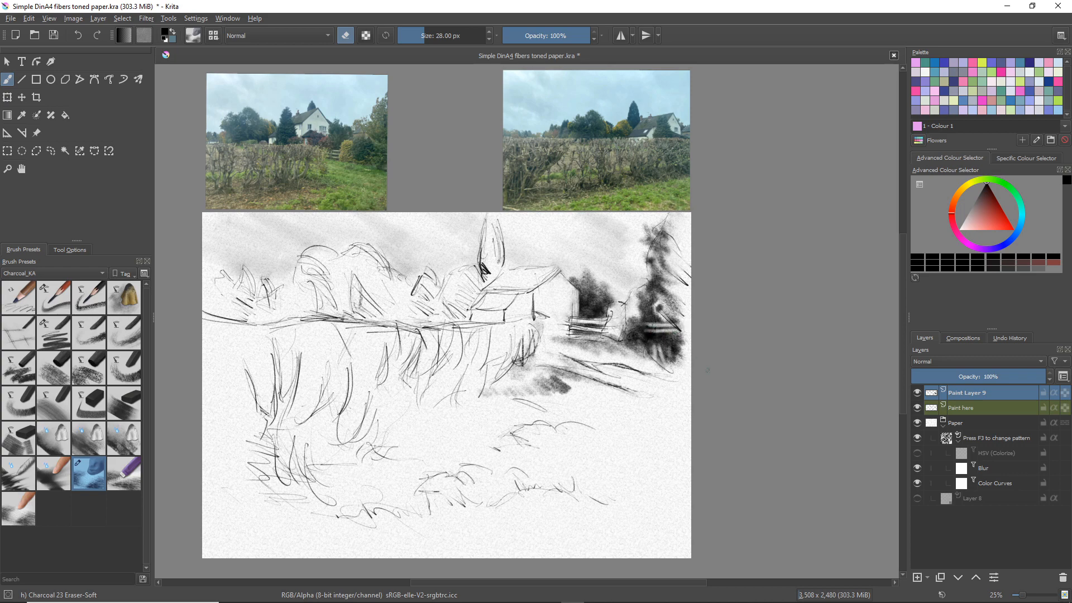
Fill in the large tree at the right edge with dense dark strokes using Charcoal 07 Willow-Thin at 80 px
{"action": "left_click", "coordinate": [54, 294]}
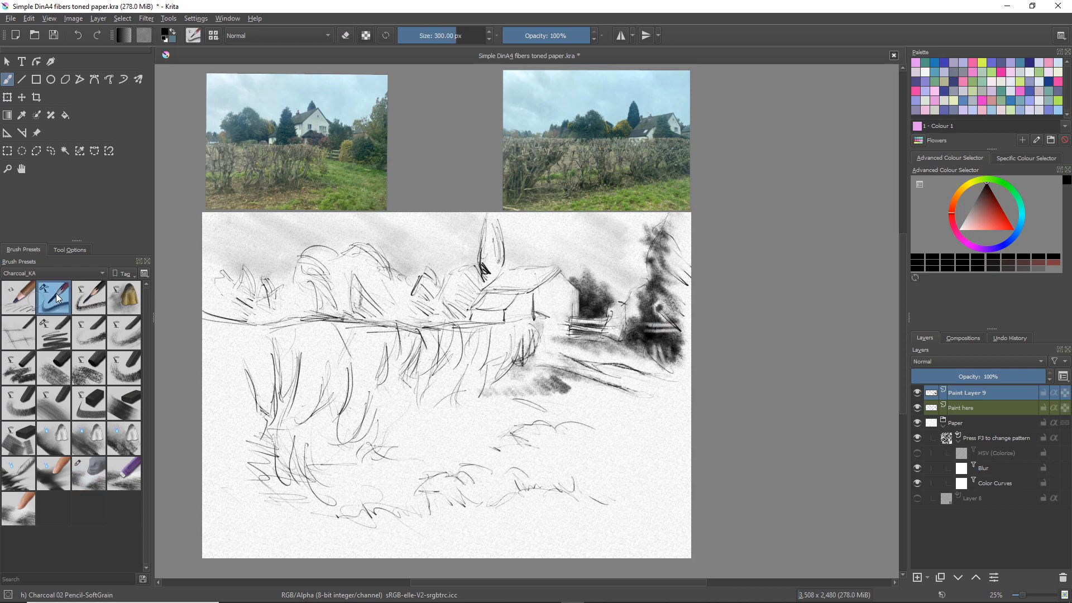
{"action": "left_click", "coordinate": [20, 306]}
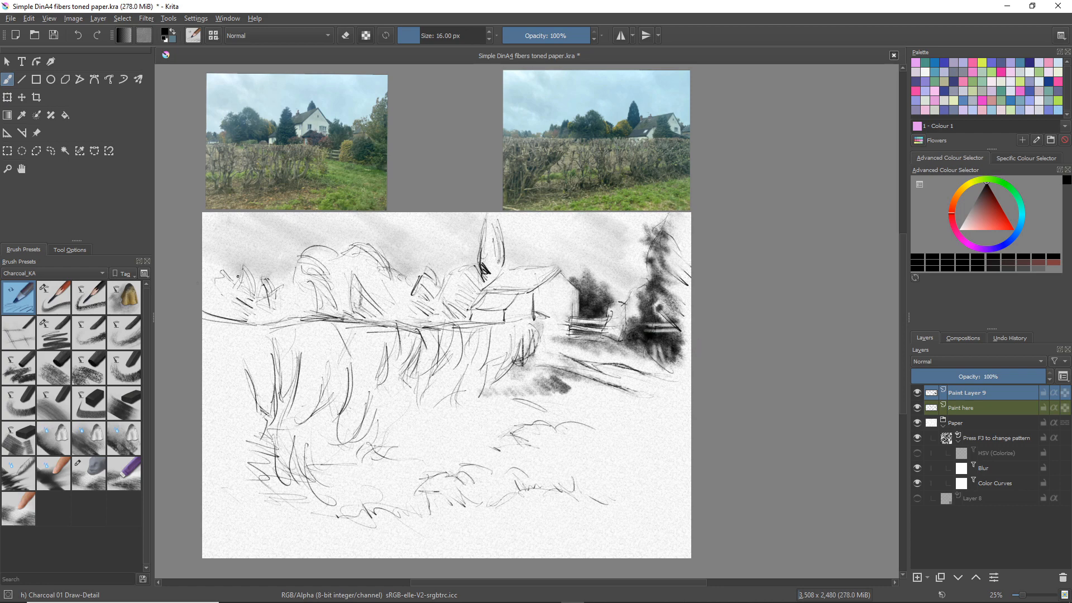
{"action": "left_click", "coordinate": [86, 327]}
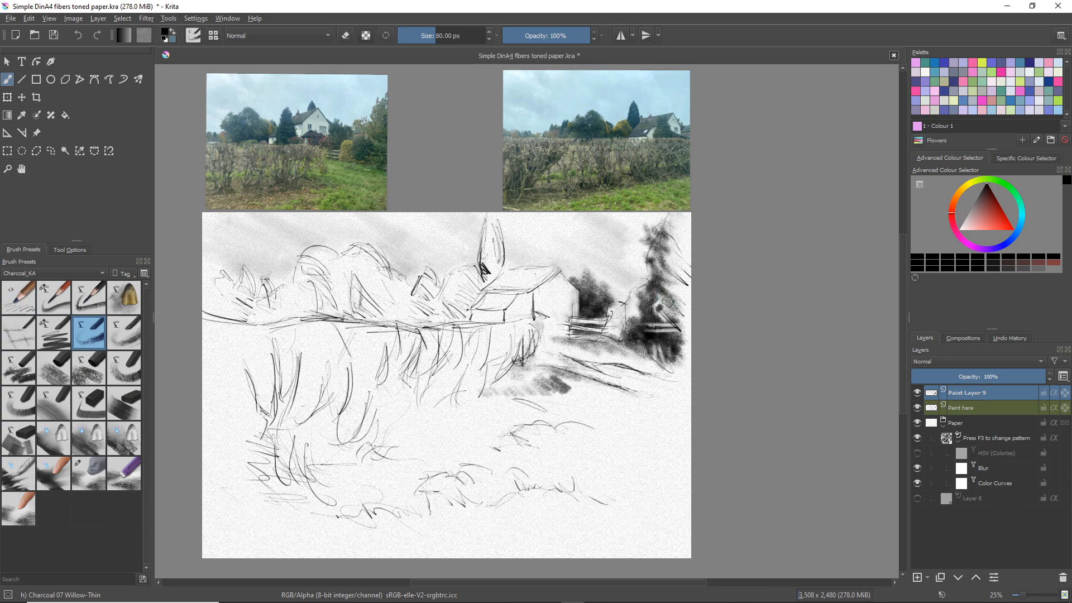
{"action": "mouse_move", "coordinate": [665, 308]}
{"action": "left_mouse_down"}
{"action": "mouse_move", "coordinate": [658, 280]}
{"action": "mouse_move", "coordinate": [699, 297]}
{"action": "mouse_move", "coordinate": [671, 267]}
{"action": "mouse_move", "coordinate": [698, 279]}
{"action": "mouse_move", "coordinate": [670, 254]}
{"action": "mouse_move", "coordinate": [697, 272]}
{"action": "mouse_move", "coordinate": [669, 264]}
{"action": "mouse_move", "coordinate": [703, 294]}
{"action": "mouse_move", "coordinate": [665, 281]}
{"action": "mouse_move", "coordinate": [704, 320]}
{"action": "mouse_move", "coordinate": [706, 333]}
{"action": "mouse_move", "coordinate": [687, 328]}
{"action": "mouse_move", "coordinate": [711, 350]}
{"action": "mouse_move", "coordinate": [673, 321]}
{"action": "mouse_move", "coordinate": [686, 341]}
{"action": "mouse_move", "coordinate": [658, 324]}
{"action": "mouse_move", "coordinate": [710, 370]}
{"action": "mouse_move", "coordinate": [677, 349]}
{"action": "mouse_move", "coordinate": [681, 365]}
{"action": "mouse_move", "coordinate": [690, 343]}
{"action": "left_mouse_up"}
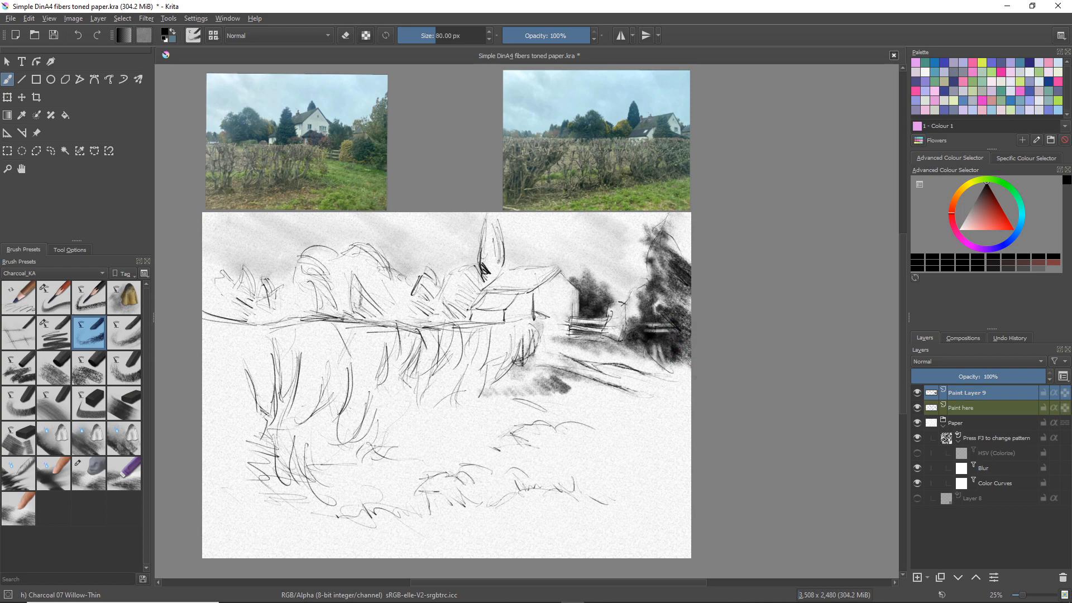
{"action": "mouse_move", "coordinate": [669, 246]}
{"action": "left_mouse_down"}
{"action": "mouse_move", "coordinate": [701, 253]}
{"action": "mouse_move", "coordinate": [668, 222]}
{"action": "mouse_move", "coordinate": [694, 226]}
{"action": "mouse_move", "coordinate": [668, 226]}
{"action": "mouse_move", "coordinate": [710, 274]}
{"action": "mouse_move", "coordinate": [680, 258]}
{"action": "mouse_move", "coordinate": [691, 292]}
{"action": "mouse_move", "coordinate": [660, 278]}
{"action": "mouse_move", "coordinate": [660, 254]}
{"action": "mouse_move", "coordinate": [673, 251]}
{"action": "mouse_move", "coordinate": [656, 233]}
{"action": "mouse_move", "coordinate": [682, 247]}
{"action": "mouse_move", "coordinate": [642, 215]}
{"action": "mouse_move", "coordinate": [658, 236]}
{"action": "mouse_move", "coordinate": [635, 234]}
{"action": "mouse_move", "coordinate": [654, 243]}
{"action": "mouse_move", "coordinate": [650, 260]}
{"action": "mouse_move", "coordinate": [675, 267]}
{"action": "mouse_move", "coordinate": [664, 248]}
{"action": "mouse_move", "coordinate": [681, 269]}
{"action": "mouse_move", "coordinate": [658, 269]}
{"action": "left_mouse_up"}
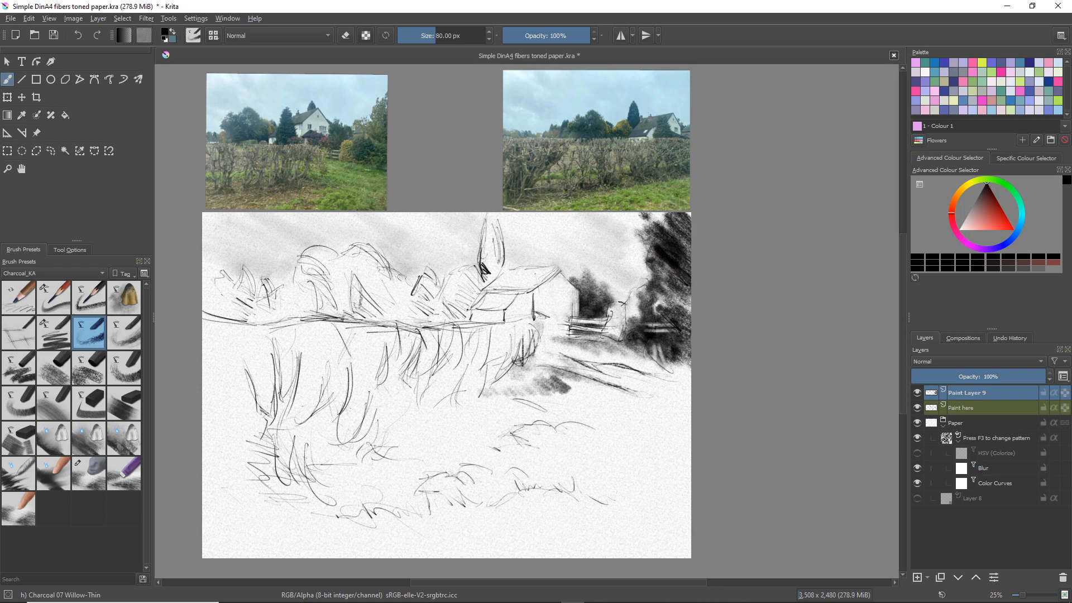
{"action": "mouse_move", "coordinate": [662, 305]}
{"action": "left_mouse_down"}
{"action": "mouse_move", "coordinate": [640, 277]}
{"action": "mouse_move", "coordinate": [654, 297]}
{"action": "mouse_move", "coordinate": [641, 289]}
{"action": "mouse_move", "coordinate": [688, 309]}
{"action": "mouse_move", "coordinate": [666, 289]}
{"action": "mouse_move", "coordinate": [691, 307]}
{"action": "left_mouse_up"}
{"action": "mouse_move", "coordinate": [664, 262]}
{"action": "left_mouse_down"}
{"action": "mouse_move", "coordinate": [640, 267]}
{"action": "mouse_move", "coordinate": [644, 281]}
{"action": "mouse_move", "coordinate": [627, 298]}
{"action": "left_mouse_up"}
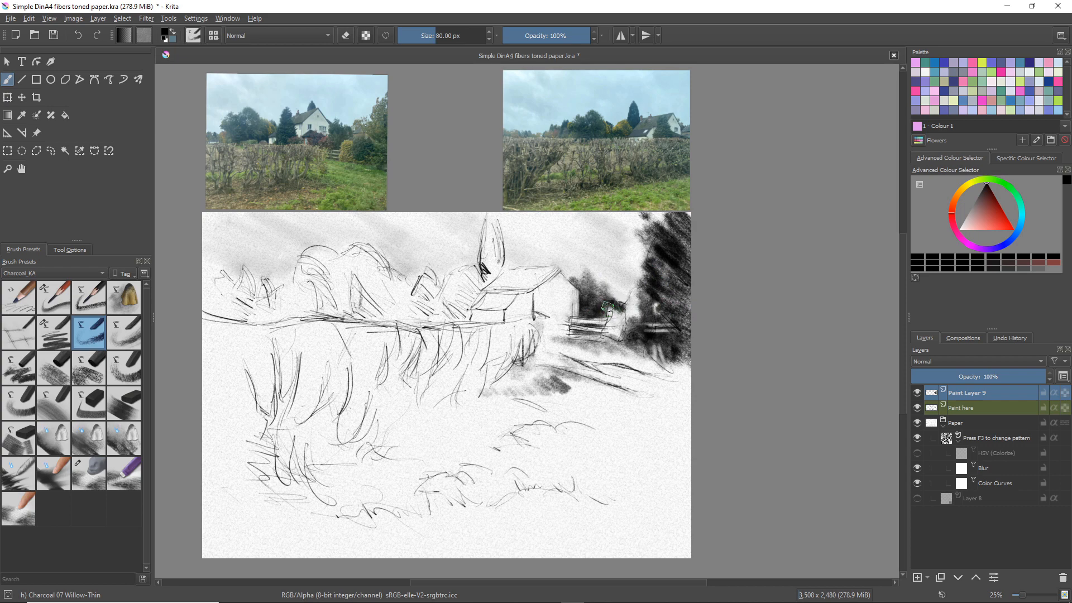
Darken the foliage behind the gate and shade the tall conifer and foliage along the roof with Willow-Thin at 80 px
{"action": "mouse_move", "coordinate": [607, 307]}
{"action": "left_mouse_down"}
{"action": "mouse_move", "coordinate": [619, 315]}
{"action": "mouse_move", "coordinate": [595, 306]}
{"action": "left_mouse_up"}
{"action": "mouse_move", "coordinate": [489, 226]}
{"action": "left_mouse_down"}
{"action": "mouse_move", "coordinate": [500, 273]}
{"action": "mouse_move", "coordinate": [490, 280]}
{"action": "mouse_move", "coordinate": [501, 265]}
{"action": "mouse_move", "coordinate": [491, 263]}
{"action": "mouse_move", "coordinate": [487, 278]}
{"action": "mouse_move", "coordinate": [498, 261]}
{"action": "mouse_move", "coordinate": [480, 284]}
{"action": "mouse_move", "coordinate": [486, 253]}
{"action": "left_mouse_up"}
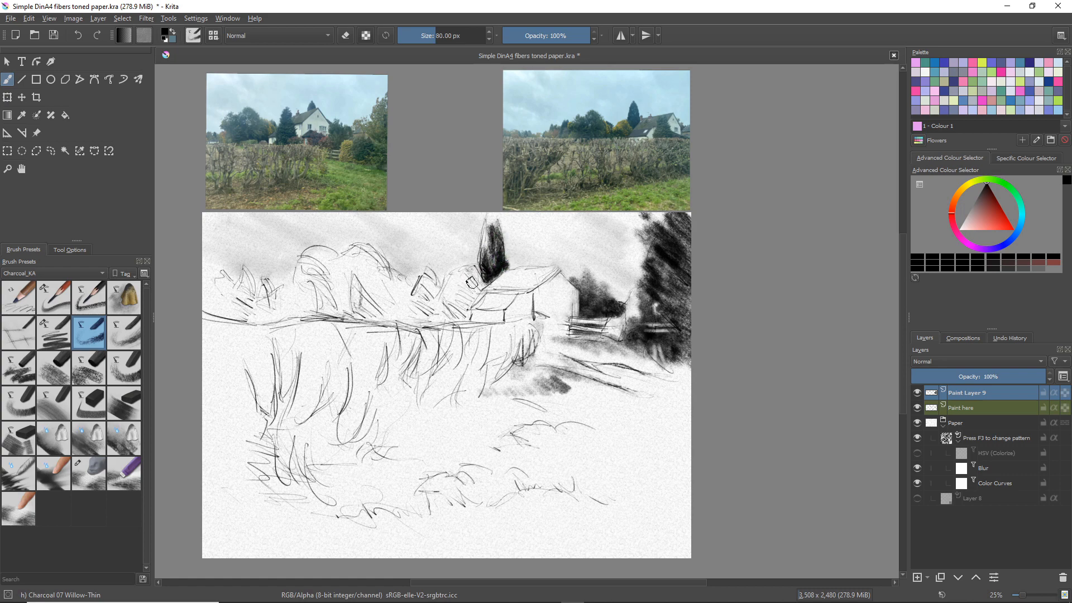
{"action": "left_click_drag", "start_coordinate": [479, 274], "coordinate": [466, 286]}
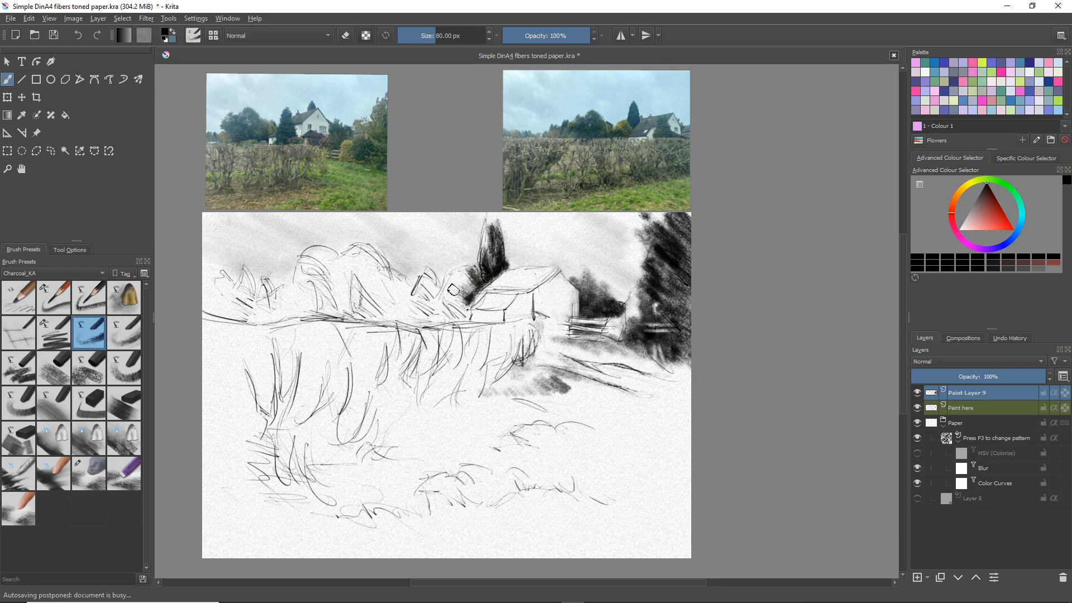
Shade the rounded background trees left of the house darkly with Charcoal 08 Willow-Soft at 80 px
{"action": "left_click", "coordinate": [122, 333]}
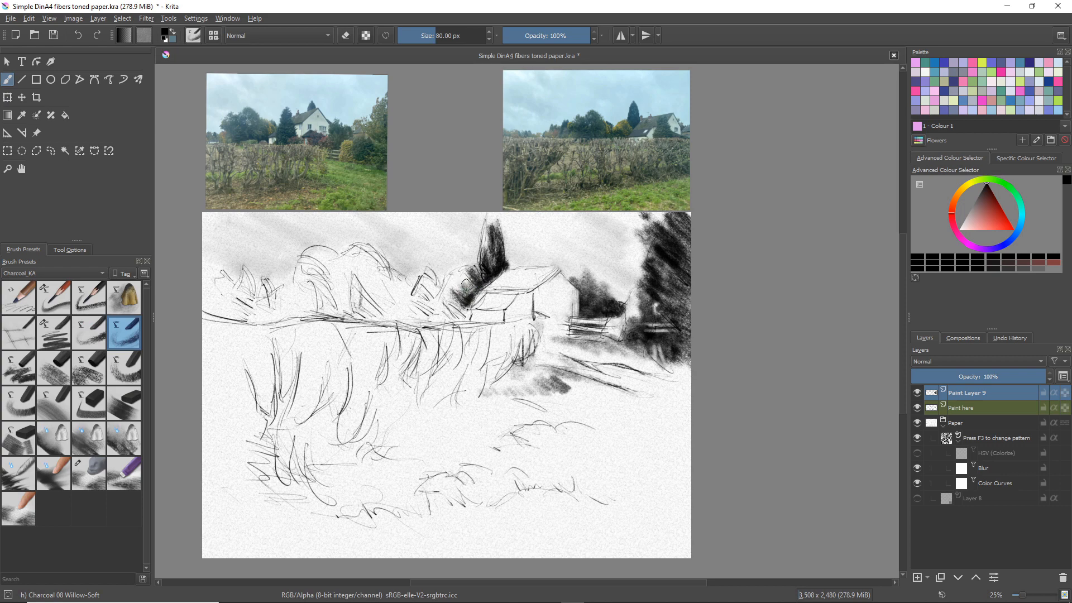
{"action": "mouse_move", "coordinate": [468, 296]}
{"action": "left_mouse_down"}
{"action": "mouse_move", "coordinate": [442, 304]}
{"action": "mouse_move", "coordinate": [452, 314]}
{"action": "mouse_move", "coordinate": [439, 316]}
{"action": "mouse_move", "coordinate": [463, 310]}
{"action": "mouse_move", "coordinate": [468, 321]}
{"action": "mouse_move", "coordinate": [448, 327]}
{"action": "mouse_move", "coordinate": [435, 314]}
{"action": "mouse_move", "coordinate": [426, 294]}
{"action": "mouse_move", "coordinate": [432, 307]}
{"action": "mouse_move", "coordinate": [427, 293]}
{"action": "mouse_move", "coordinate": [442, 295]}
{"action": "mouse_move", "coordinate": [431, 282]}
{"action": "mouse_move", "coordinate": [433, 312]}
{"action": "mouse_move", "coordinate": [411, 307]}
{"action": "mouse_move", "coordinate": [429, 323]}
{"action": "mouse_move", "coordinate": [406, 318]}
{"action": "mouse_move", "coordinate": [418, 306]}
{"action": "mouse_move", "coordinate": [447, 318]}
{"action": "mouse_move", "coordinate": [396, 322]}
{"action": "left_mouse_up"}
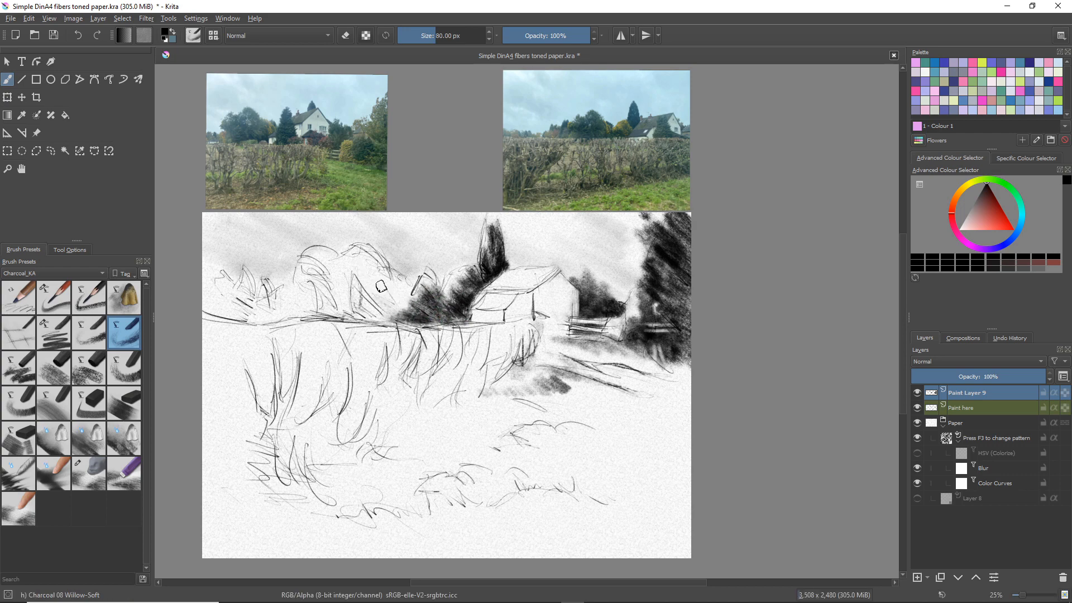
{"action": "mouse_move", "coordinate": [389, 277]}
{"action": "left_mouse_down"}
{"action": "mouse_move", "coordinate": [406, 307]}
{"action": "mouse_move", "coordinate": [377, 315]}
{"action": "left_mouse_up"}
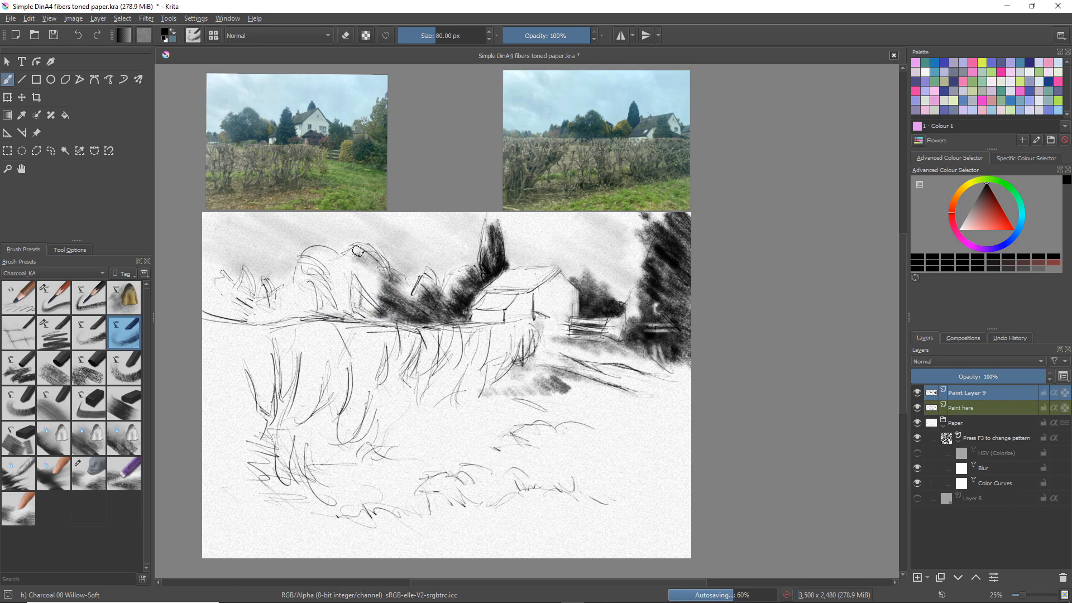
{"action": "mouse_move", "coordinate": [357, 251]}
{"action": "left_mouse_down"}
{"action": "mouse_move", "coordinate": [372, 277]}
{"action": "mouse_move", "coordinate": [352, 251]}
{"action": "mouse_move", "coordinate": [367, 248]}
{"action": "mouse_move", "coordinate": [343, 261]}
{"action": "mouse_move", "coordinate": [373, 251]}
{"action": "mouse_move", "coordinate": [382, 268]}
{"action": "mouse_move", "coordinate": [355, 267]}
{"action": "mouse_move", "coordinate": [382, 291]}
{"action": "mouse_move", "coordinate": [358, 280]}
{"action": "mouse_move", "coordinate": [370, 299]}
{"action": "mouse_move", "coordinate": [351, 284]}
{"action": "mouse_move", "coordinate": [371, 306]}
{"action": "mouse_move", "coordinate": [330, 274]}
{"action": "mouse_move", "coordinate": [361, 308]}
{"action": "left_mouse_up"}
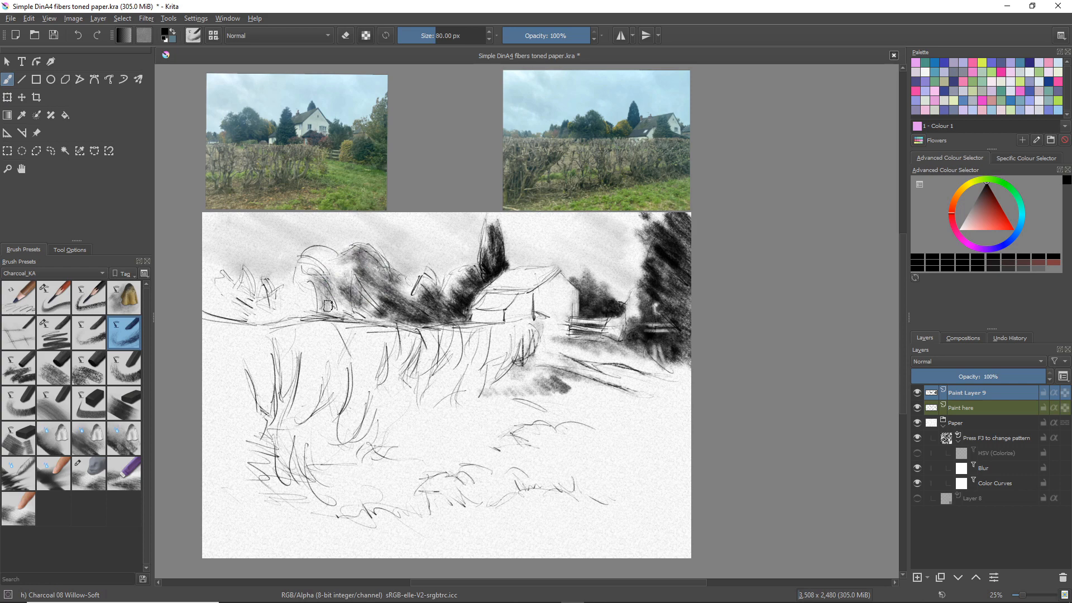
{"action": "mouse_move", "coordinate": [365, 310]}
{"action": "left_mouse_down"}
{"action": "mouse_move", "coordinate": [351, 283]}
{"action": "mouse_move", "coordinate": [381, 309]}
{"action": "mouse_move", "coordinate": [326, 309]}
{"action": "mouse_move", "coordinate": [362, 313]}
{"action": "mouse_move", "coordinate": [359, 303]}
{"action": "mouse_move", "coordinate": [406, 320]}
{"action": "mouse_move", "coordinate": [350, 310]}
{"action": "left_mouse_up"}
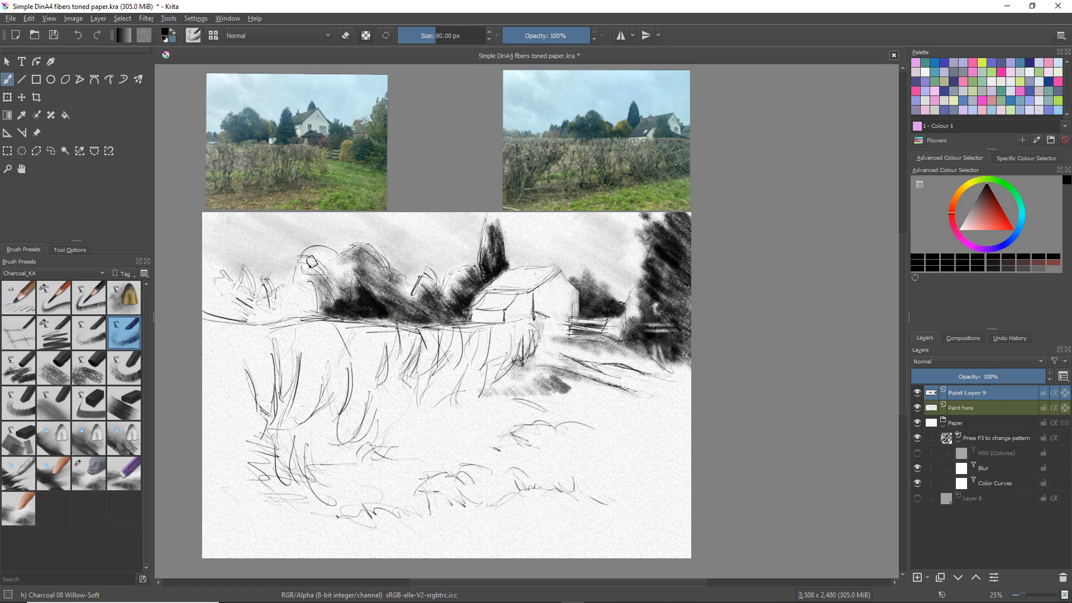
{"action": "mouse_move", "coordinate": [324, 254]}
{"action": "left_mouse_down"}
{"action": "mouse_move", "coordinate": [308, 257]}
{"action": "mouse_move", "coordinate": [331, 263]}
{"action": "mouse_move", "coordinate": [326, 300]}
{"action": "left_mouse_up"}
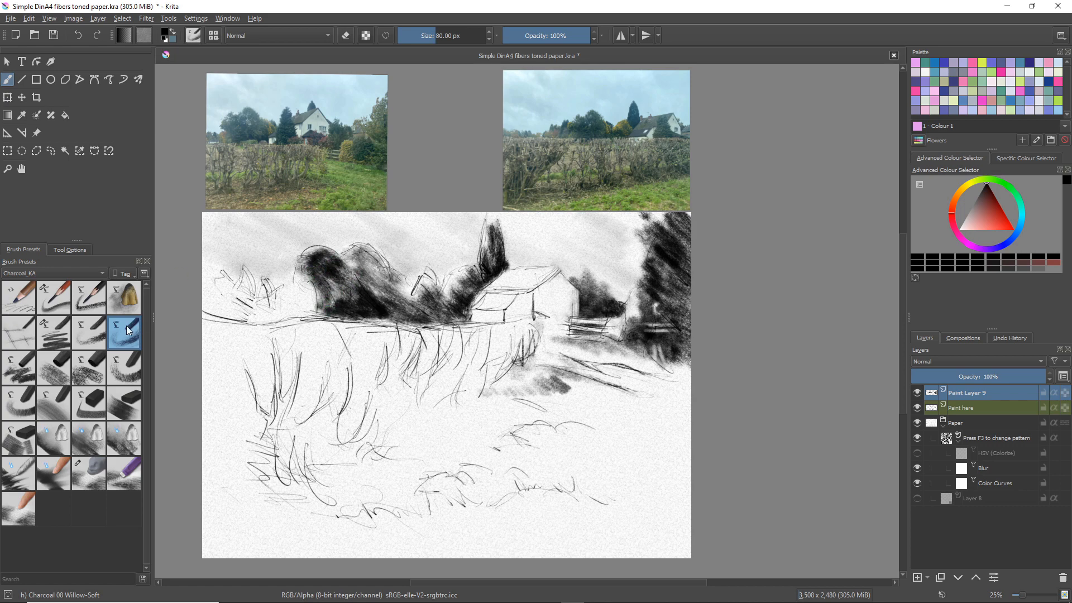
Shade the low bushes left of the rounded trees with Charcoal 09 Willow-Thick at 280 px
{"action": "left_click", "coordinate": [94, 297]}
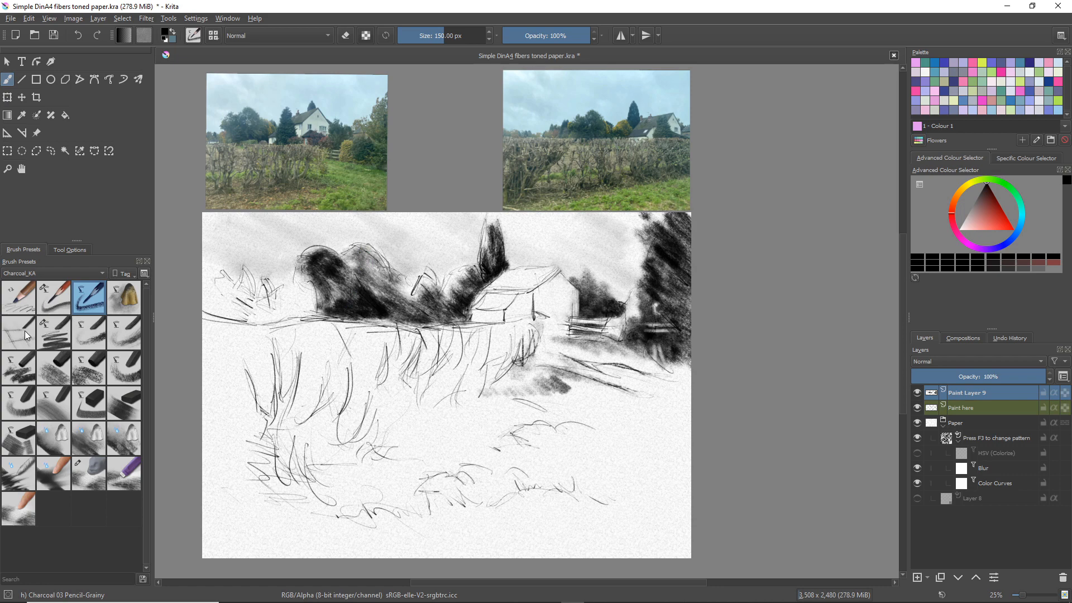
{"action": "left_click", "coordinate": [125, 333]}
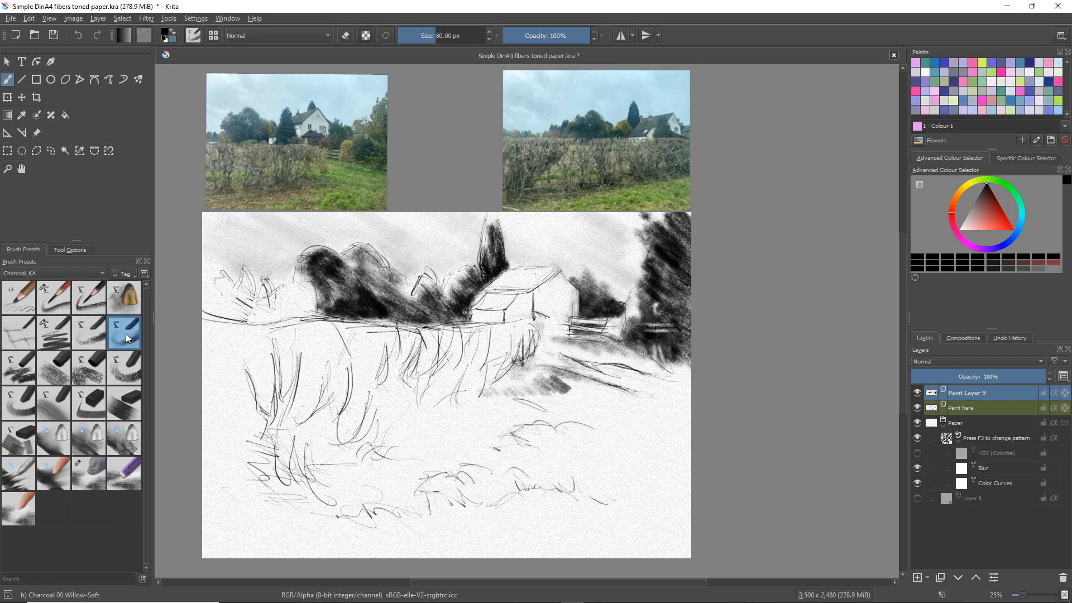
{"action": "left_click", "coordinate": [26, 367]}
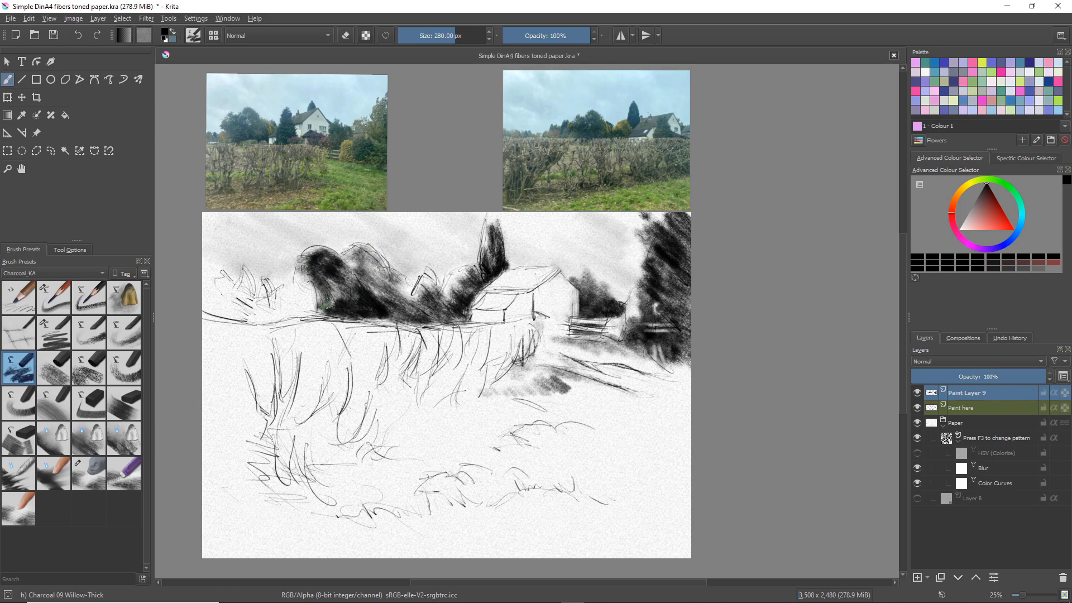
{"action": "mouse_move", "coordinate": [326, 304]}
{"action": "left_mouse_down"}
{"action": "mouse_move", "coordinate": [313, 275]}
{"action": "mouse_move", "coordinate": [313, 309]}
{"action": "mouse_move", "coordinate": [295, 294]}
{"action": "mouse_move", "coordinate": [285, 303]}
{"action": "mouse_move", "coordinate": [316, 305]}
{"action": "mouse_move", "coordinate": [308, 297]}
{"action": "mouse_move", "coordinate": [299, 312]}
{"action": "mouse_move", "coordinate": [264, 296]}
{"action": "mouse_move", "coordinate": [284, 312]}
{"action": "mouse_move", "coordinate": [259, 317]}
{"action": "mouse_move", "coordinate": [285, 314]}
{"action": "left_mouse_up"}
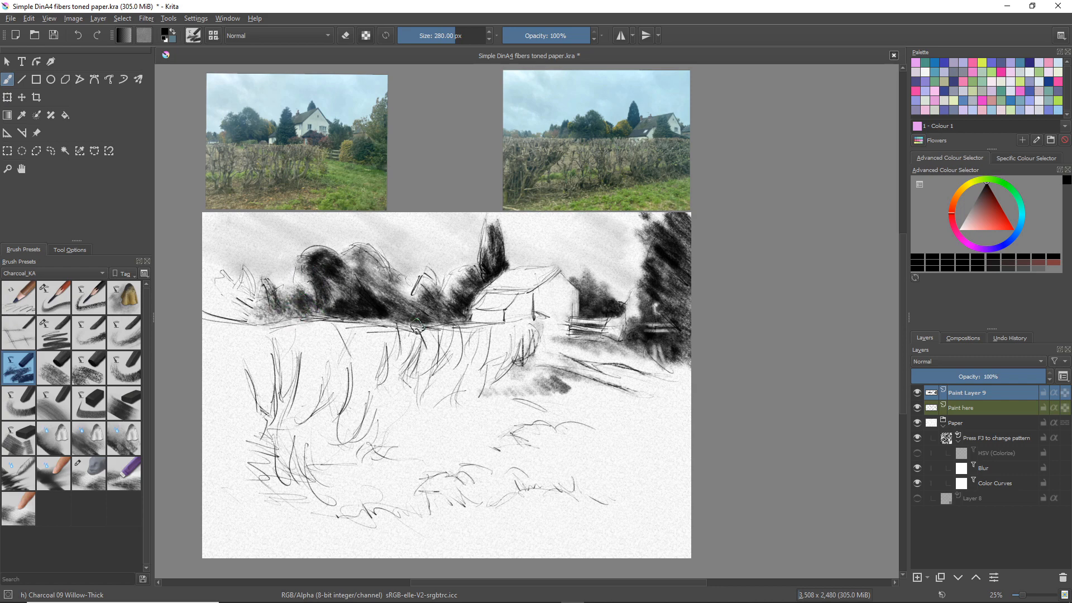
Shade the grass bank along the foot of the hedge, from below the gate towards the lower left, with Willow-Thick
{"action": "mouse_move", "coordinate": [484, 408]}
{"action": "left_mouse_down"}
{"action": "mouse_move", "coordinate": [572, 416]}
{"action": "mouse_move", "coordinate": [563, 389]}
{"action": "mouse_move", "coordinate": [668, 430]}
{"action": "mouse_move", "coordinate": [589, 394]}
{"action": "mouse_move", "coordinate": [606, 419]}
{"action": "mouse_move", "coordinate": [575, 410]}
{"action": "mouse_move", "coordinate": [543, 388]}
{"action": "mouse_move", "coordinate": [612, 417]}
{"action": "mouse_move", "coordinate": [554, 375]}
{"action": "mouse_move", "coordinate": [669, 407]}
{"action": "mouse_move", "coordinate": [573, 376]}
{"action": "mouse_move", "coordinate": [592, 402]}
{"action": "left_mouse_up"}
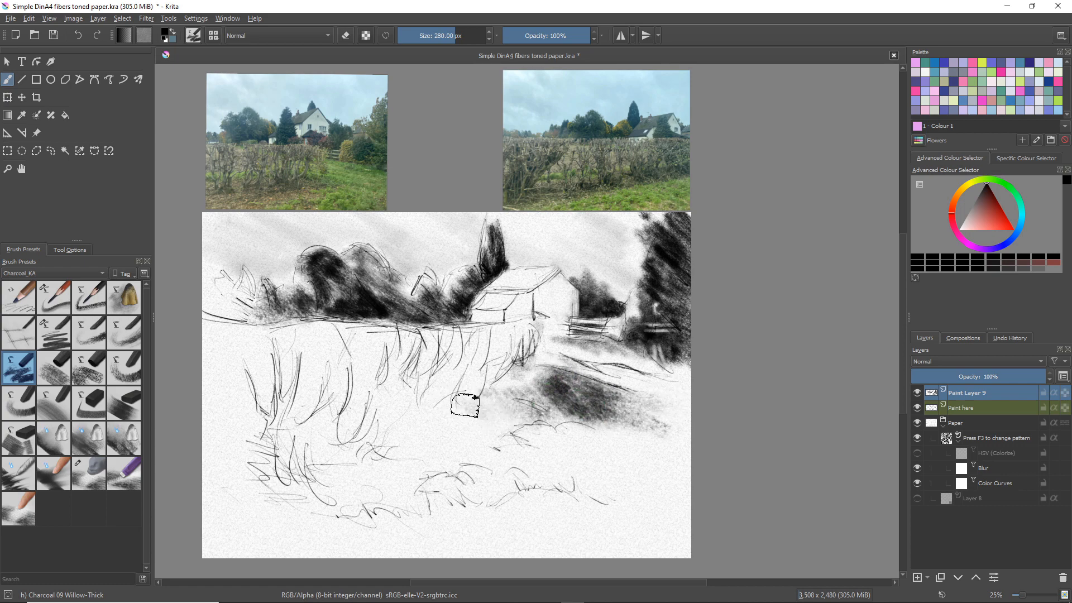
{"action": "mouse_move", "coordinate": [450, 401]}
{"action": "left_mouse_down"}
{"action": "mouse_move", "coordinate": [397, 409]}
{"action": "mouse_move", "coordinate": [392, 420]}
{"action": "mouse_move", "coordinate": [427, 448]}
{"action": "mouse_move", "coordinate": [416, 455]}
{"action": "mouse_move", "coordinate": [364, 438]}
{"action": "mouse_move", "coordinate": [395, 432]}
{"action": "mouse_move", "coordinate": [460, 451]}
{"action": "mouse_move", "coordinate": [472, 428]}
{"action": "left_mouse_up"}
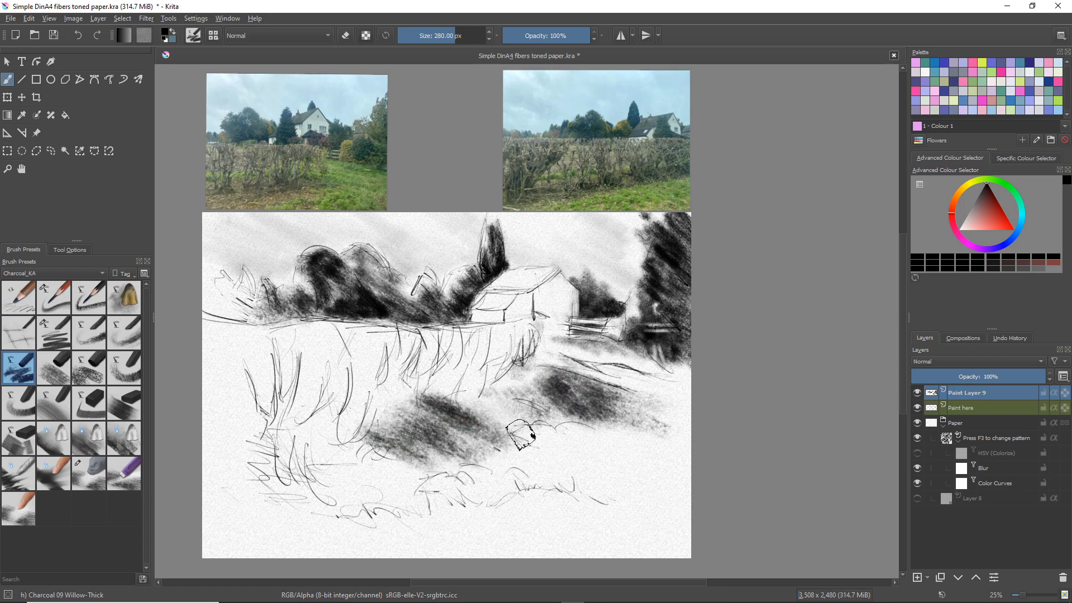
{"action": "mouse_move", "coordinate": [343, 451]}
{"action": "left_mouse_down"}
{"action": "mouse_move", "coordinate": [384, 479]}
{"action": "mouse_move", "coordinate": [332, 462]}
{"action": "mouse_move", "coordinate": [354, 485]}
{"action": "mouse_move", "coordinate": [316, 492]}
{"action": "left_mouse_up"}
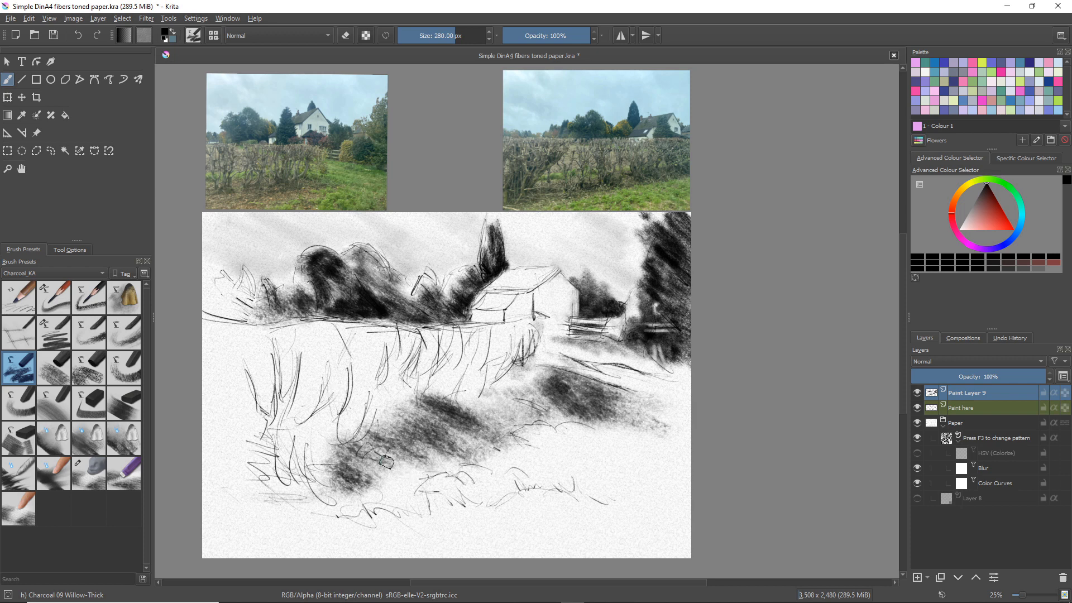
{"action": "mouse_move", "coordinate": [386, 462]}
{"action": "left_mouse_down"}
{"action": "mouse_move", "coordinate": [382, 471]}
{"action": "mouse_move", "coordinate": [423, 478]}
{"action": "mouse_move", "coordinate": [430, 495]}
{"action": "mouse_move", "coordinate": [389, 489]}
{"action": "mouse_move", "coordinate": [431, 510]}
{"action": "mouse_move", "coordinate": [363, 496]}
{"action": "mouse_move", "coordinate": [352, 480]}
{"action": "mouse_move", "coordinate": [402, 487]}
{"action": "mouse_move", "coordinate": [341, 474]}
{"action": "mouse_move", "coordinate": [312, 515]}
{"action": "left_mouse_up"}
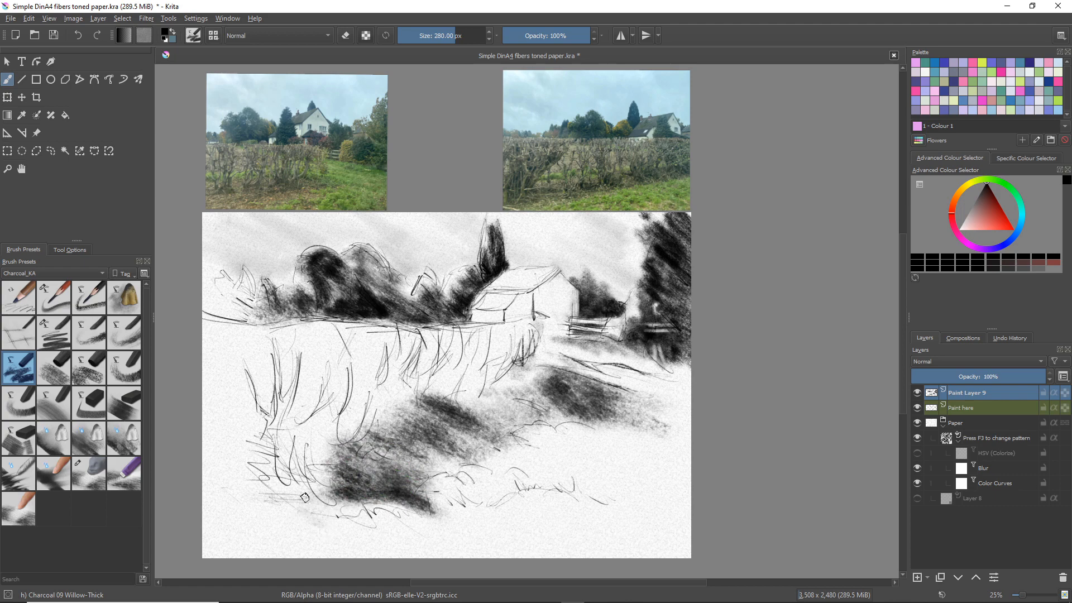
Shade the lower-left foreground with broad Willow-Thick strokes and darken the base of the background tree row above the hedge
{"action": "mouse_move", "coordinate": [311, 454]}
{"action": "left_mouse_down"}
{"action": "mouse_move", "coordinate": [256, 472]}
{"action": "mouse_move", "coordinate": [332, 519]}
{"action": "mouse_move", "coordinate": [216, 498]}
{"action": "mouse_move", "coordinate": [319, 541]}
{"action": "mouse_move", "coordinate": [209, 523]}
{"action": "mouse_move", "coordinate": [262, 556]}
{"action": "left_mouse_up"}
{"action": "mouse_move", "coordinate": [289, 479]}
{"action": "left_mouse_down"}
{"action": "mouse_move", "coordinate": [249, 446]}
{"action": "mouse_move", "coordinate": [369, 472]}
{"action": "mouse_move", "coordinate": [356, 445]}
{"action": "mouse_move", "coordinate": [293, 419]}
{"action": "mouse_move", "coordinate": [299, 433]}
{"action": "mouse_move", "coordinate": [402, 438]}
{"action": "left_mouse_up"}
{"action": "mouse_move", "coordinate": [364, 514]}
{"action": "left_mouse_down"}
{"action": "mouse_move", "coordinate": [366, 503]}
{"action": "mouse_move", "coordinate": [420, 509]}
{"action": "left_mouse_up"}
{"action": "mouse_move", "coordinate": [358, 521]}
{"action": "left_mouse_down"}
{"action": "mouse_move", "coordinate": [325, 509]}
{"action": "mouse_move", "coordinate": [446, 567]}
{"action": "mouse_move", "coordinate": [327, 521]}
{"action": "mouse_move", "coordinate": [435, 558]}
{"action": "mouse_move", "coordinate": [293, 527]}
{"action": "mouse_move", "coordinate": [392, 551]}
{"action": "mouse_move", "coordinate": [284, 534]}
{"action": "left_mouse_up"}
{"action": "left_click_drag", "start_coordinate": [364, 571], "coordinate": [267, 543]}
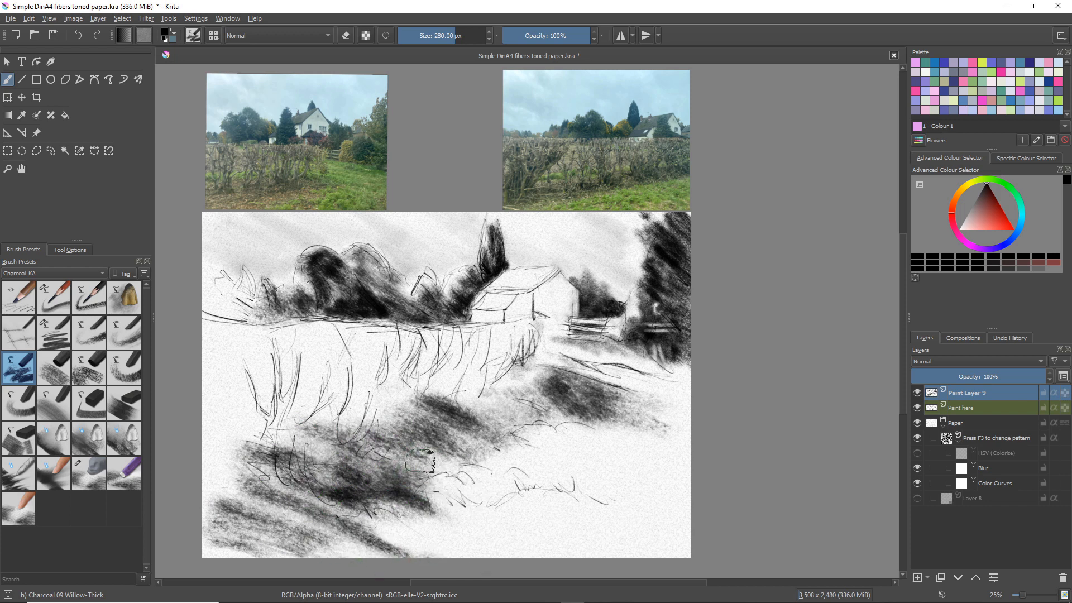
{"action": "mouse_move", "coordinate": [457, 469]}
{"action": "left_mouse_down"}
{"action": "mouse_move", "coordinate": [442, 497]}
{"action": "mouse_move", "coordinate": [514, 499]}
{"action": "left_mouse_up"}
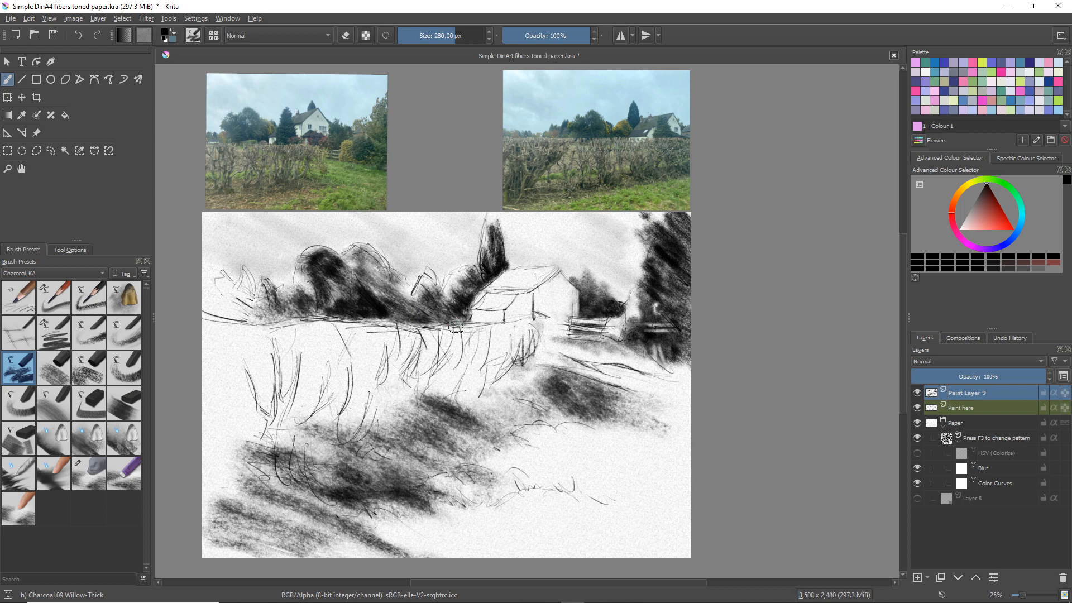
{"action": "mouse_move", "coordinate": [430, 323]}
{"action": "left_mouse_down"}
{"action": "mouse_move", "coordinate": [237, 322]}
{"action": "mouse_move", "coordinate": [215, 303]}
{"action": "left_mouse_up"}
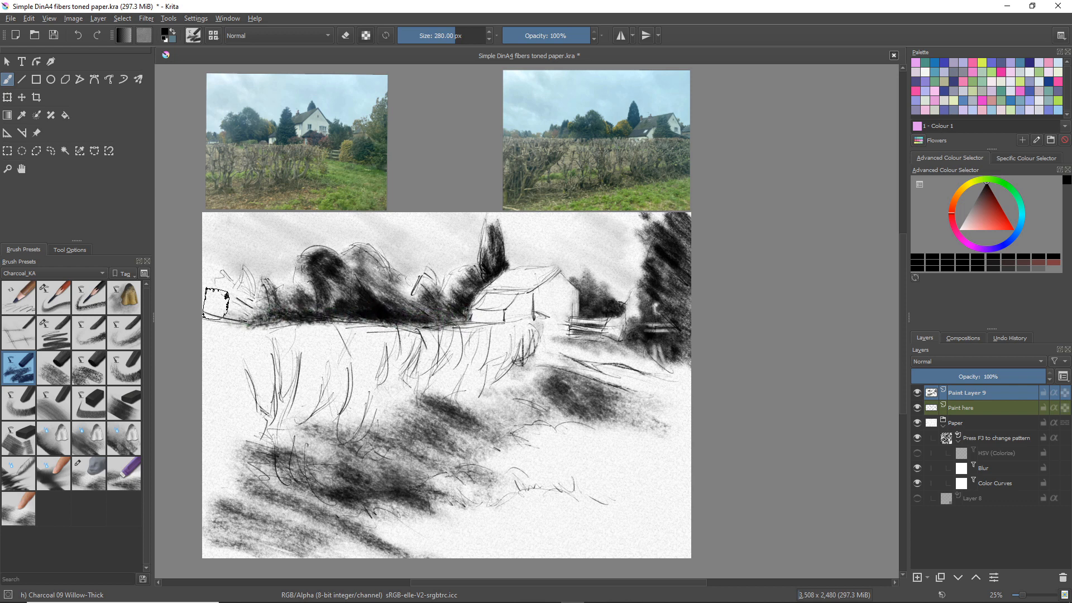
Add grainy tone across the foreground grass, upper-left sky and hedge with Charcoal 10 Willow BlockGrainy at 250 px
{"action": "left_click", "coordinate": [58, 374]}
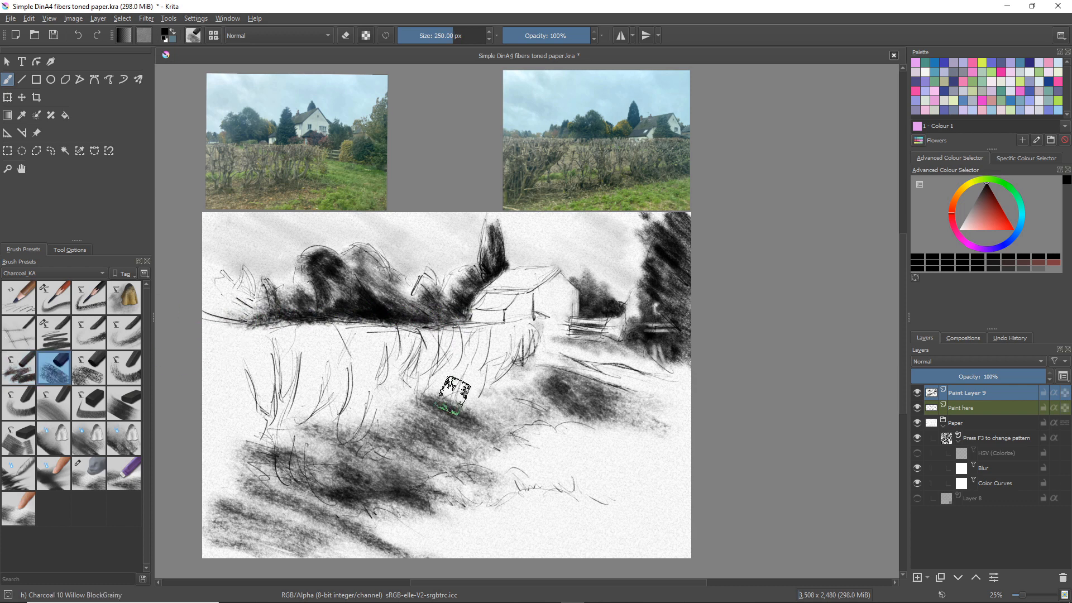
{"action": "mouse_move", "coordinate": [455, 395]}
{"action": "left_mouse_down"}
{"action": "mouse_move", "coordinate": [624, 446]}
{"action": "mouse_move", "coordinate": [644, 455]}
{"action": "mouse_move", "coordinate": [630, 462]}
{"action": "mouse_move", "coordinate": [650, 477]}
{"action": "mouse_move", "coordinate": [681, 467]}
{"action": "mouse_move", "coordinate": [608, 454]}
{"action": "mouse_move", "coordinate": [611, 470]}
{"action": "mouse_move", "coordinate": [581, 463]}
{"action": "mouse_move", "coordinate": [641, 502]}
{"action": "mouse_move", "coordinate": [606, 496]}
{"action": "mouse_move", "coordinate": [627, 506]}
{"action": "mouse_move", "coordinate": [486, 482]}
{"action": "mouse_move", "coordinate": [601, 542]}
{"action": "mouse_move", "coordinate": [553, 520]}
{"action": "mouse_move", "coordinate": [572, 541]}
{"action": "mouse_move", "coordinate": [532, 537]}
{"action": "mouse_move", "coordinate": [457, 504]}
{"action": "mouse_move", "coordinate": [547, 495]}
{"action": "mouse_move", "coordinate": [684, 520]}
{"action": "mouse_move", "coordinate": [540, 476]}
{"action": "mouse_move", "coordinate": [562, 450]}
{"action": "mouse_move", "coordinate": [490, 443]}
{"action": "mouse_move", "coordinate": [567, 490]}
{"action": "mouse_move", "coordinate": [451, 508]}
{"action": "mouse_move", "coordinate": [530, 553]}
{"action": "mouse_move", "coordinate": [561, 551]}
{"action": "mouse_move", "coordinate": [380, 506]}
{"action": "mouse_move", "coordinate": [407, 514]}
{"action": "mouse_move", "coordinate": [412, 522]}
{"action": "mouse_move", "coordinate": [401, 525]}
{"action": "mouse_move", "coordinate": [327, 450]}
{"action": "left_mouse_up"}
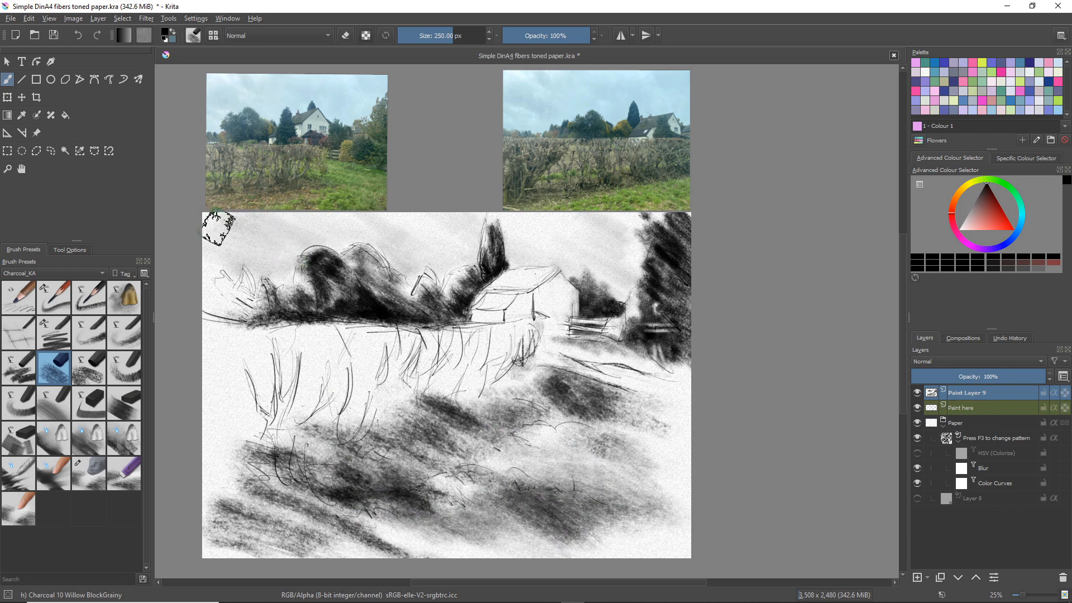
{"action": "mouse_move", "coordinate": [218, 228]}
{"action": "left_mouse_down"}
{"action": "mouse_move", "coordinate": [267, 258]}
{"action": "mouse_move", "coordinate": [242, 230]}
{"action": "mouse_move", "coordinate": [279, 227]}
{"action": "mouse_move", "coordinate": [318, 235]}
{"action": "left_mouse_up"}
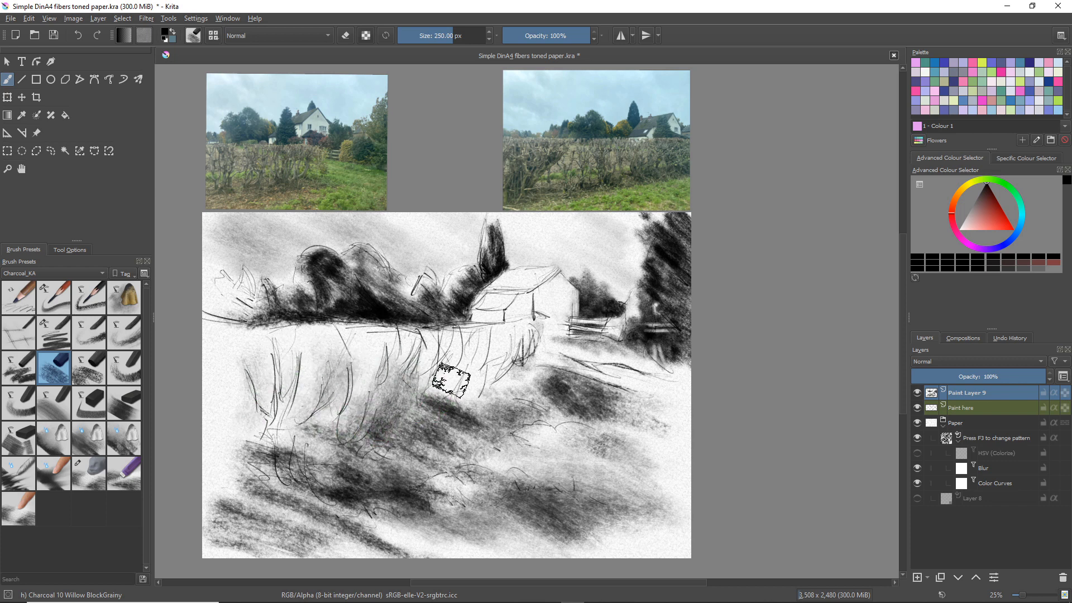
{"action": "mouse_move", "coordinate": [451, 380]}
{"action": "left_mouse_down"}
{"action": "mouse_move", "coordinate": [452, 355]}
{"action": "mouse_move", "coordinate": [448, 375]}
{"action": "mouse_move", "coordinate": [467, 353]}
{"action": "mouse_move", "coordinate": [432, 414]}
{"action": "mouse_move", "coordinate": [470, 371]}
{"action": "left_mouse_up"}
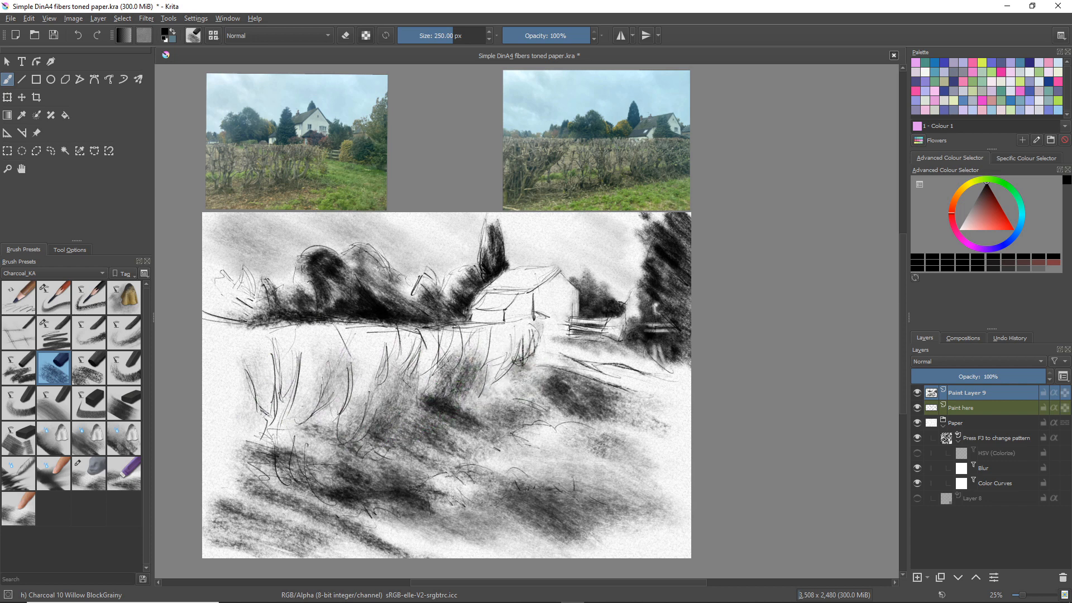
{"action": "mouse_move", "coordinate": [302, 341]}
{"action": "left_mouse_down"}
{"action": "mouse_move", "coordinate": [296, 398]}
{"action": "mouse_move", "coordinate": [315, 374]}
{"action": "mouse_move", "coordinate": [287, 423]}
{"action": "mouse_move", "coordinate": [265, 436]}
{"action": "mouse_move", "coordinate": [269, 380]}
{"action": "mouse_move", "coordinate": [257, 433]}
{"action": "mouse_move", "coordinate": [249, 407]}
{"action": "mouse_move", "coordinate": [250, 467]}
{"action": "mouse_move", "coordinate": [280, 425]}
{"action": "mouse_move", "coordinate": [259, 480]}
{"action": "mouse_move", "coordinate": [285, 489]}
{"action": "mouse_move", "coordinate": [290, 432]}
{"action": "mouse_move", "coordinate": [314, 429]}
{"action": "mouse_move", "coordinate": [277, 469]}
{"action": "left_mouse_up"}
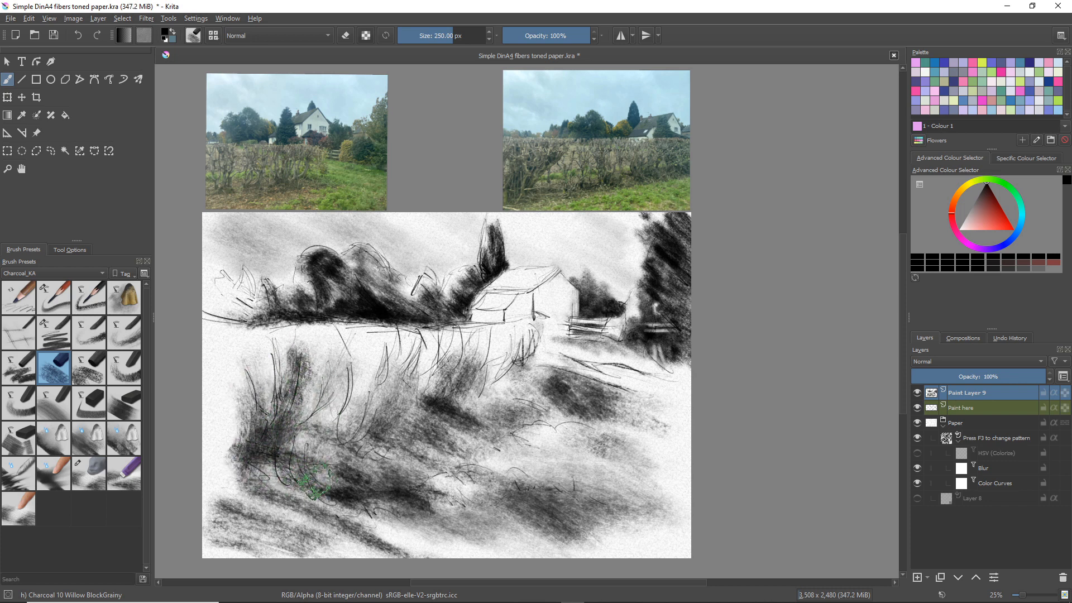
Add rough texture to the left part of the hedge and the foreground grass with Charcoal 11 Willow RoughGrain at 300 px
{"action": "left_click", "coordinate": [99, 384]}
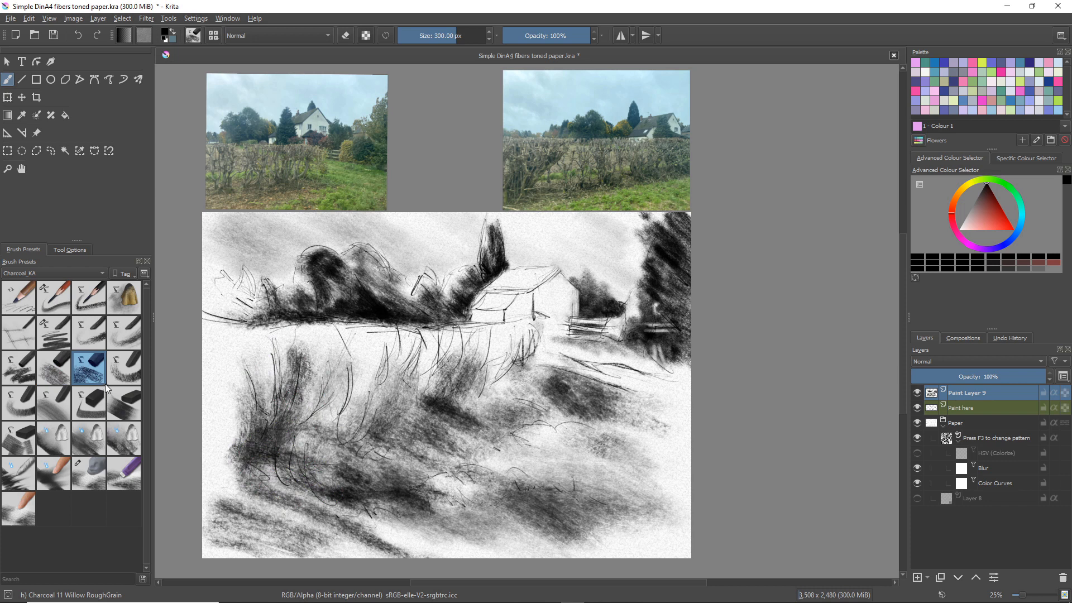
{"action": "mouse_move", "coordinate": [255, 364]}
{"action": "left_mouse_down"}
{"action": "mouse_move", "coordinate": [252, 404]}
{"action": "mouse_move", "coordinate": [264, 427]}
{"action": "mouse_move", "coordinate": [254, 404]}
{"action": "mouse_move", "coordinate": [237, 458]}
{"action": "mouse_move", "coordinate": [221, 471]}
{"action": "mouse_move", "coordinate": [227, 437]}
{"action": "mouse_move", "coordinate": [213, 474]}
{"action": "left_mouse_up"}
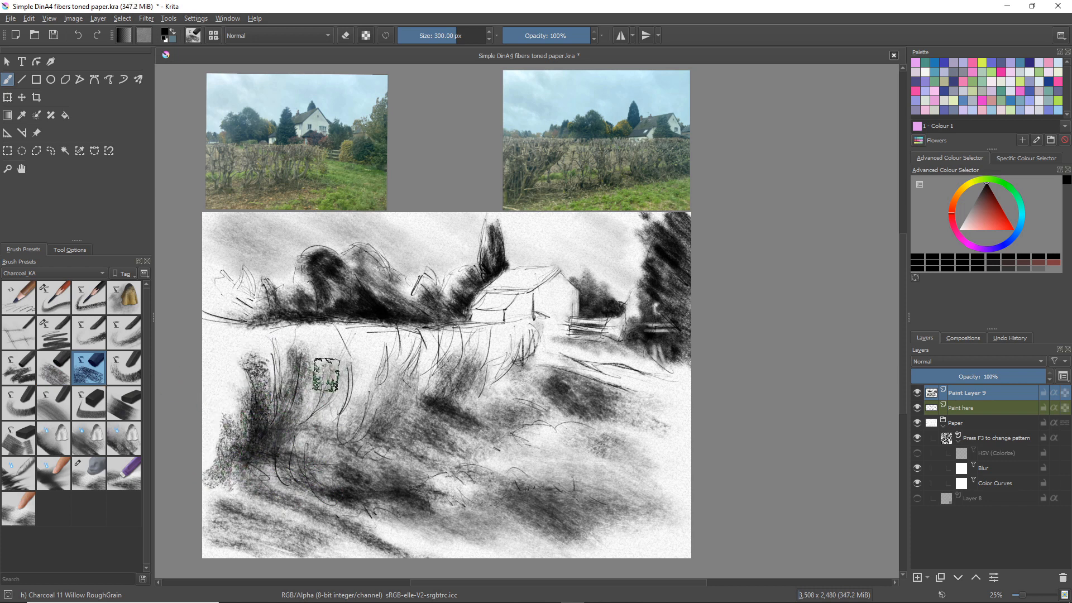
{"action": "mouse_move", "coordinate": [327, 374]}
{"action": "left_mouse_down"}
{"action": "mouse_move", "coordinate": [313, 441]}
{"action": "mouse_move", "coordinate": [309, 399]}
{"action": "mouse_move", "coordinate": [298, 480]}
{"action": "left_mouse_up"}
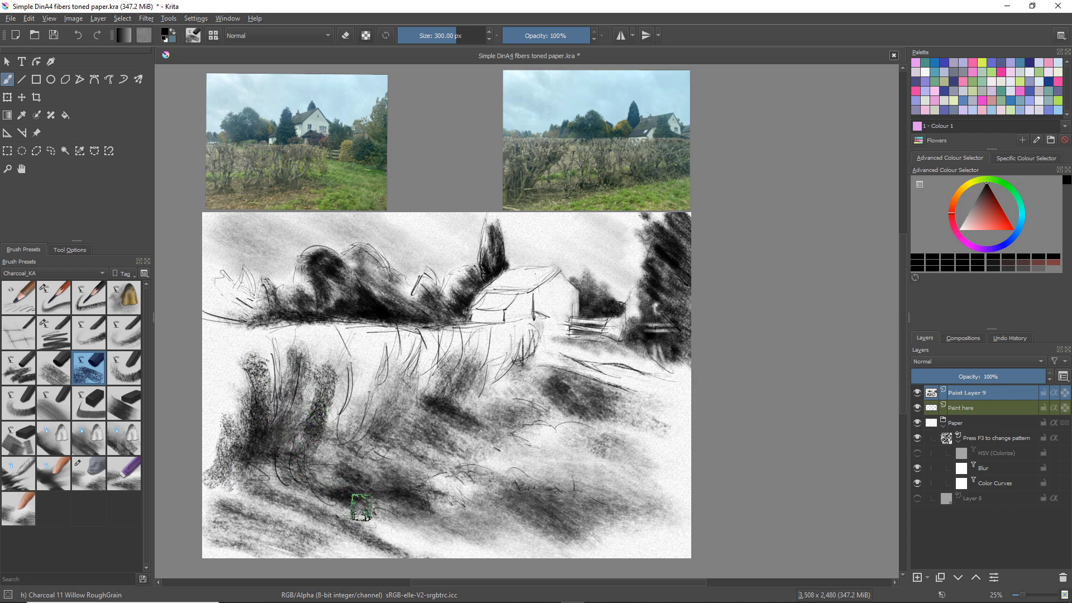
{"action": "mouse_move", "coordinate": [361, 507]}
{"action": "left_mouse_down"}
{"action": "mouse_move", "coordinate": [429, 501]}
{"action": "mouse_move", "coordinate": [407, 500]}
{"action": "mouse_move", "coordinate": [498, 520]}
{"action": "mouse_move", "coordinate": [440, 505]}
{"action": "mouse_move", "coordinate": [450, 485]}
{"action": "mouse_move", "coordinate": [555, 528]}
{"action": "mouse_move", "coordinate": [382, 511]}
{"action": "mouse_move", "coordinate": [315, 518]}
{"action": "mouse_move", "coordinate": [243, 502]}
{"action": "mouse_move", "coordinate": [326, 534]}
{"action": "mouse_move", "coordinate": [281, 493]}
{"action": "mouse_move", "coordinate": [306, 489]}
{"action": "mouse_move", "coordinate": [263, 461]}
{"action": "mouse_move", "coordinate": [245, 525]}
{"action": "mouse_move", "coordinate": [480, 538]}
{"action": "mouse_move", "coordinate": [419, 517]}
{"action": "mouse_move", "coordinate": [409, 525]}
{"action": "mouse_move", "coordinate": [476, 554]}
{"action": "mouse_move", "coordinate": [340, 546]}
{"action": "left_mouse_up"}
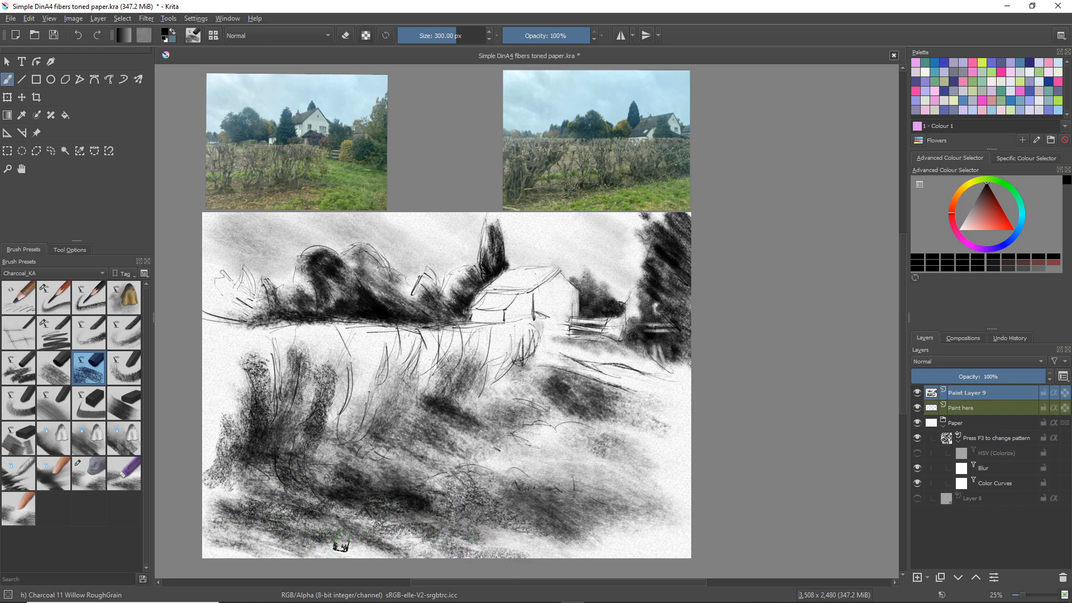
Draw dark curved strokes in the left part of the hedge with Charcoal 12 Comp-Hard at 150 px
{"action": "left_click", "coordinate": [123, 375]}
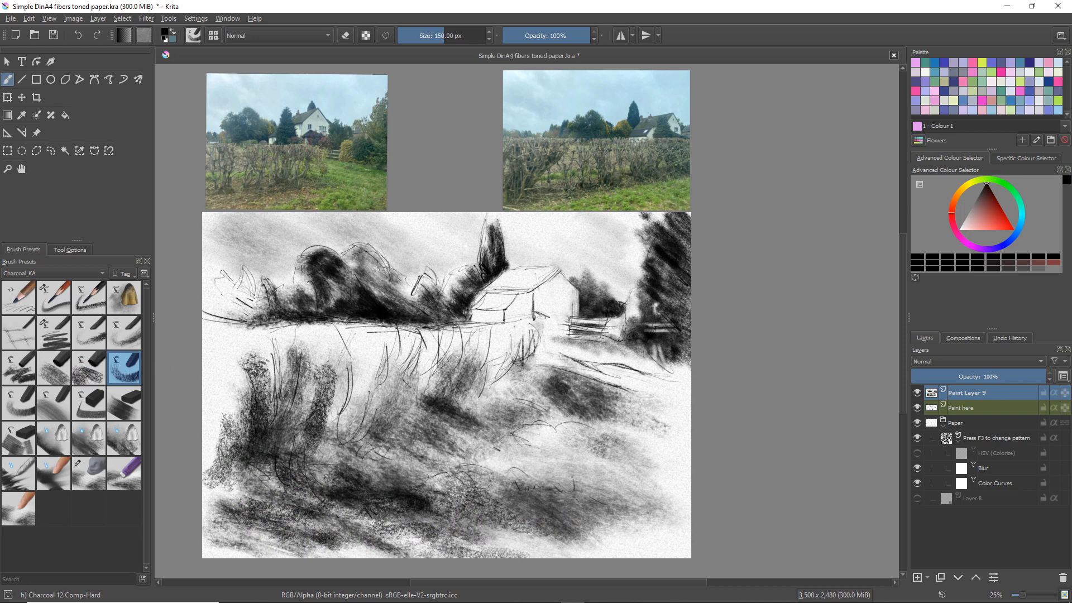
{"action": "left_click_drag", "start_coordinate": [346, 362], "coordinate": [351, 378]}
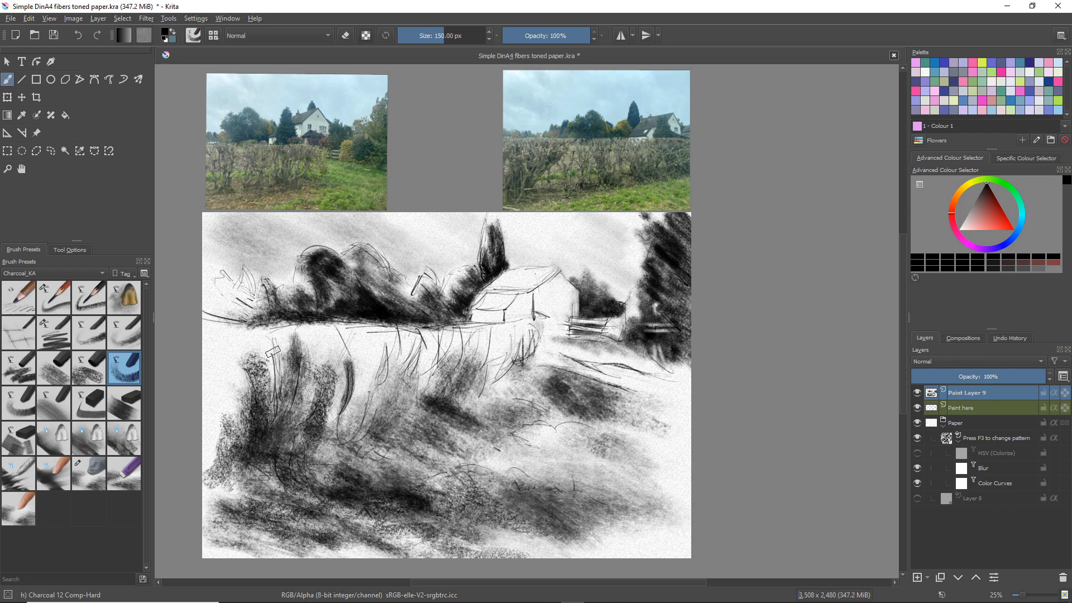
{"action": "left_click_drag", "start_coordinate": [265, 338], "coordinate": [275, 385]}
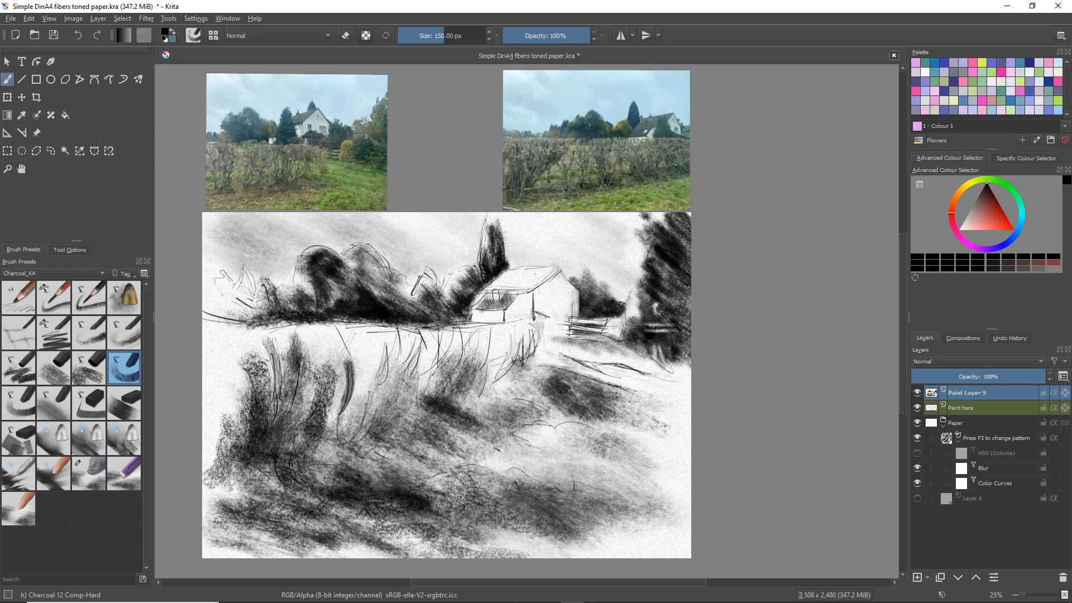
Shade the lean-to roof and the main roof of the house with Comp-Hard, undoing the stray strokes
{"action": "left_click_drag", "start_coordinate": [493, 294], "coordinate": [518, 297]}
{"action": "mouse_move", "coordinate": [545, 271]}
{"action": "left_mouse_down"}
{"action": "mouse_move", "coordinate": [534, 281]}
{"action": "mouse_move", "coordinate": [526, 272]}
{"action": "mouse_move", "coordinate": [552, 267]}
{"action": "mouse_move", "coordinate": [519, 267]}
{"action": "left_mouse_up"}
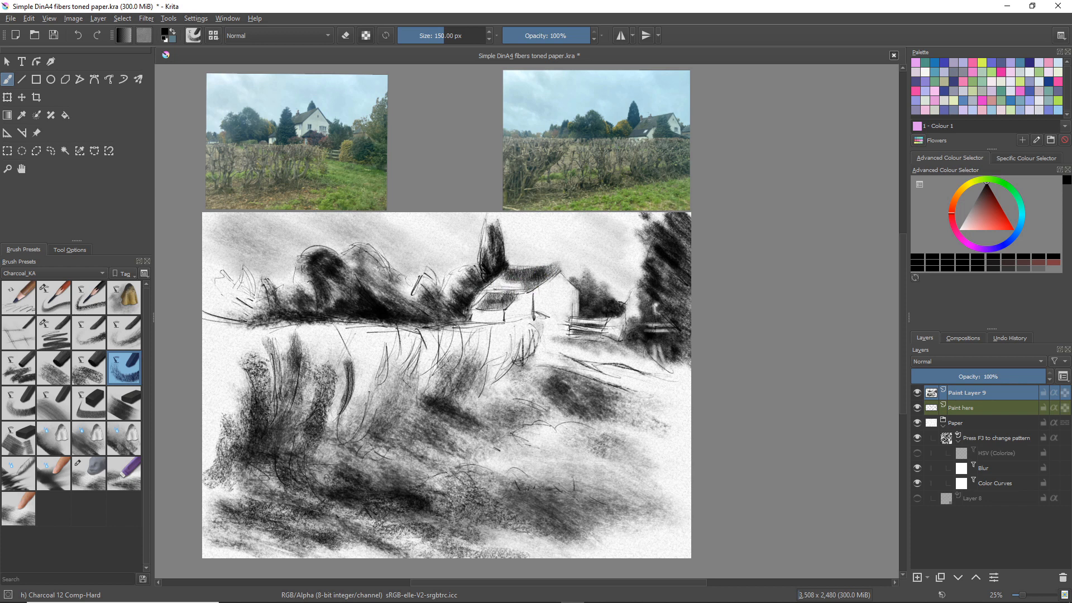
{"action": "key", "text": "ctrl+z"}
{"action": "key", "text": "ctrl+z"}
{"action": "key", "text": "ctrl+z"}
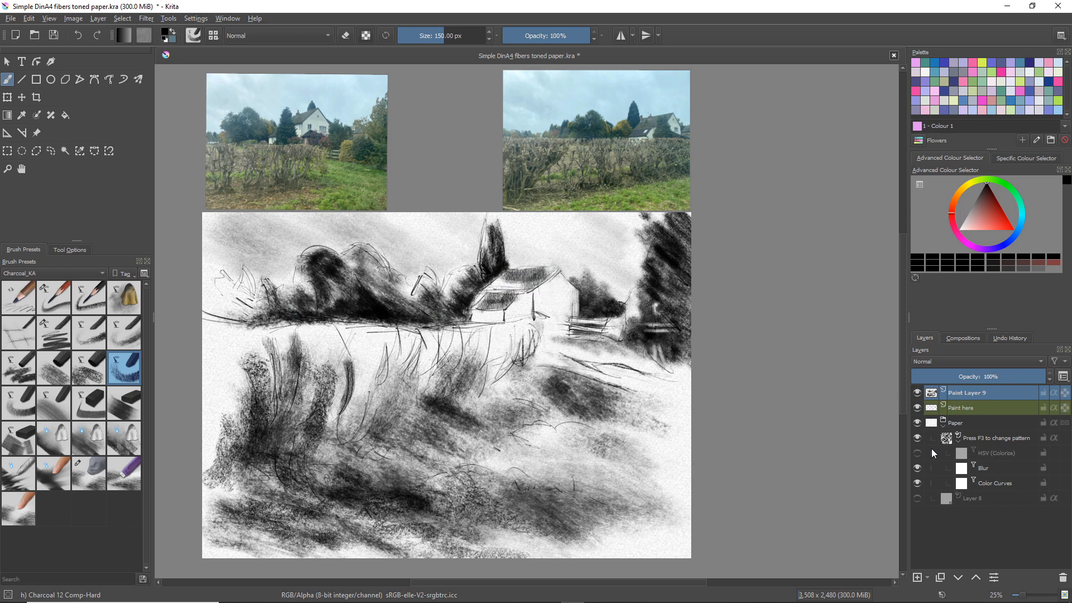
Darken the main roof on a new paint layer and clean its gable edge with Charcoal 24 Eraser-Blend
{"action": "left_click", "coordinate": [917, 577]}
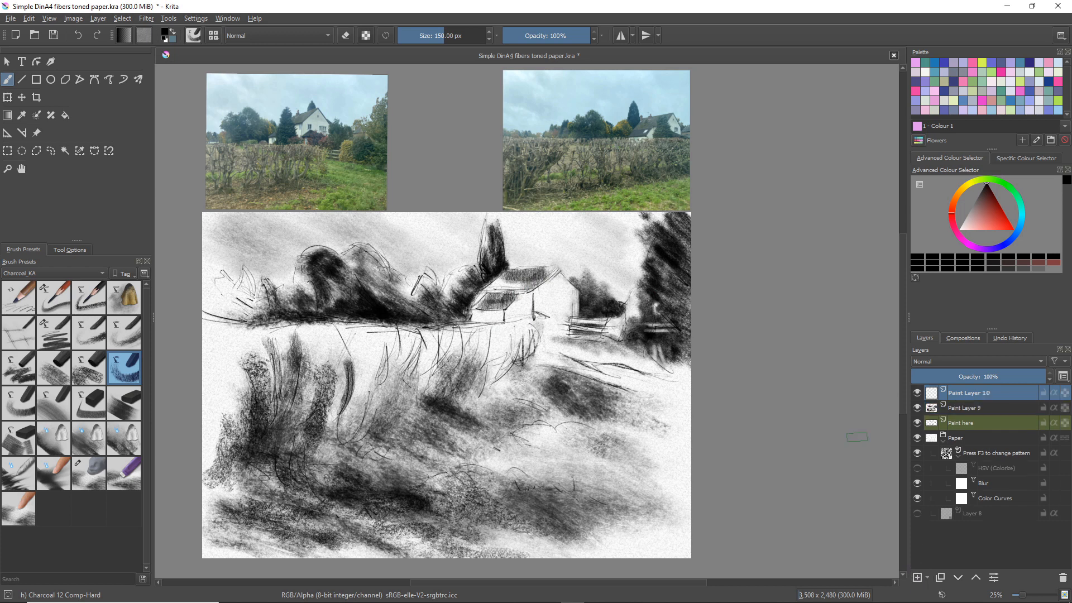
{"action": "mouse_move", "coordinate": [558, 263]}
{"action": "left_mouse_down"}
{"action": "mouse_move", "coordinate": [516, 281]}
{"action": "mouse_move", "coordinate": [505, 274]}
{"action": "mouse_move", "coordinate": [561, 260]}
{"action": "mouse_move", "coordinate": [527, 282]}
{"action": "left_mouse_up"}
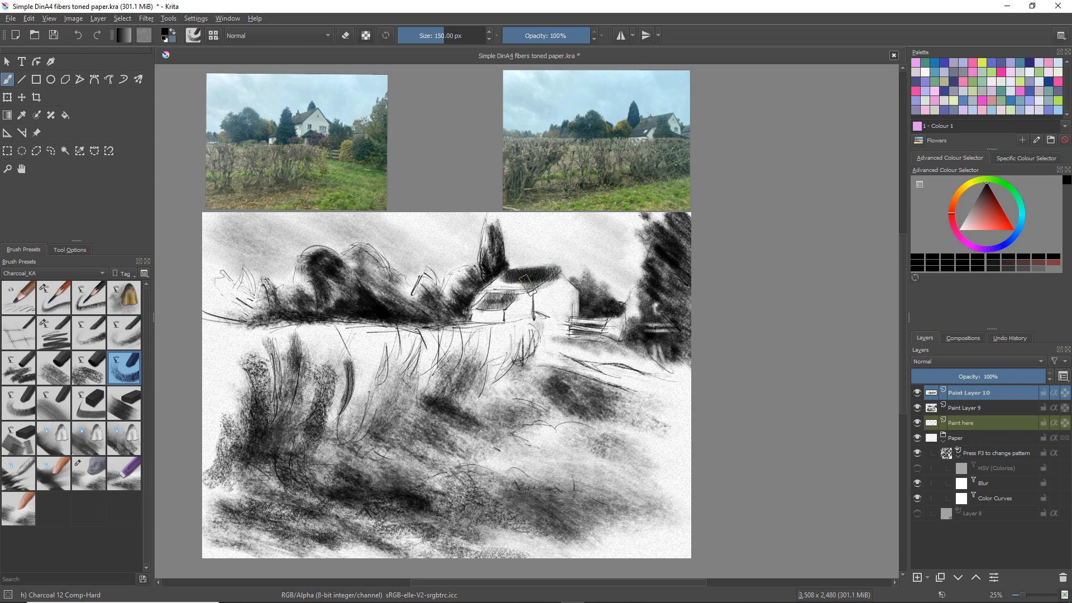
{"action": "left_click", "coordinate": [125, 473]}
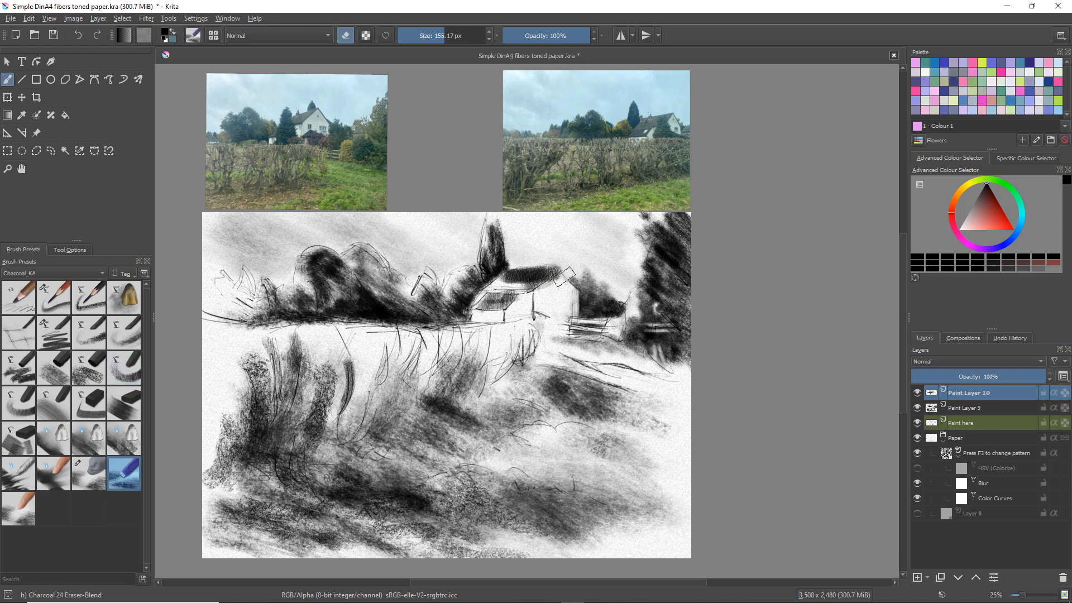
{"action": "left_click_drag", "start_coordinate": [566, 272], "coordinate": [546, 291]}
Add soft vertical shading to the left end of the hedge with Charcoal 14 Comp-Shader at 350 px
{"action": "left_click", "coordinate": [93, 403]}
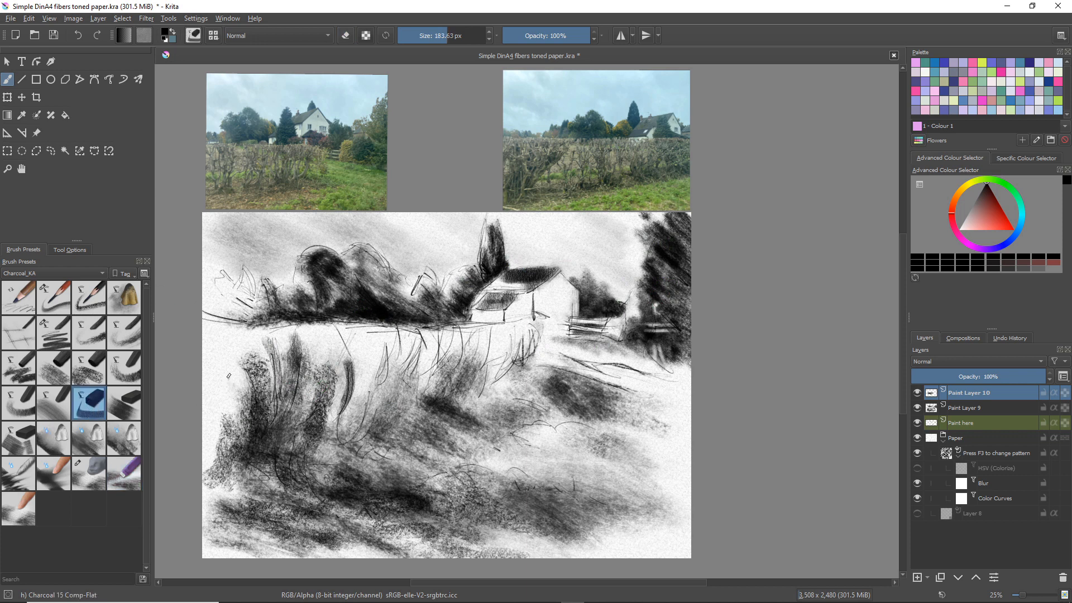
{"action": "left_click", "coordinate": [64, 409]}
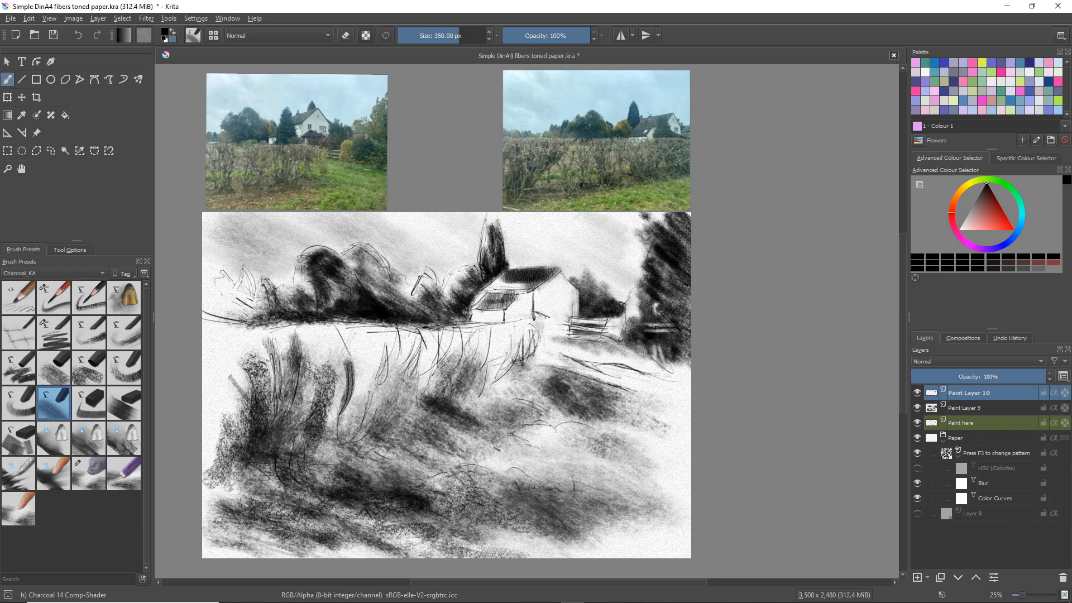
{"action": "mouse_move", "coordinate": [229, 347]}
{"action": "left_mouse_down"}
{"action": "mouse_move", "coordinate": [263, 368]}
{"action": "mouse_move", "coordinate": [251, 357]}
{"action": "mouse_move", "coordinate": [222, 380]}
{"action": "mouse_move", "coordinate": [215, 359]}
{"action": "mouse_move", "coordinate": [235, 388]}
{"action": "mouse_move", "coordinate": [209, 359]}
{"action": "mouse_move", "coordinate": [227, 391]}
{"action": "mouse_move", "coordinate": [246, 394]}
{"action": "left_mouse_up"}
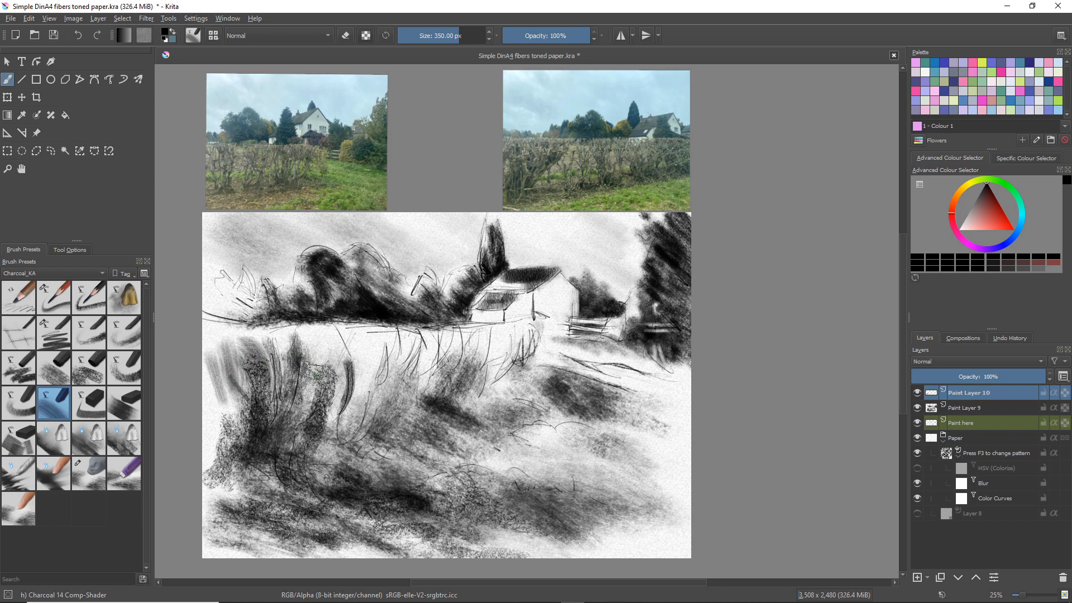
Add flat-edged strokes to the hedge's left end, roof, tree row base and ground by the gate with Charcoal 17 Comp-FlatEdge at 300 px
{"action": "left_click", "coordinate": [22, 437]}
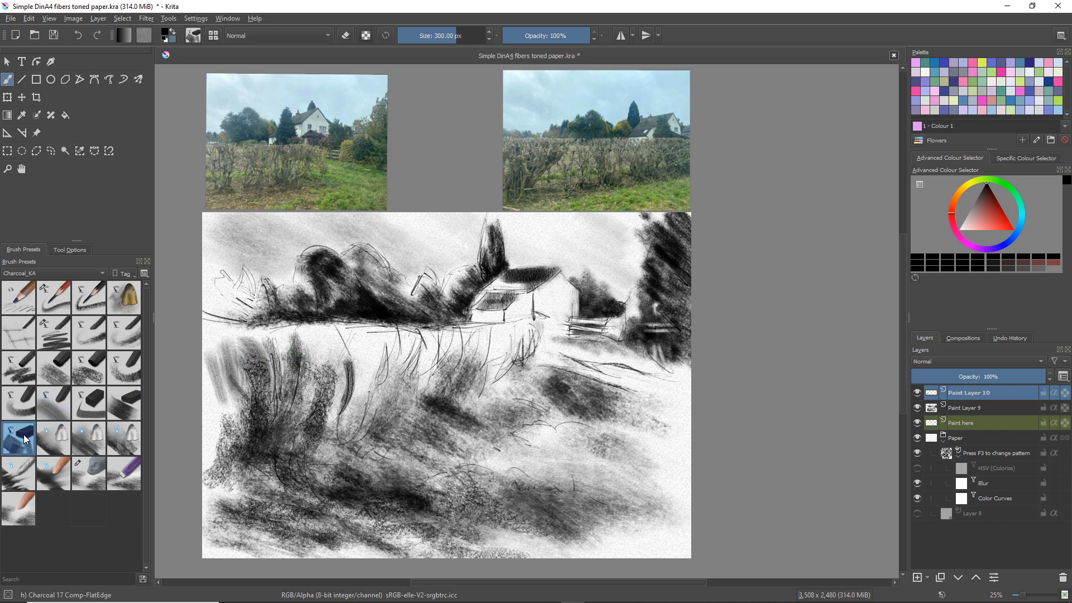
{"action": "mouse_move", "coordinate": [212, 335]}
{"action": "left_mouse_down"}
{"action": "mouse_move", "coordinate": [234, 369]}
{"action": "mouse_move", "coordinate": [251, 363]}
{"action": "left_mouse_up"}
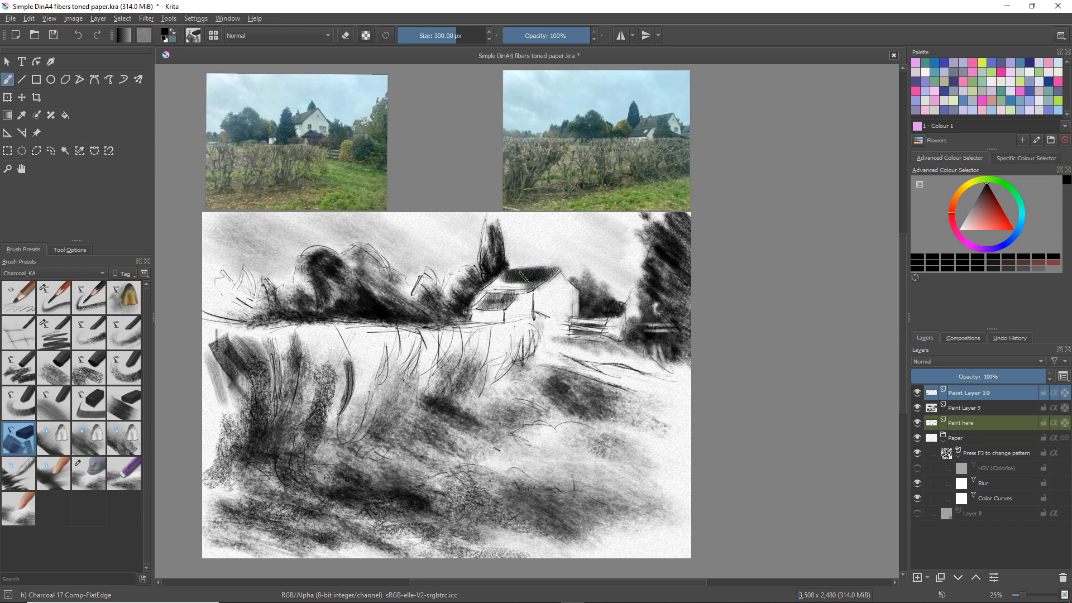
{"action": "left_click_drag", "start_coordinate": [523, 276], "coordinate": [493, 278]}
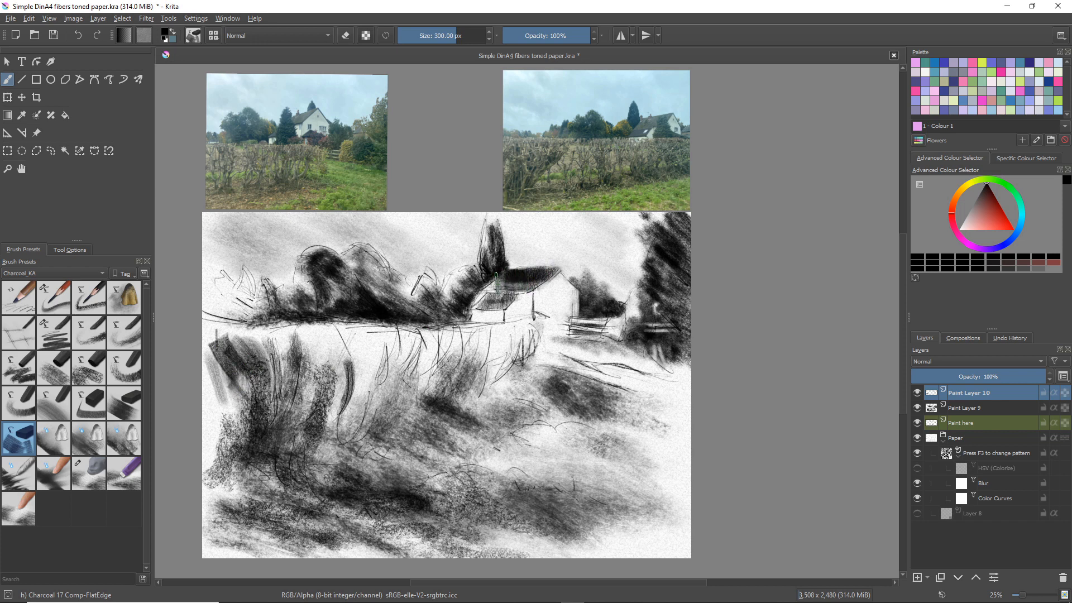
{"action": "left_click_drag", "start_coordinate": [358, 323], "coordinate": [431, 322]}
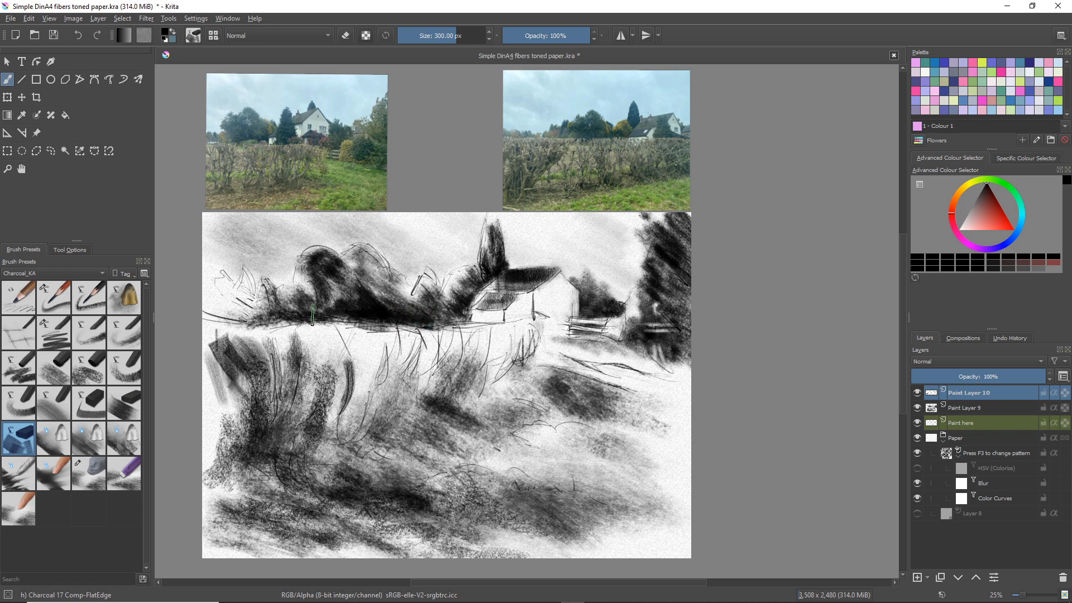
{"action": "left_click_drag", "start_coordinate": [313, 316], "coordinate": [299, 311]}
{"action": "mouse_move", "coordinate": [634, 349]}
{"action": "left_mouse_down"}
{"action": "mouse_move", "coordinate": [690, 375]}
{"action": "mouse_move", "coordinate": [646, 353]}
{"action": "left_mouse_up"}
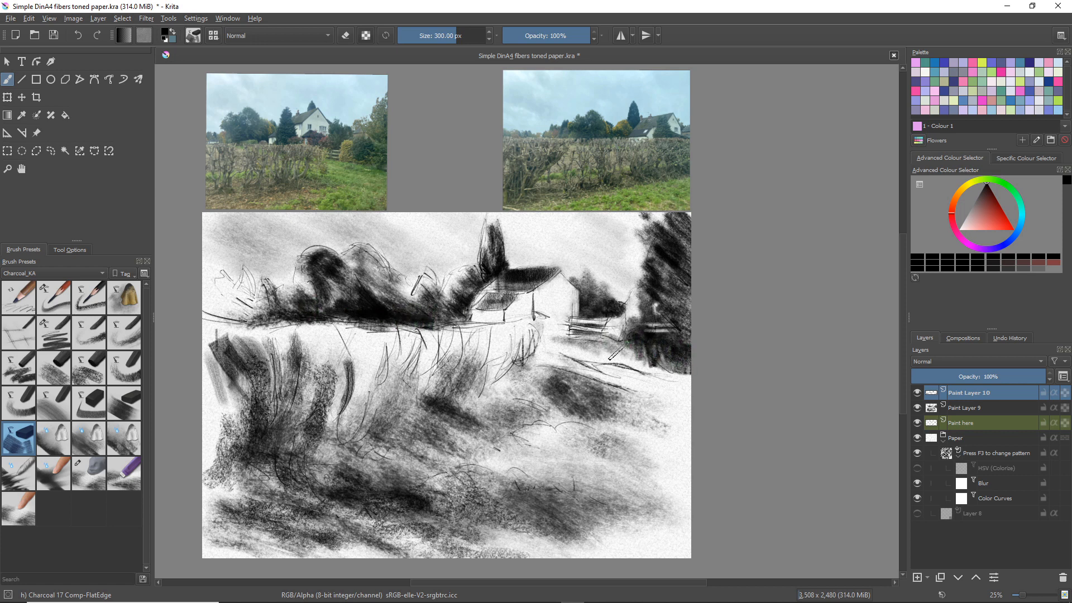
Darken the grass patch in front of the gate and block in vertical strokes along the whole hedge with Comp-FlatEdge
{"action": "left_click_drag", "start_coordinate": [522, 425], "coordinate": [604, 425]}
{"action": "mouse_move", "coordinate": [529, 403]}
{"action": "left_mouse_down"}
{"action": "mouse_move", "coordinate": [493, 419]}
{"action": "mouse_move", "coordinate": [540, 402]}
{"action": "mouse_move", "coordinate": [490, 392]}
{"action": "mouse_move", "coordinate": [487, 333]}
{"action": "mouse_move", "coordinate": [500, 370]}
{"action": "mouse_move", "coordinate": [527, 330]}
{"action": "mouse_move", "coordinate": [534, 385]}
{"action": "left_mouse_up"}
{"action": "mouse_move", "coordinate": [393, 367]}
{"action": "left_mouse_down"}
{"action": "mouse_move", "coordinate": [411, 336]}
{"action": "mouse_move", "coordinate": [408, 369]}
{"action": "mouse_move", "coordinate": [422, 367]}
{"action": "mouse_move", "coordinate": [432, 345]}
{"action": "mouse_move", "coordinate": [404, 380]}
{"action": "mouse_move", "coordinate": [425, 385]}
{"action": "mouse_move", "coordinate": [417, 366]}
{"action": "mouse_move", "coordinate": [412, 416]}
{"action": "mouse_move", "coordinate": [399, 370]}
{"action": "mouse_move", "coordinate": [396, 410]}
{"action": "mouse_move", "coordinate": [349, 404]}
{"action": "mouse_move", "coordinate": [376, 364]}
{"action": "mouse_move", "coordinate": [367, 347]}
{"action": "mouse_move", "coordinate": [350, 443]}
{"action": "mouse_move", "coordinate": [329, 398]}
{"action": "mouse_move", "coordinate": [323, 455]}
{"action": "left_mouse_up"}
{"action": "mouse_move", "coordinate": [298, 362]}
{"action": "left_mouse_down"}
{"action": "mouse_move", "coordinate": [271, 436]}
{"action": "mouse_move", "coordinate": [278, 394]}
{"action": "mouse_move", "coordinate": [256, 442]}
{"action": "mouse_move", "coordinate": [239, 398]}
{"action": "mouse_move", "coordinate": [240, 421]}
{"action": "mouse_move", "coordinate": [224, 412]}
{"action": "mouse_move", "coordinate": [236, 367]}
{"action": "mouse_move", "coordinate": [244, 399]}
{"action": "mouse_move", "coordinate": [226, 424]}
{"action": "left_mouse_up"}
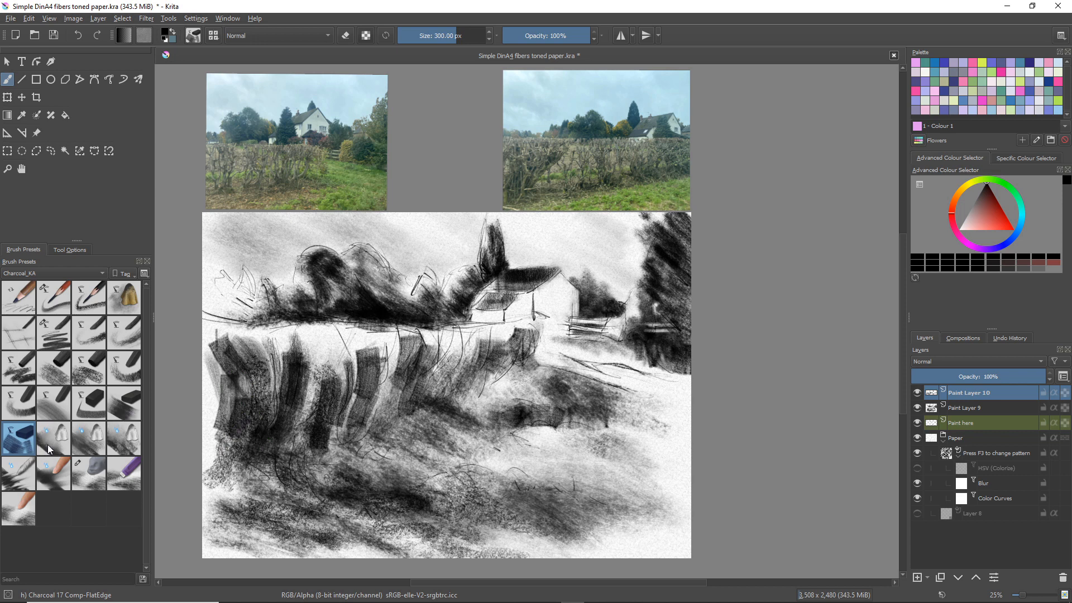
Fill gaps in the left part of the hedge with Charcoal 13 Comp-Soft and Charcoal 09 Willow-Thick strokes
{"action": "left_click", "coordinate": [18, 403]}
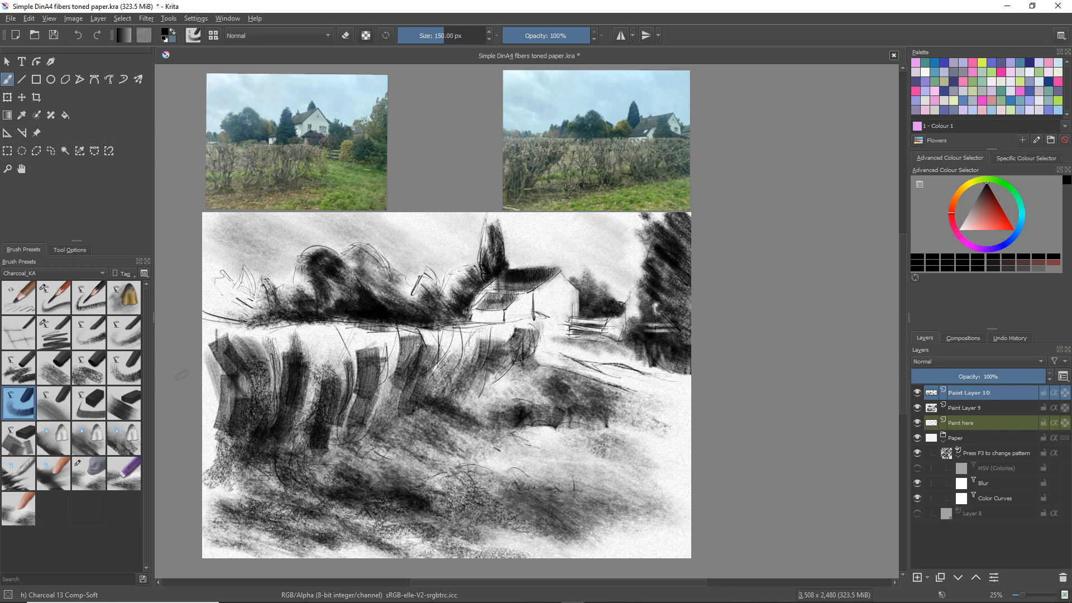
{"action": "left_click_drag", "start_coordinate": [334, 339], "coordinate": [347, 368]}
{"action": "left_click", "coordinate": [59, 367]}
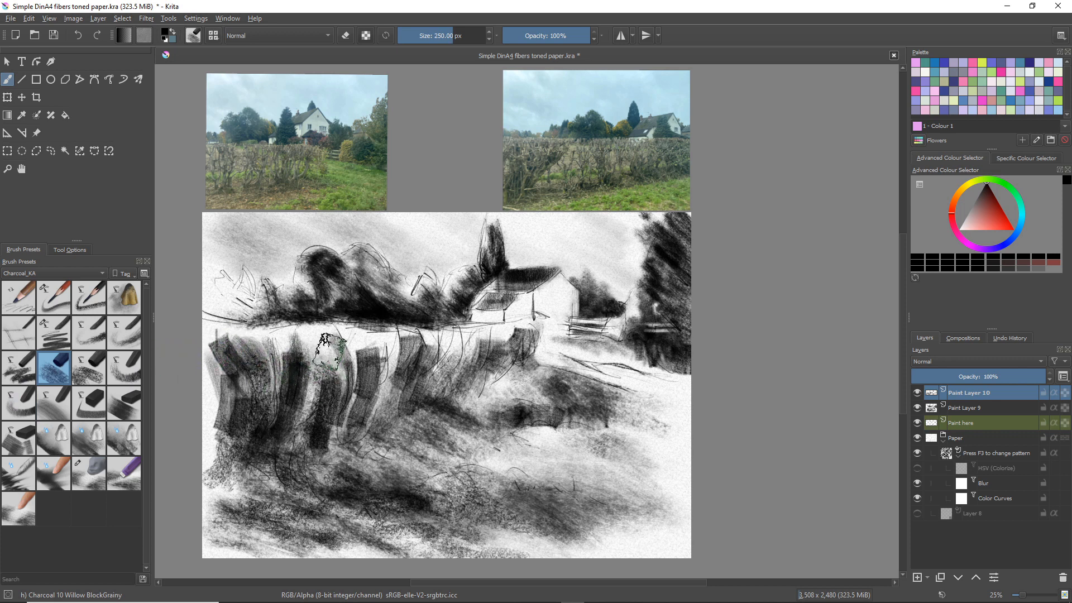
{"action": "left_click", "coordinate": [25, 366]}
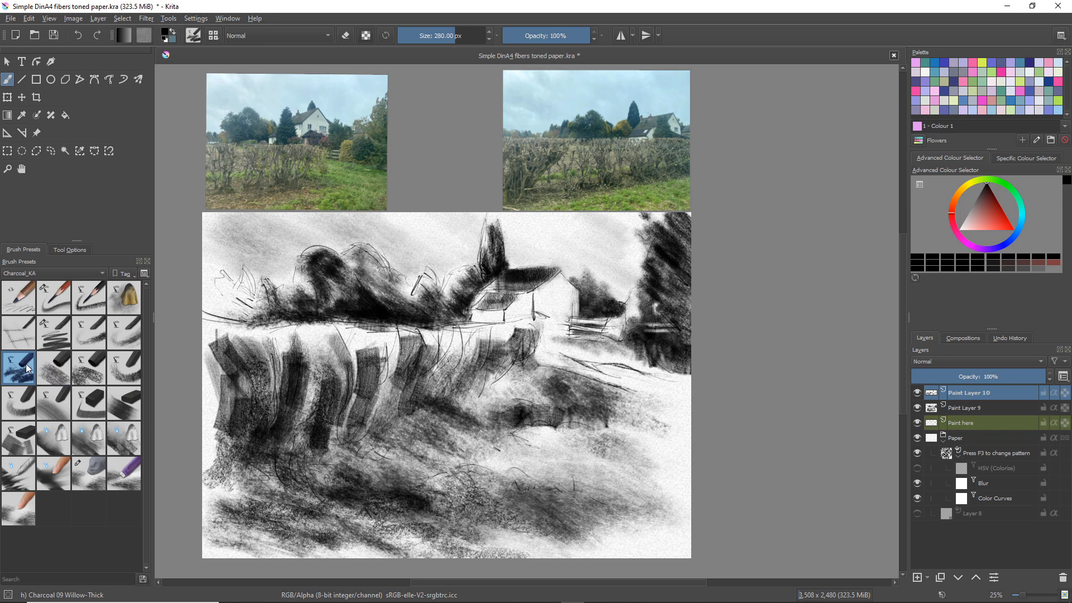
{"action": "mouse_move", "coordinate": [214, 380]}
{"action": "left_mouse_down"}
{"action": "mouse_move", "coordinate": [207, 413]}
{"action": "mouse_move", "coordinate": [212, 402]}
{"action": "mouse_move", "coordinate": [218, 412]}
{"action": "left_mouse_up"}
{"action": "mouse_move", "coordinate": [294, 362]}
{"action": "left_mouse_down"}
{"action": "mouse_move", "coordinate": [338, 385]}
{"action": "mouse_move", "coordinate": [298, 400]}
{"action": "left_mouse_up"}
Strengthen the middle and right parts of the hedge with dark Charcoal 12 Comp-Hard strokes at 150 px
{"action": "left_click", "coordinate": [125, 368]}
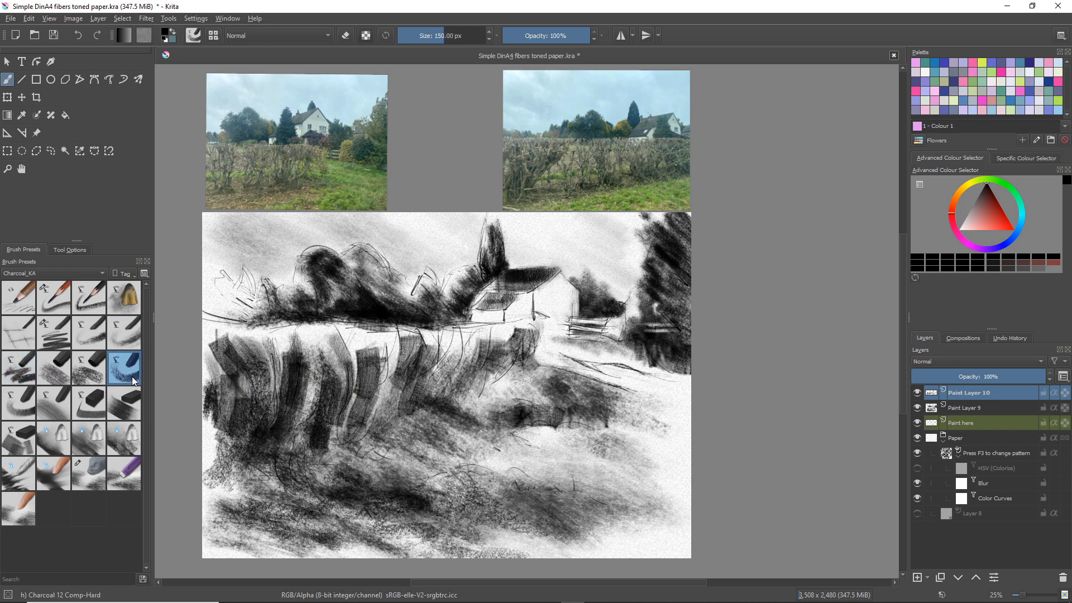
{"action": "left_click_drag", "start_coordinate": [388, 347], "coordinate": [378, 408]}
{"action": "mouse_move", "coordinate": [418, 366]}
{"action": "left_mouse_down"}
{"action": "mouse_move", "coordinate": [420, 391]}
{"action": "mouse_move", "coordinate": [455, 347]}
{"action": "mouse_move", "coordinate": [442, 382]}
{"action": "mouse_move", "coordinate": [450, 349]}
{"action": "mouse_move", "coordinate": [427, 375]}
{"action": "mouse_move", "coordinate": [442, 379]}
{"action": "mouse_move", "coordinate": [439, 397]}
{"action": "mouse_move", "coordinate": [470, 369]}
{"action": "mouse_move", "coordinate": [457, 389]}
{"action": "mouse_move", "coordinate": [471, 346]}
{"action": "mouse_move", "coordinate": [474, 370]}
{"action": "mouse_move", "coordinate": [457, 388]}
{"action": "mouse_move", "coordinate": [477, 359]}
{"action": "mouse_move", "coordinate": [474, 378]}
{"action": "mouse_move", "coordinate": [497, 369]}
{"action": "left_mouse_up"}
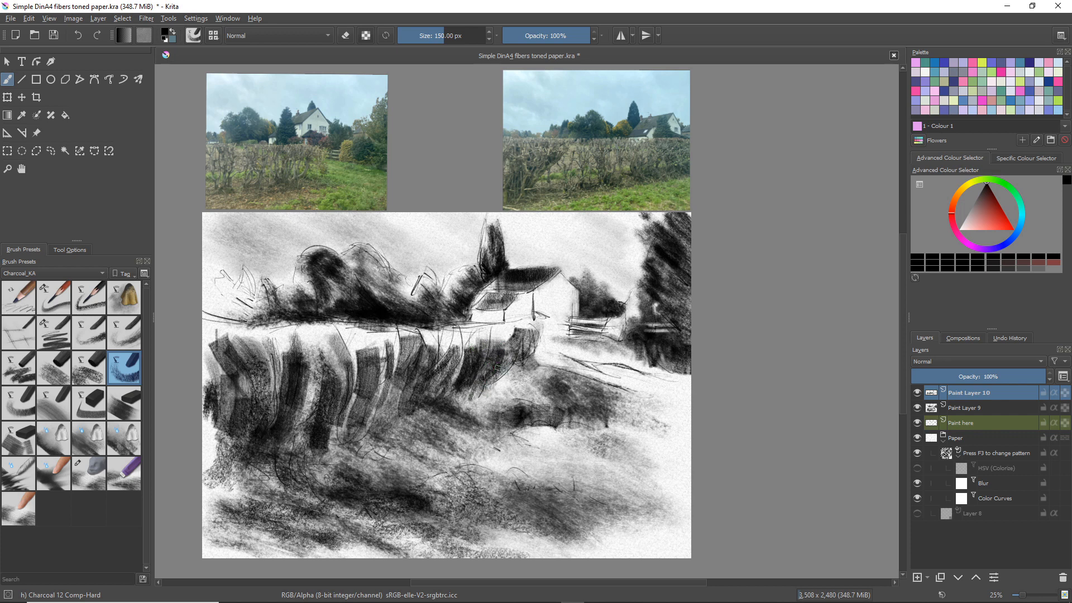
{"action": "mouse_move", "coordinate": [406, 393]}
{"action": "left_mouse_down"}
{"action": "mouse_move", "coordinate": [419, 368]}
{"action": "mouse_move", "coordinate": [402, 408]}
{"action": "mouse_move", "coordinate": [410, 379]}
{"action": "mouse_move", "coordinate": [425, 412]}
{"action": "left_mouse_up"}
Darken the lower hedge and bank with Charcoal 16 Comp-BlockBG at 200 px and soften the grass with the Blend-SoftGrain and Blend-Rag1 brushes
{"action": "left_click", "coordinate": [125, 403]}
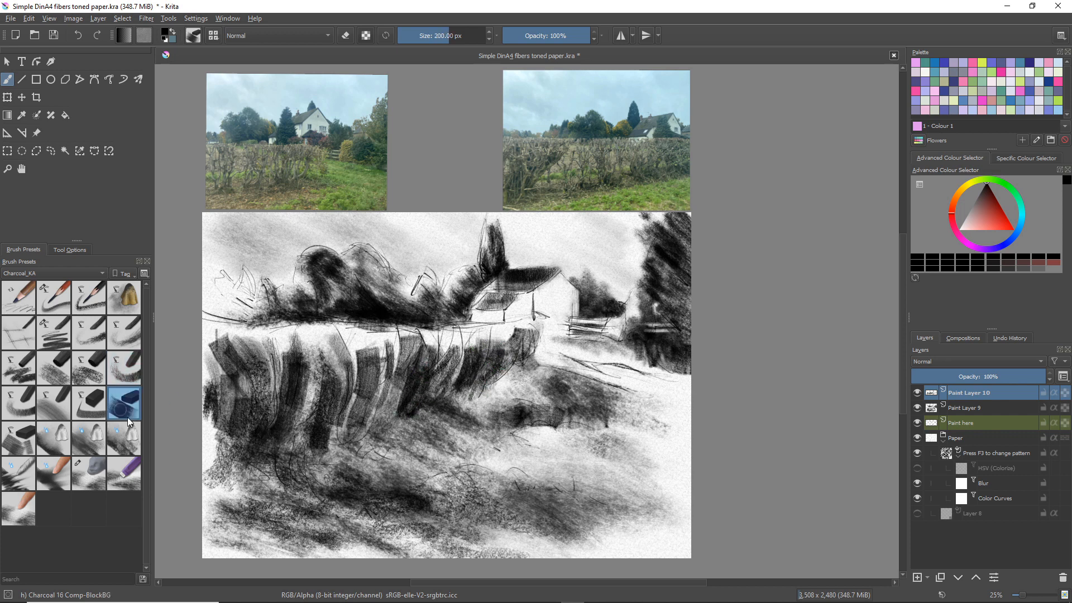
{"action": "mouse_move", "coordinate": [304, 393]}
{"action": "left_mouse_down"}
{"action": "mouse_move", "coordinate": [289, 443]}
{"action": "mouse_move", "coordinate": [293, 411]}
{"action": "mouse_move", "coordinate": [292, 445]}
{"action": "mouse_move", "coordinate": [271, 423]}
{"action": "mouse_move", "coordinate": [261, 451]}
{"action": "mouse_move", "coordinate": [202, 452]}
{"action": "mouse_move", "coordinate": [209, 436]}
{"action": "mouse_move", "coordinate": [229, 422]}
{"action": "mouse_move", "coordinate": [230, 464]}
{"action": "mouse_move", "coordinate": [216, 423]}
{"action": "mouse_move", "coordinate": [212, 449]}
{"action": "mouse_move", "coordinate": [201, 433]}
{"action": "mouse_move", "coordinate": [207, 376]}
{"action": "mouse_move", "coordinate": [228, 449]}
{"action": "mouse_move", "coordinate": [244, 422]}
{"action": "mouse_move", "coordinate": [251, 458]}
{"action": "mouse_move", "coordinate": [268, 464]}
{"action": "mouse_move", "coordinate": [237, 479]}
{"action": "mouse_move", "coordinate": [209, 468]}
{"action": "mouse_move", "coordinate": [209, 489]}
{"action": "mouse_move", "coordinate": [207, 399]}
{"action": "mouse_move", "coordinate": [199, 488]}
{"action": "mouse_move", "coordinate": [226, 478]}
{"action": "mouse_move", "coordinate": [244, 506]}
{"action": "mouse_move", "coordinate": [247, 470]}
{"action": "mouse_move", "coordinate": [258, 469]}
{"action": "mouse_move", "coordinate": [280, 478]}
{"action": "mouse_move", "coordinate": [278, 502]}
{"action": "mouse_move", "coordinate": [322, 507]}
{"action": "mouse_move", "coordinate": [297, 481]}
{"action": "mouse_move", "coordinate": [312, 470]}
{"action": "mouse_move", "coordinate": [355, 462]}
{"action": "mouse_move", "coordinate": [452, 473]}
{"action": "mouse_move", "coordinate": [466, 466]}
{"action": "mouse_move", "coordinate": [324, 441]}
{"action": "mouse_move", "coordinate": [387, 436]}
{"action": "mouse_move", "coordinate": [426, 452]}
{"action": "mouse_move", "coordinate": [435, 423]}
{"action": "mouse_move", "coordinate": [451, 423]}
{"action": "mouse_move", "coordinate": [438, 410]}
{"action": "mouse_move", "coordinate": [471, 401]}
{"action": "mouse_move", "coordinate": [604, 428]}
{"action": "mouse_move", "coordinate": [609, 453]}
{"action": "left_mouse_up"}
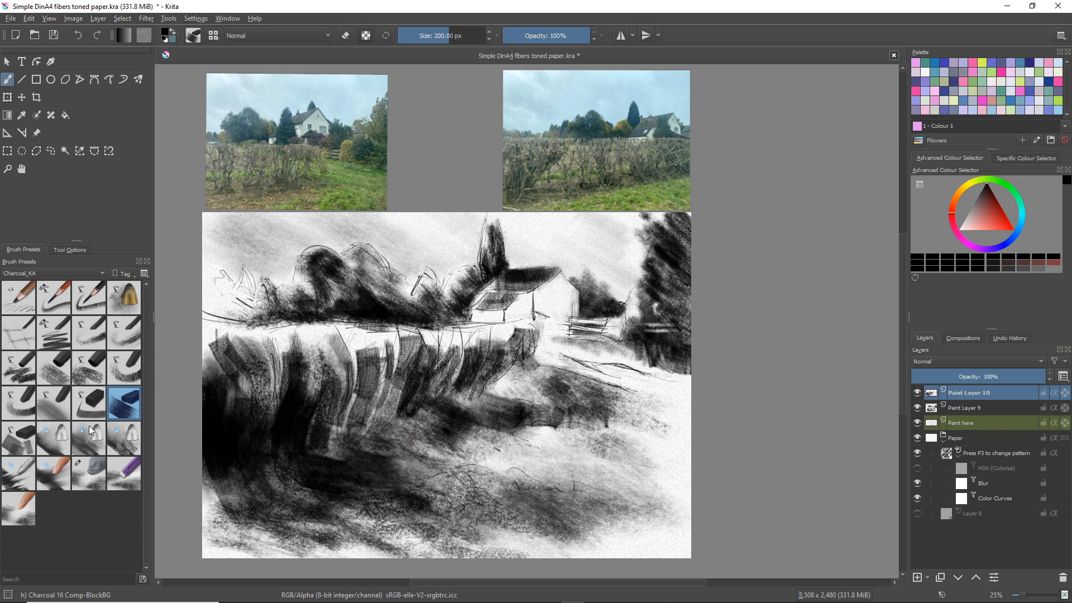
{"action": "left_click", "coordinate": [52, 441]}
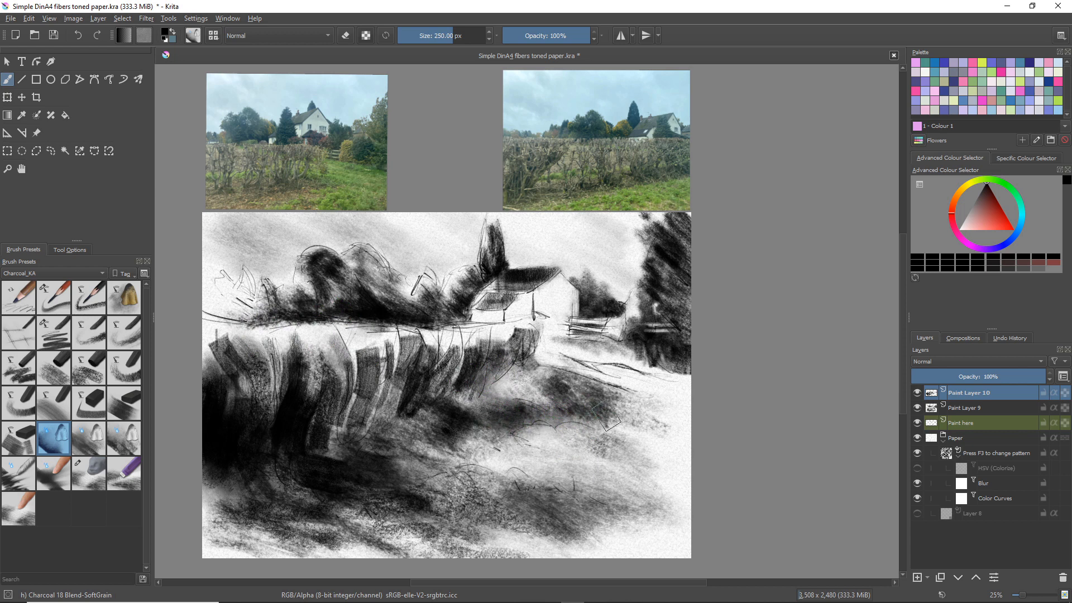
{"action": "left_click", "coordinate": [89, 436]}
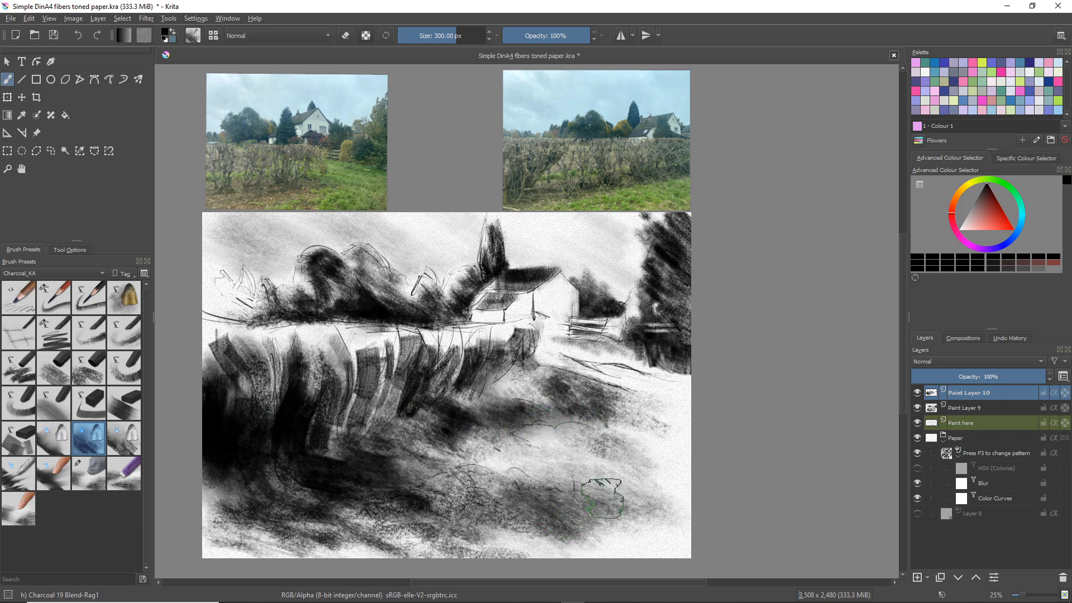
Merge Paint Layer 10 and Paint Layer 9 down into the Paint here layer
{"action": "right_click", "coordinate": [975, 394]}
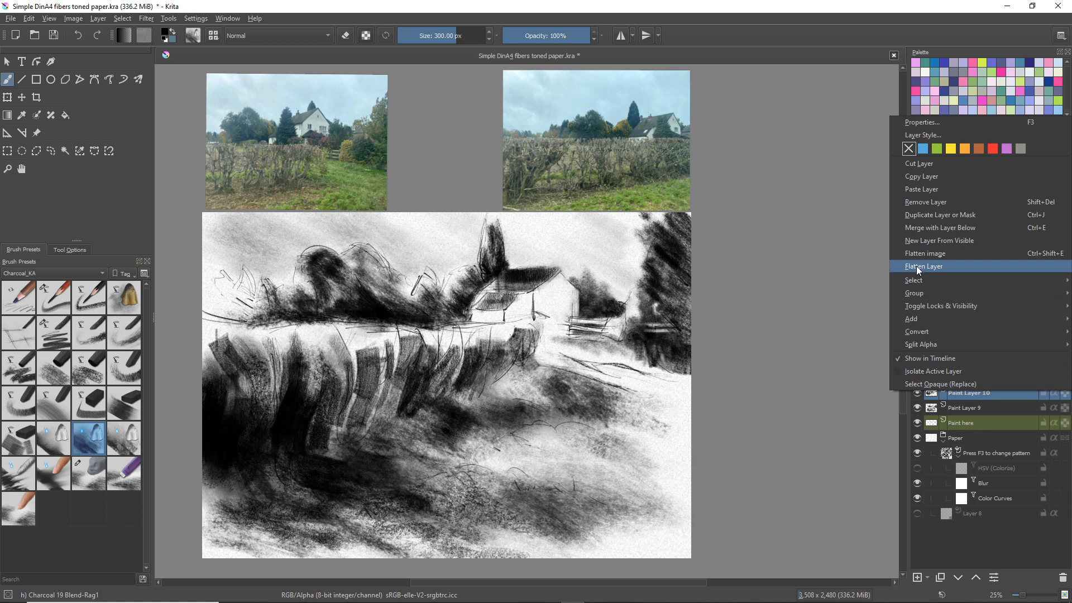
{"action": "left_click", "coordinate": [914, 229]}
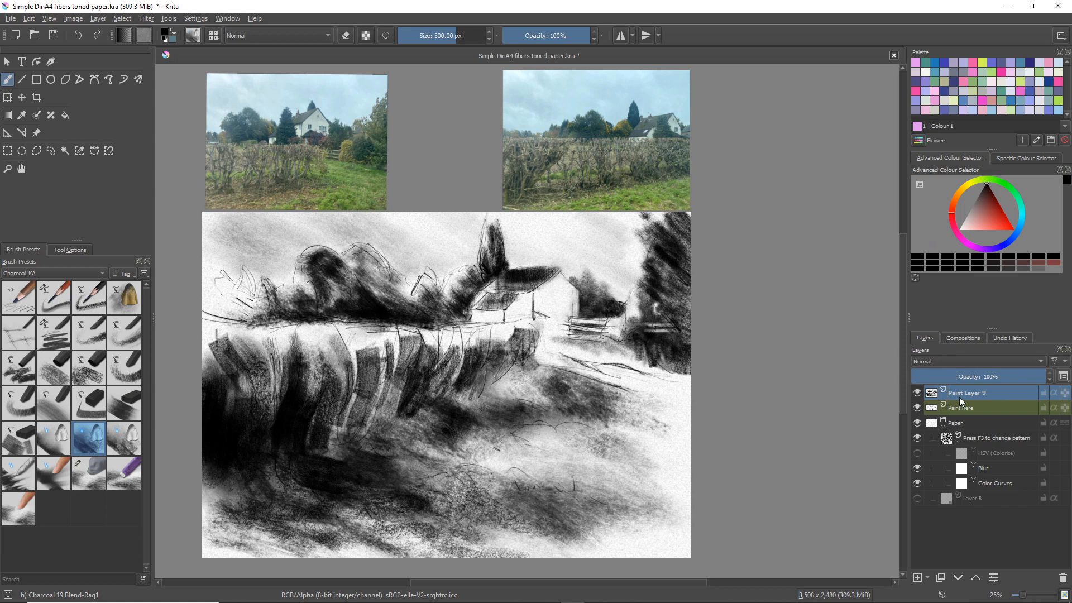
{"action": "right_click", "coordinate": [957, 392]}
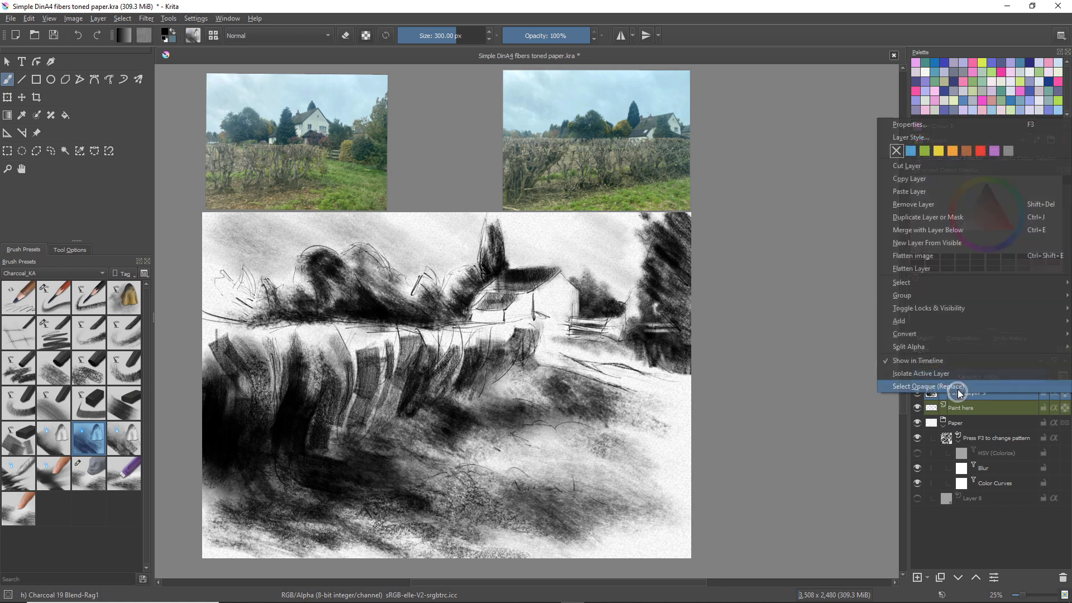
{"action": "left_click", "coordinate": [900, 232]}
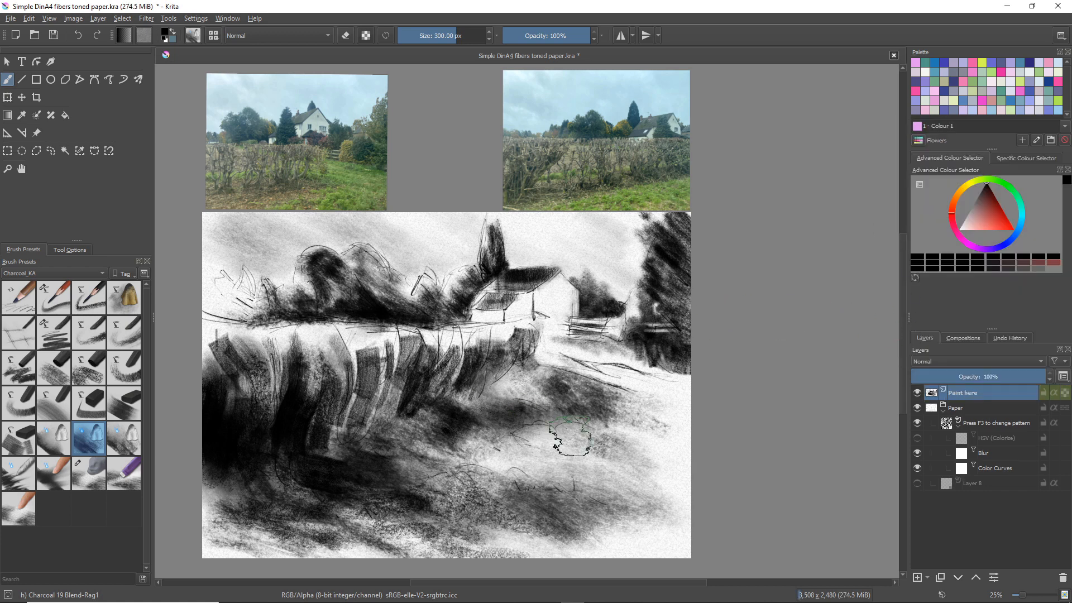
Smudge the light grass with Charcoal 19 Blend-Rag1 and the foreground and bank with Charcoal 20 Blend-Rag2 at 300 px
{"action": "mouse_move", "coordinate": [572, 443]}
{"action": "left_mouse_down"}
{"action": "mouse_move", "coordinate": [554, 442]}
{"action": "mouse_move", "coordinate": [628, 446]}
{"action": "left_mouse_up"}
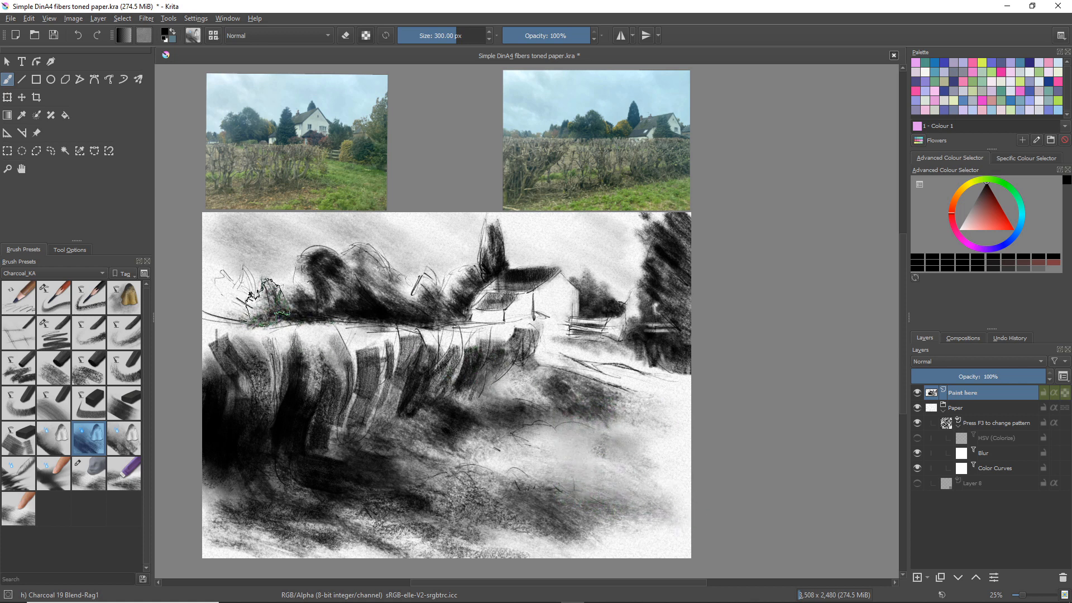
{"action": "left_click", "coordinate": [124, 438]}
{"action": "mouse_move", "coordinate": [480, 447]}
{"action": "left_mouse_down"}
{"action": "mouse_move", "coordinate": [493, 445]}
{"action": "mouse_move", "coordinate": [492, 429]}
{"action": "mouse_move", "coordinate": [519, 423]}
{"action": "left_mouse_up"}
{"action": "mouse_move", "coordinate": [348, 514]}
{"action": "left_mouse_down"}
{"action": "mouse_move", "coordinate": [348, 545]}
{"action": "mouse_move", "coordinate": [315, 529]}
{"action": "mouse_move", "coordinate": [311, 539]}
{"action": "mouse_move", "coordinate": [386, 544]}
{"action": "mouse_move", "coordinate": [416, 535]}
{"action": "left_mouse_up"}
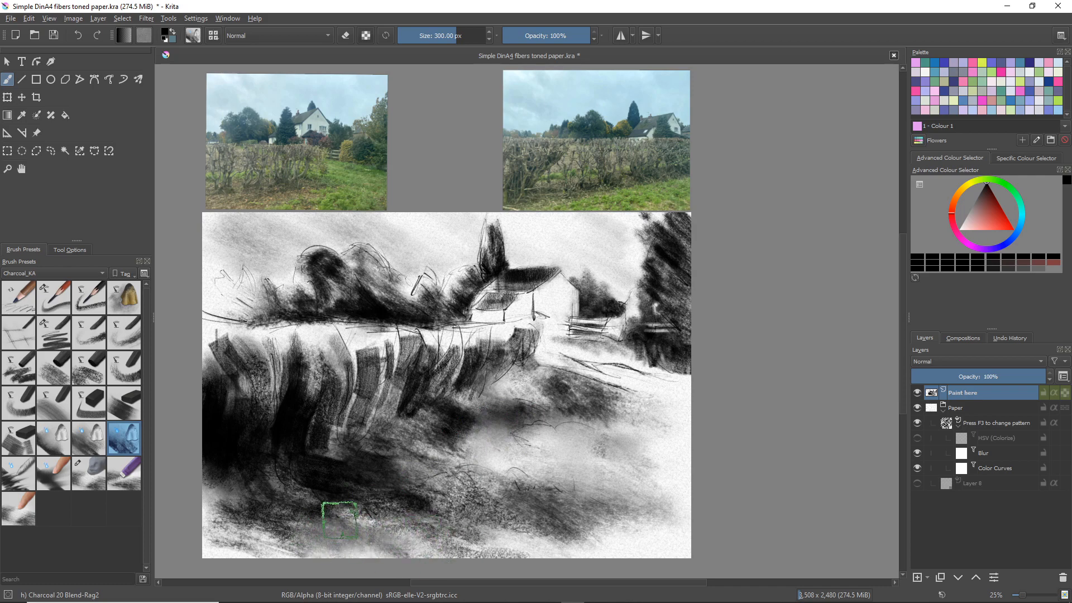
{"action": "left_click_drag", "start_coordinate": [343, 513], "coordinate": [438, 431]}
{"action": "mouse_move", "coordinate": [356, 541]}
{"action": "left_mouse_down"}
{"action": "mouse_move", "coordinate": [442, 352]}
{"action": "mouse_move", "coordinate": [498, 366]}
{"action": "mouse_move", "coordinate": [495, 302]}
{"action": "mouse_move", "coordinate": [519, 305]}
{"action": "mouse_move", "coordinate": [446, 310]}
{"action": "mouse_move", "coordinate": [441, 321]}
{"action": "mouse_move", "coordinate": [544, 380]}
{"action": "mouse_move", "coordinate": [575, 312]}
{"action": "mouse_move", "coordinate": [591, 357]}
{"action": "mouse_move", "coordinate": [635, 357]}
{"action": "left_mouse_up"}
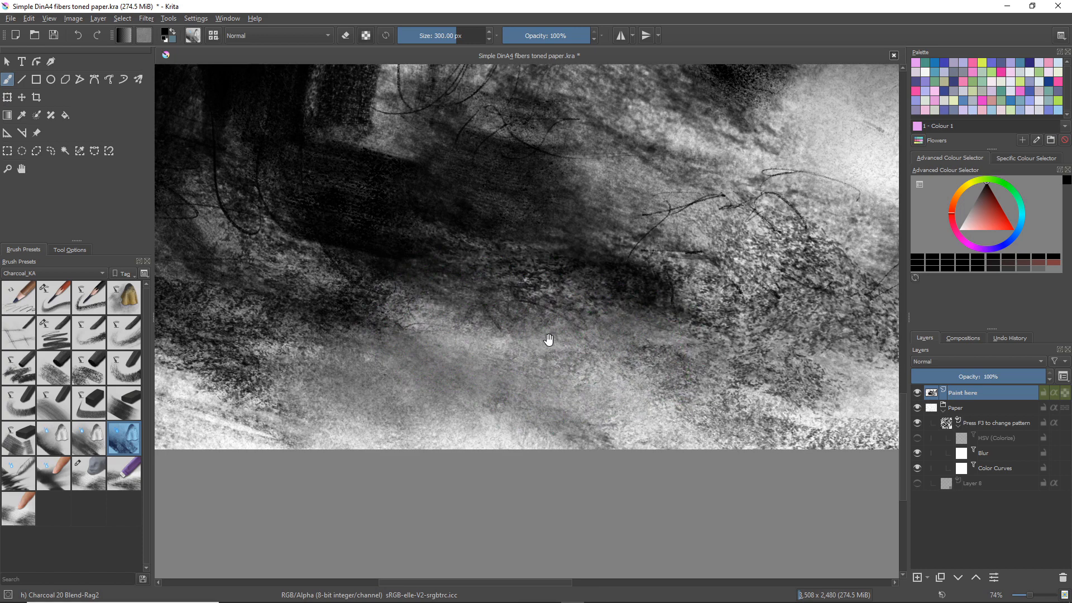
{"action": "left_click_drag", "start_coordinate": [562, 318], "coordinate": [430, 375]}
{"action": "mouse_move", "coordinate": [553, 257]}
{"action": "left_mouse_down"}
{"action": "mouse_move", "coordinate": [532, 291]}
{"action": "mouse_move", "coordinate": [435, 373]}
{"action": "mouse_move", "coordinate": [420, 433]}
{"action": "left_mouse_up"}
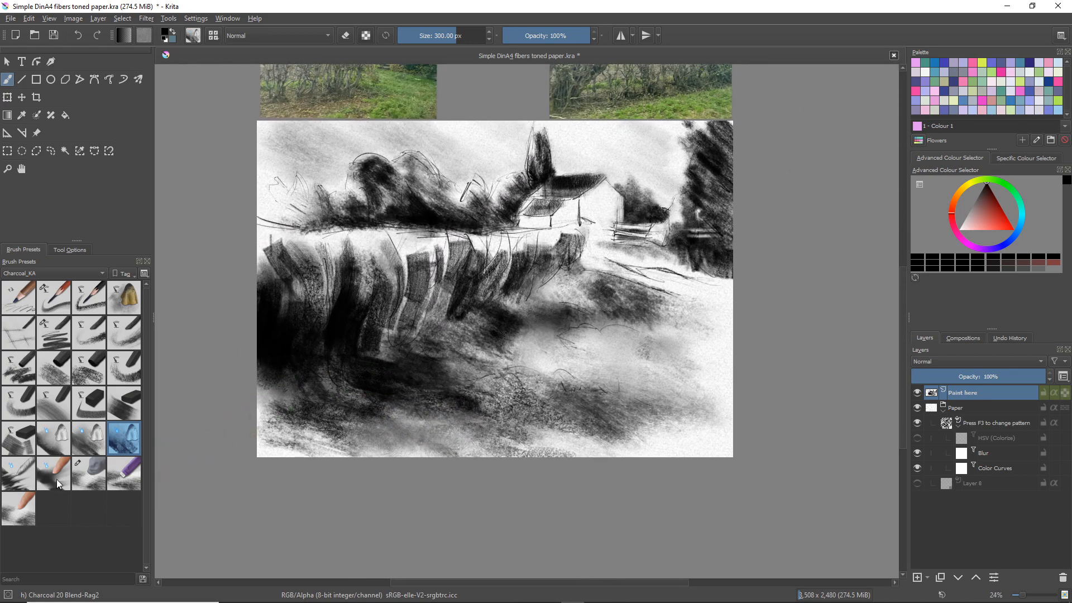
Choose the Charcoal 21 Blend-ZigZag brush at 100 px for blending the drawing
{"action": "left_click", "coordinate": [20, 464]}
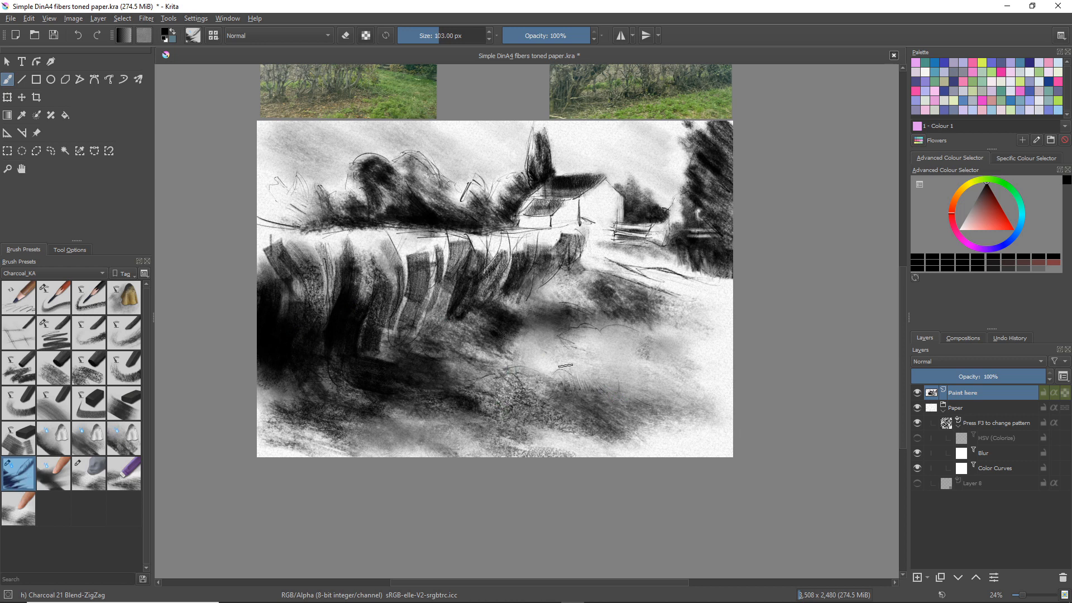
Smudge the dark foreground grass below the hedge with the Charcoal 21 Blend-ZigZag brush at 201 px
{"action": "key", "text": "bracketright"}
{"action": "key", "text": "bracketright"}
{"action": "key", "text": "bracketright"}
{"action": "key", "text": "bracketright"}
{"action": "key", "text": "bracketright"}
{"action": "key", "text": "bracketright"}
{"action": "key", "text": "bracketright"}
{"action": "key", "text": "bracketright"}
{"action": "key", "text": "bracketright"}
{"action": "key", "text": "bracketright"}
{"action": "key", "text": "bracketright"}
{"action": "key", "text": "bracketright"}
{"action": "key", "text": "bracketleft"}
{"action": "mouse_move", "coordinate": [531, 362]}
{"action": "left_mouse_down"}
{"action": "mouse_move", "coordinate": [556, 374]}
{"action": "mouse_move", "coordinate": [555, 361]}
{"action": "mouse_move", "coordinate": [595, 386]}
{"action": "mouse_move", "coordinate": [611, 387]}
{"action": "mouse_move", "coordinate": [593, 375]}
{"action": "mouse_move", "coordinate": [625, 377]}
{"action": "mouse_move", "coordinate": [648, 398]}
{"action": "left_mouse_up"}
{"action": "left_click_drag", "start_coordinate": [570, 394], "coordinate": [527, 393]}
{"action": "mouse_move", "coordinate": [375, 412]}
{"action": "left_mouse_down"}
{"action": "mouse_move", "coordinate": [409, 419]}
{"action": "mouse_move", "coordinate": [417, 404]}
{"action": "mouse_move", "coordinate": [419, 421]}
{"action": "mouse_move", "coordinate": [433, 396]}
{"action": "mouse_move", "coordinate": [417, 386]}
{"action": "mouse_move", "coordinate": [447, 433]}
{"action": "mouse_move", "coordinate": [423, 388]}
{"action": "mouse_move", "coordinate": [458, 433]}
{"action": "mouse_move", "coordinate": [442, 398]}
{"action": "mouse_move", "coordinate": [460, 414]}
{"action": "mouse_move", "coordinate": [455, 369]}
{"action": "mouse_move", "coordinate": [483, 408]}
{"action": "left_mouse_up"}
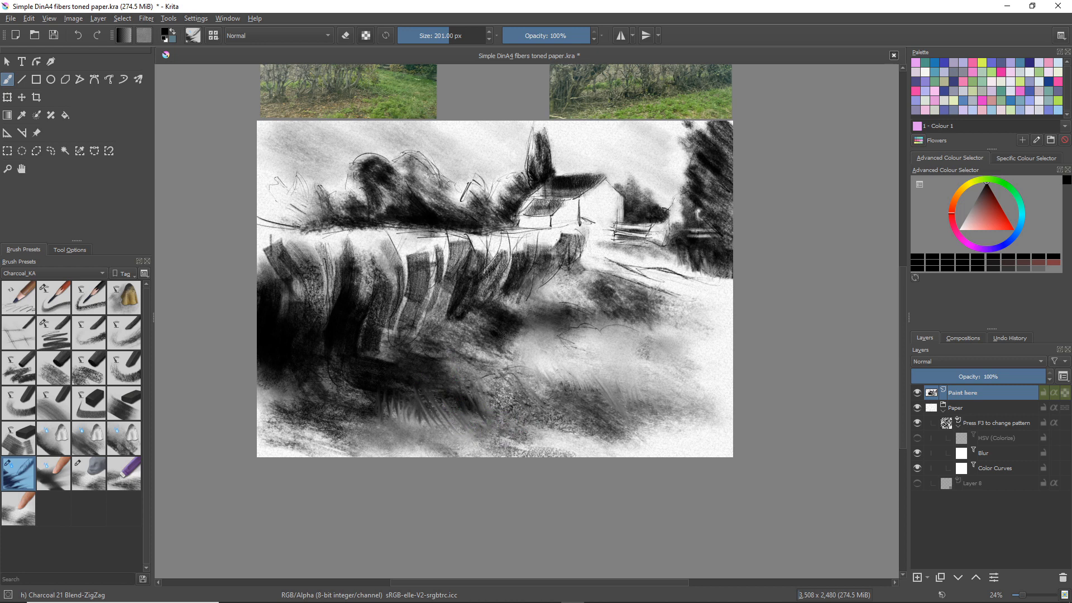
Smudge the foreground grass, house, background trees and tall right-hand tree with Charcoal 22 Blend-FingerDrag at 120 px
{"action": "left_click", "coordinate": [66, 479]}
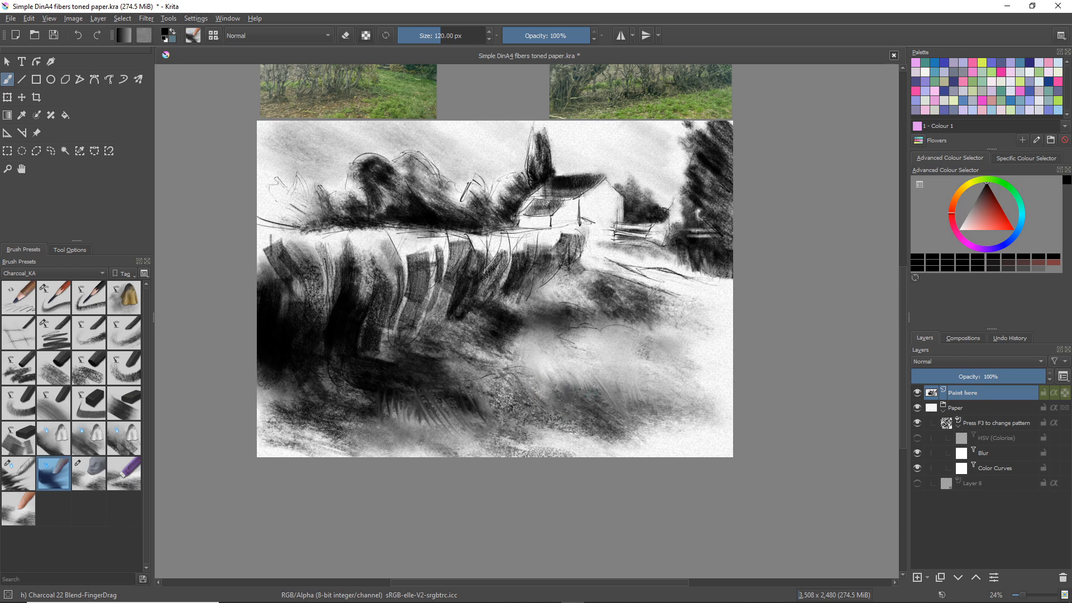
{"action": "left_click_drag", "start_coordinate": [596, 397], "coordinate": [658, 456]}
{"action": "mouse_move", "coordinate": [634, 214]}
{"action": "left_mouse_down"}
{"action": "mouse_move", "coordinate": [572, 212]}
{"action": "mouse_move", "coordinate": [594, 178]}
{"action": "left_mouse_up"}
{"action": "left_click_drag", "start_coordinate": [584, 215], "coordinate": [571, 213]}
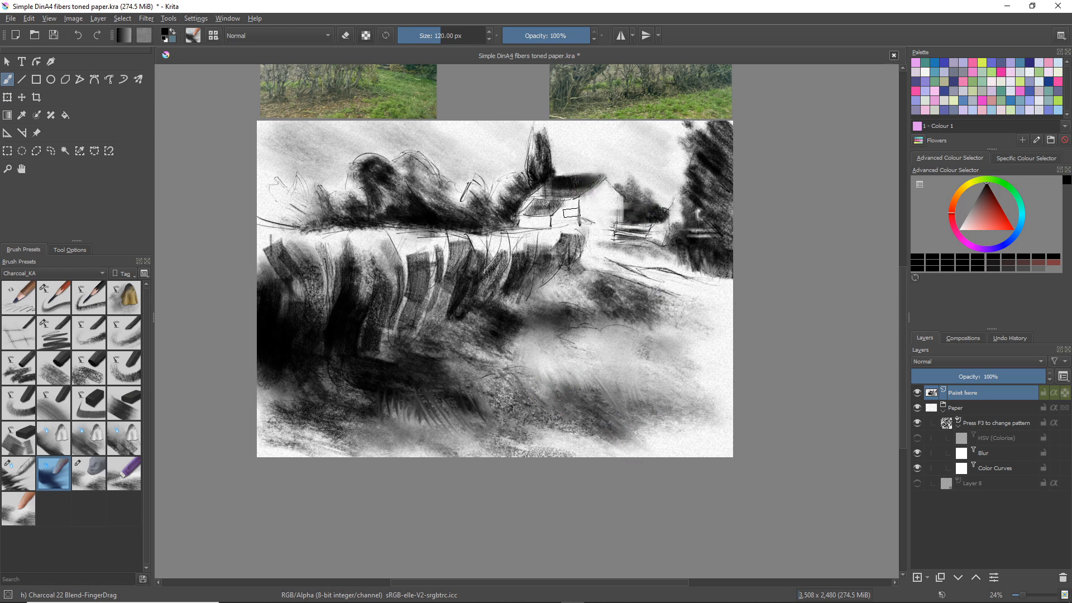
{"action": "mouse_move", "coordinate": [539, 165]}
{"action": "left_mouse_down"}
{"action": "mouse_move", "coordinate": [560, 148]}
{"action": "mouse_move", "coordinate": [523, 142]}
{"action": "mouse_move", "coordinate": [541, 146]}
{"action": "mouse_move", "coordinate": [536, 173]}
{"action": "left_mouse_up"}
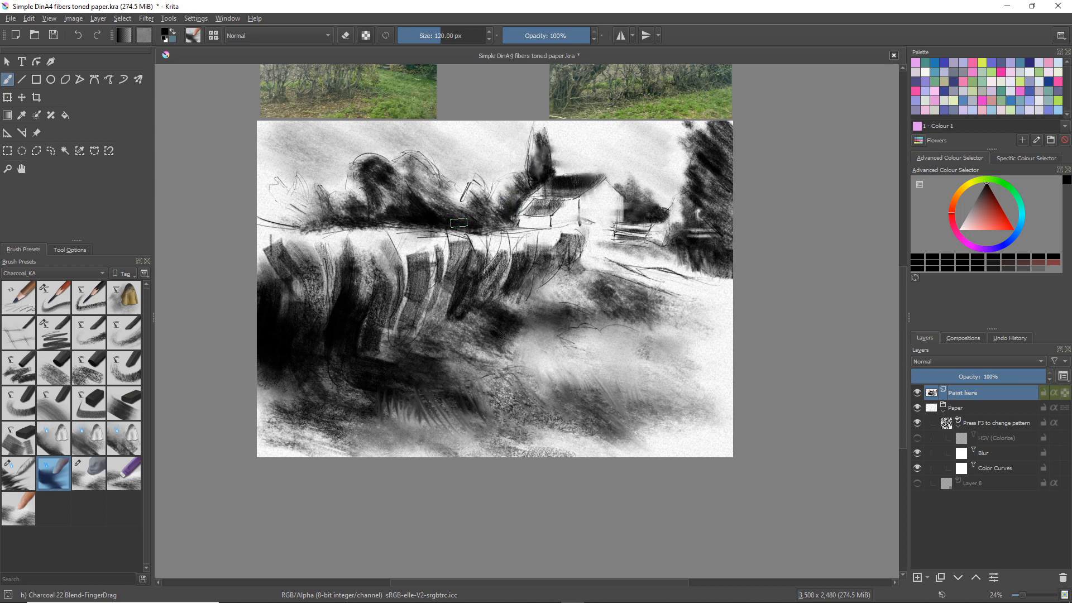
{"action": "left_click_drag", "start_coordinate": [379, 159], "coordinate": [375, 141]}
{"action": "mouse_move", "coordinate": [370, 177]}
{"action": "left_mouse_down"}
{"action": "mouse_move", "coordinate": [341, 177]}
{"action": "mouse_move", "coordinate": [364, 197]}
{"action": "left_mouse_up"}
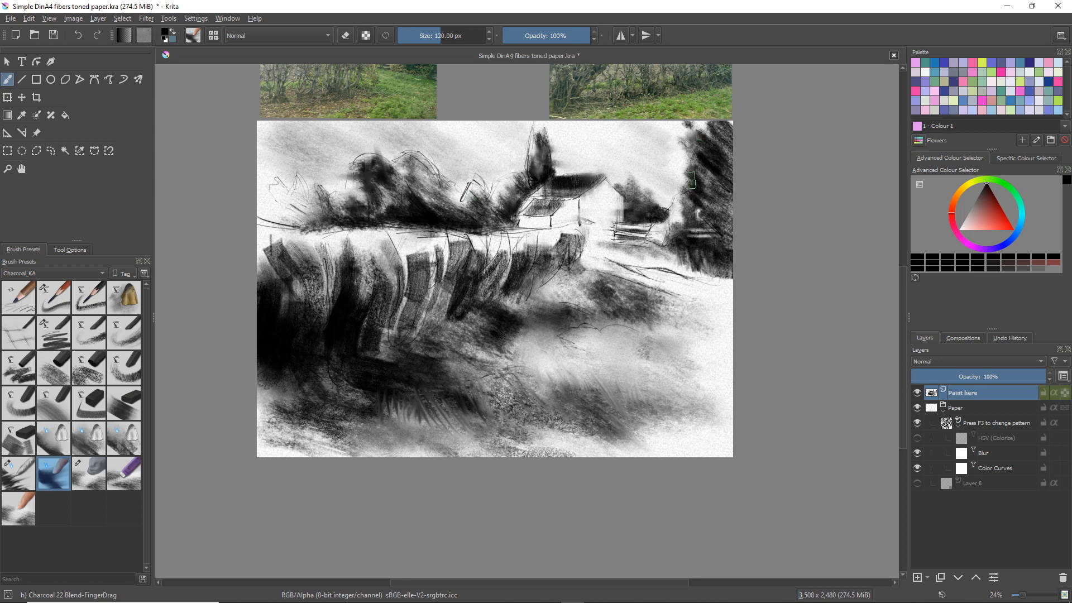
{"action": "left_click_drag", "start_coordinate": [694, 190], "coordinate": [685, 209]}
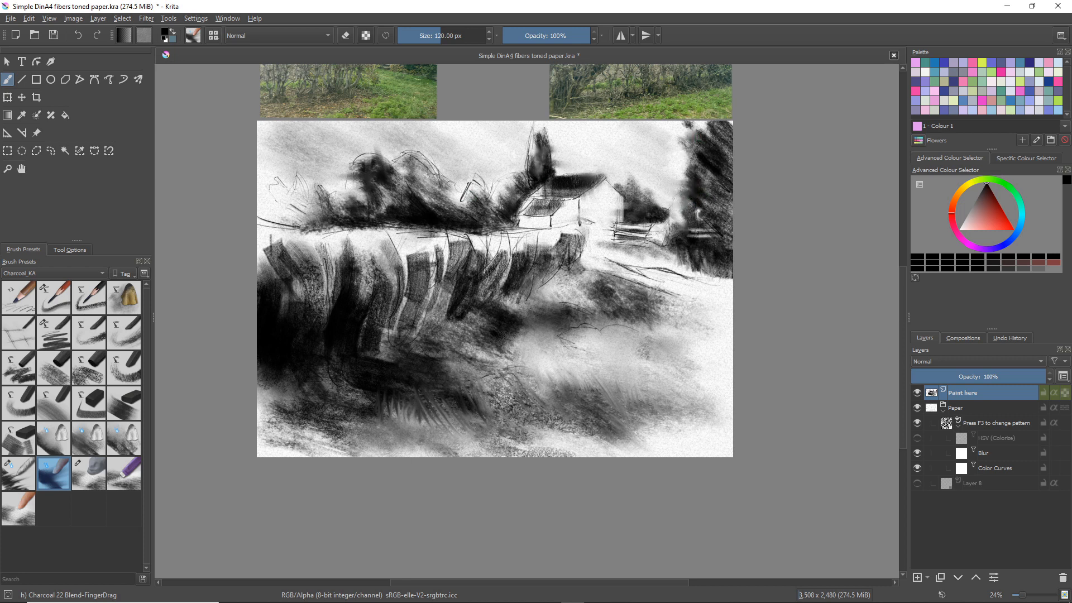
Lift soft light strokes out of the right foreground grass with the Charcoal 25 Finger-Touch brush at 75 px
{"action": "left_click", "coordinate": [103, 473]}
{"action": "left_click", "coordinate": [19, 508]}
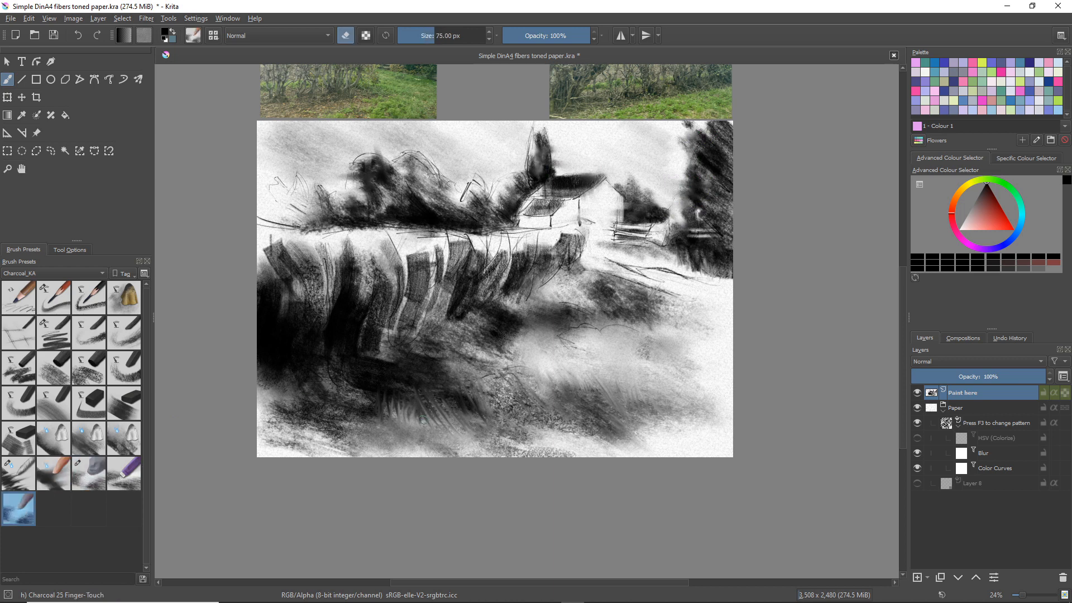
{"action": "mouse_move", "coordinate": [607, 370]}
{"action": "left_mouse_down"}
{"action": "mouse_move", "coordinate": [607, 393]}
{"action": "mouse_move", "coordinate": [601, 377]}
{"action": "mouse_move", "coordinate": [659, 417]}
{"action": "mouse_move", "coordinate": [578, 373]}
{"action": "mouse_move", "coordinate": [594, 392]}
{"action": "mouse_move", "coordinate": [586, 365]}
{"action": "mouse_move", "coordinate": [583, 382]}
{"action": "mouse_move", "coordinate": [557, 370]}
{"action": "mouse_move", "coordinate": [554, 389]}
{"action": "mouse_move", "coordinate": [528, 388]}
{"action": "mouse_move", "coordinate": [612, 379]}
{"action": "mouse_move", "coordinate": [604, 365]}
{"action": "mouse_move", "coordinate": [594, 395]}
{"action": "left_mouse_up"}
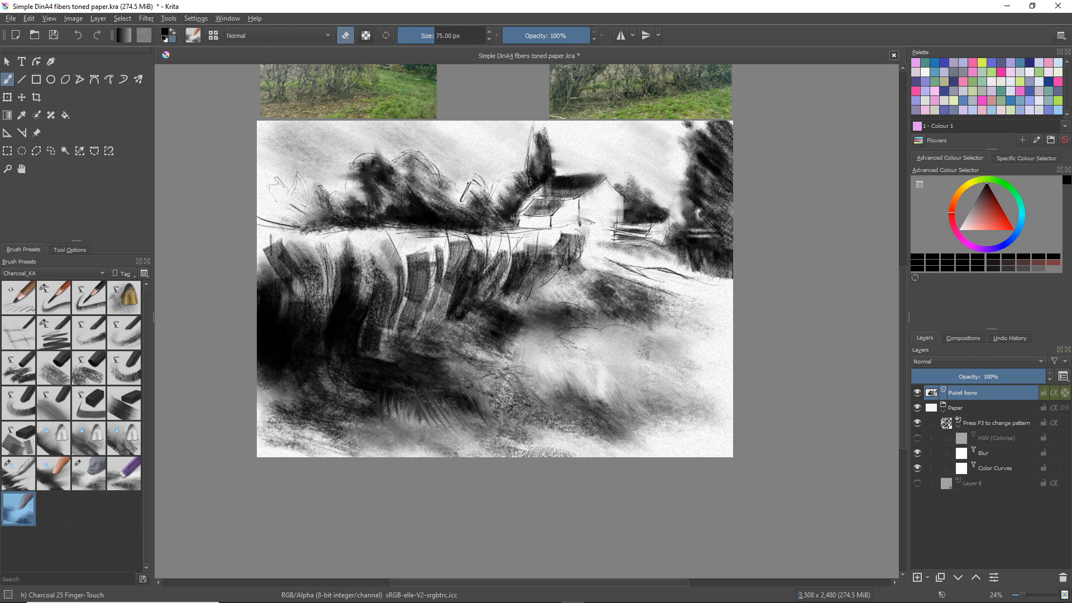
{"action": "left_click_drag", "start_coordinate": [588, 379], "coordinate": [593, 393]}
{"action": "mouse_move", "coordinate": [606, 385]}
{"action": "left_mouse_down"}
{"action": "mouse_move", "coordinate": [613, 400]}
{"action": "mouse_move", "coordinate": [636, 393]}
{"action": "left_mouse_up"}
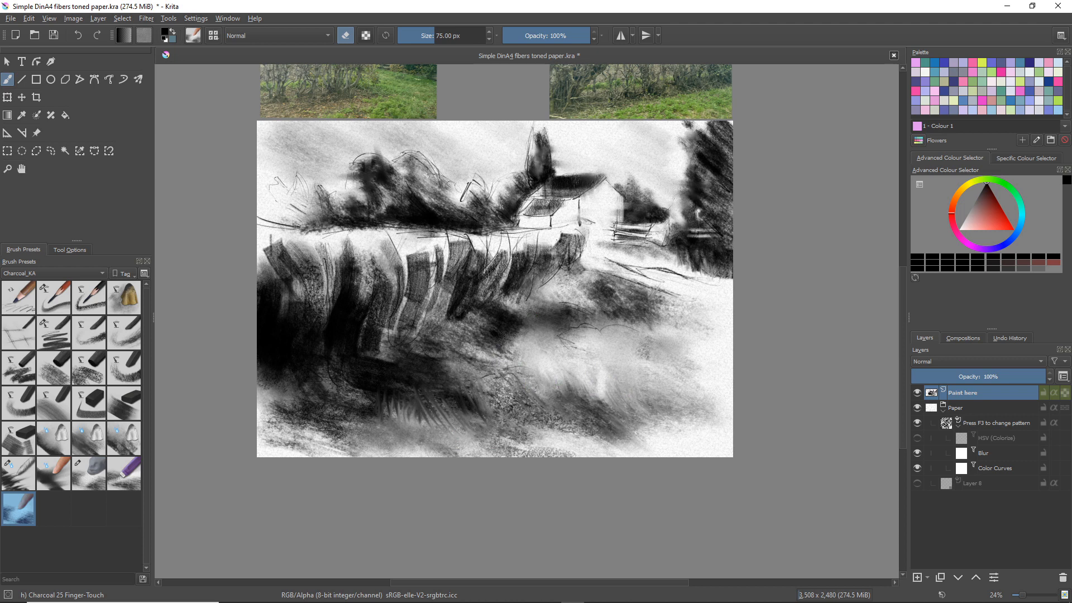
{"action": "mouse_move", "coordinate": [554, 376]}
{"action": "left_mouse_down"}
{"action": "mouse_move", "coordinate": [565, 391]}
{"action": "mouse_move", "coordinate": [653, 416]}
{"action": "left_mouse_up"}
{"action": "left_click_drag", "start_coordinate": [606, 391], "coordinate": [618, 412]}
{"action": "left_click_drag", "start_coordinate": [597, 371], "coordinate": [614, 399]}
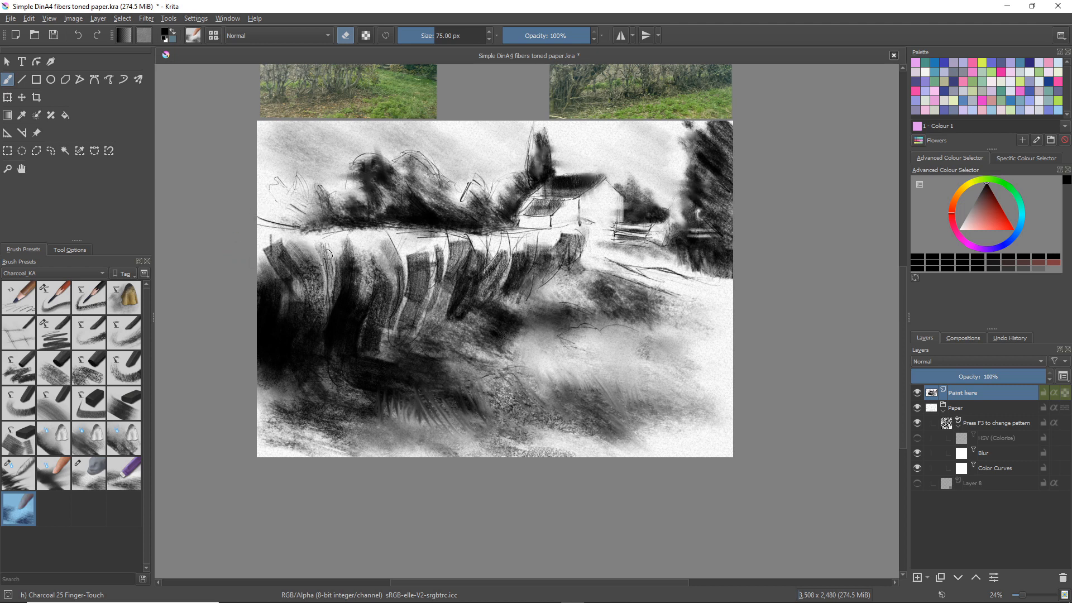
Lift a light forked trunk and its upper branches out of the dark hedge with Finger-Touch at 38 px
{"action": "scroll", "coordinate": [399, 256], "scroll_direction": "down", "scroll_amount": 3}
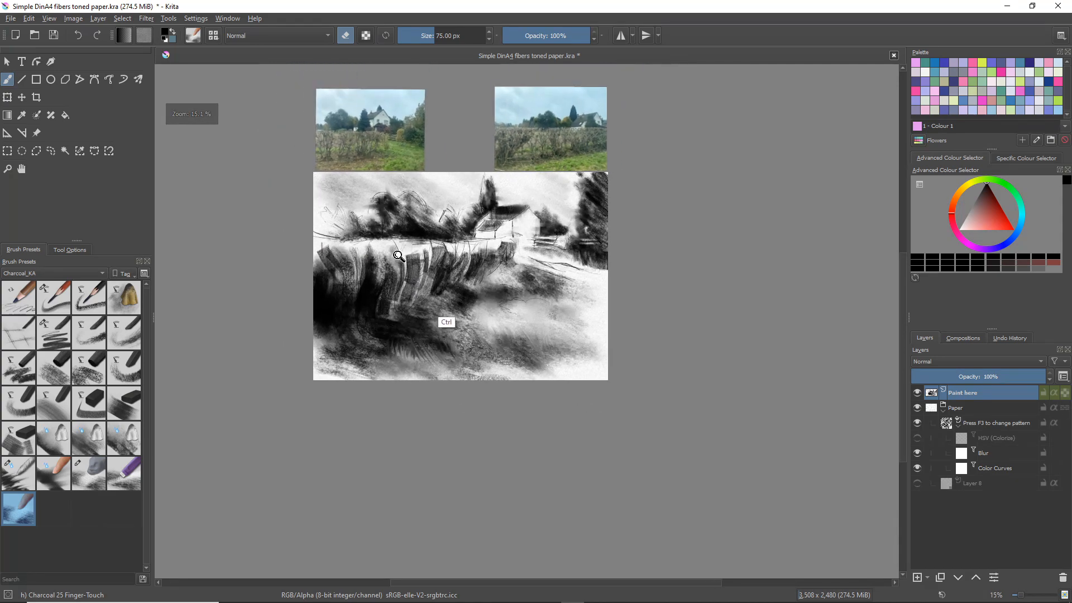
{"action": "scroll", "coordinate": [398, 256], "scroll_direction": "up", "scroll_amount": 4}
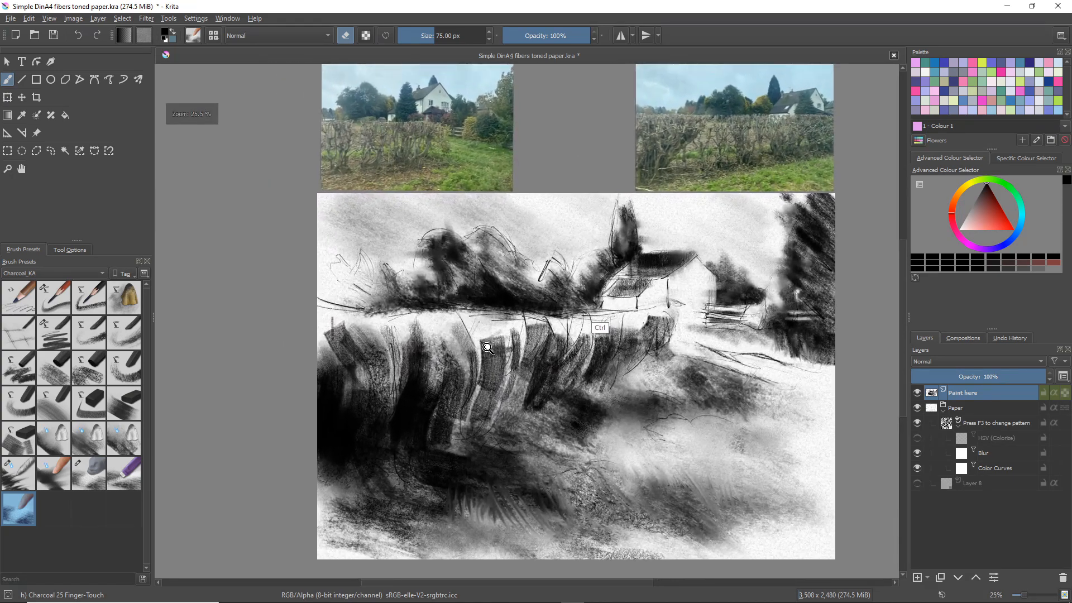
{"action": "scroll", "coordinate": [488, 347], "scroll_direction": "up", "scroll_amount": 1}
{"action": "scroll", "coordinate": [487, 348], "scroll_direction": "down", "scroll_amount": 1}
{"action": "scroll", "coordinate": [487, 347], "scroll_direction": "up", "scroll_amount": 1}
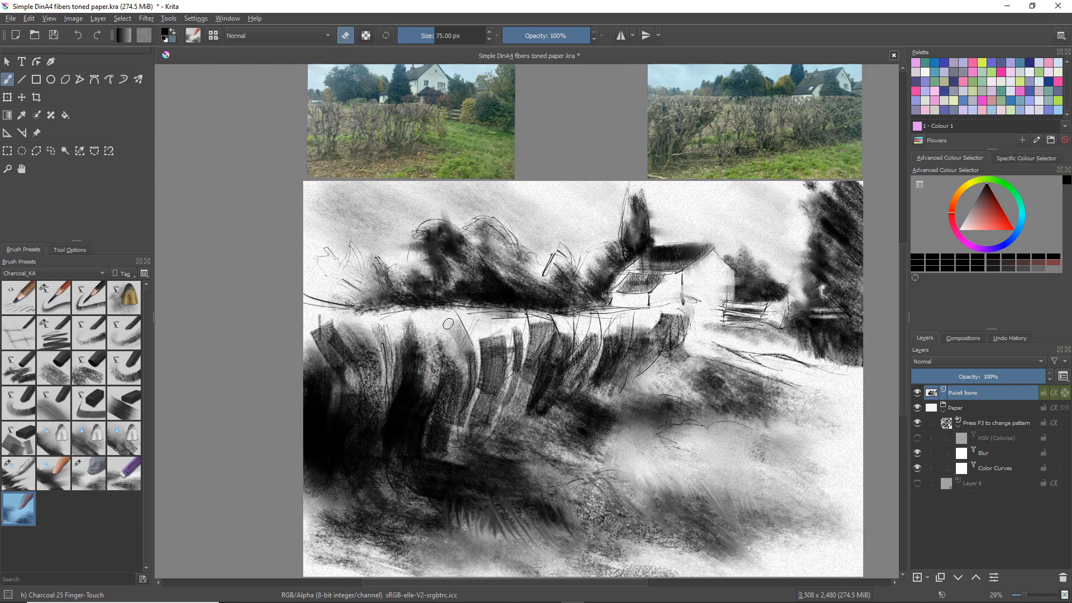
{"action": "key", "text": "bracketleft"}
{"action": "key", "text": "bracketleft"}
{"action": "key", "text": "bracketleft"}
{"action": "key", "text": "bracketleft"}
{"action": "key", "text": "bracketleft"}
{"action": "key", "text": "bracketleft"}
{"action": "key", "text": "bracketleft"}
{"action": "key", "text": "bracketleft"}
{"action": "mouse_move", "coordinate": [439, 342]}
{"action": "left_mouse_down"}
{"action": "mouse_move", "coordinate": [435, 367]}
{"action": "mouse_move", "coordinate": [443, 337]}
{"action": "mouse_move", "coordinate": [396, 438]}
{"action": "mouse_move", "coordinate": [393, 417]}
{"action": "mouse_move", "coordinate": [401, 394]}
{"action": "mouse_move", "coordinate": [420, 396]}
{"action": "mouse_move", "coordinate": [398, 456]}
{"action": "mouse_move", "coordinate": [419, 412]}
{"action": "mouse_move", "coordinate": [396, 456]}
{"action": "left_mouse_up"}
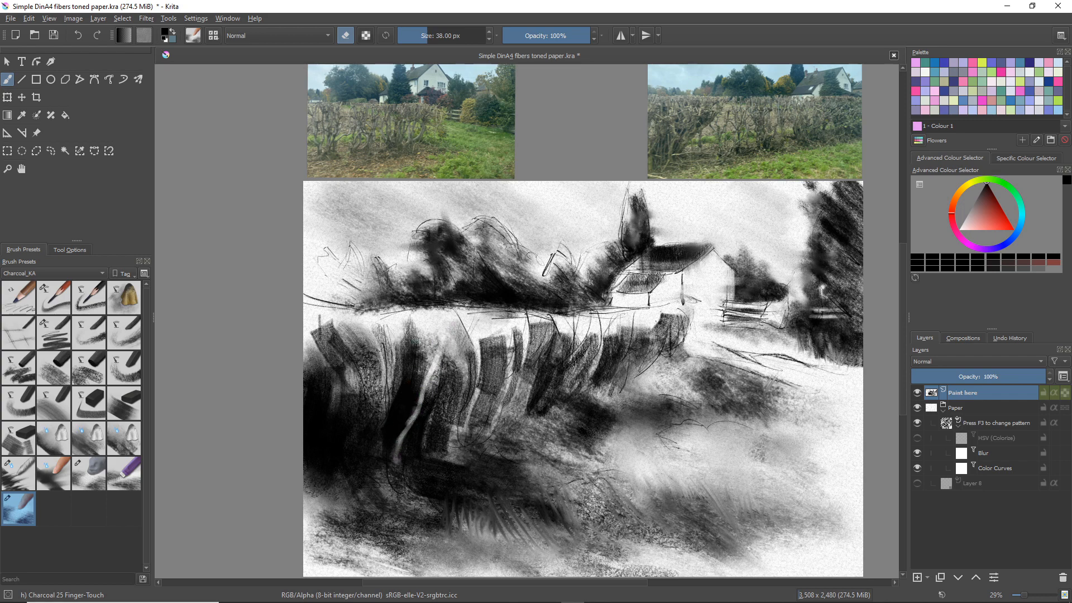
{"action": "mouse_move", "coordinate": [428, 336]}
{"action": "left_mouse_down"}
{"action": "mouse_move", "coordinate": [422, 364]}
{"action": "mouse_move", "coordinate": [425, 327]}
{"action": "mouse_move", "coordinate": [442, 349]}
{"action": "mouse_move", "coordinate": [430, 384]}
{"action": "mouse_move", "coordinate": [455, 335]}
{"action": "mouse_move", "coordinate": [420, 406]}
{"action": "left_mouse_up"}
{"action": "mouse_move", "coordinate": [400, 325]}
{"action": "left_mouse_down"}
{"action": "mouse_move", "coordinate": [405, 368]}
{"action": "mouse_move", "coordinate": [419, 382]}
{"action": "mouse_move", "coordinate": [402, 337]}
{"action": "mouse_move", "coordinate": [423, 391]}
{"action": "mouse_move", "coordinate": [410, 368]}
{"action": "left_mouse_up"}
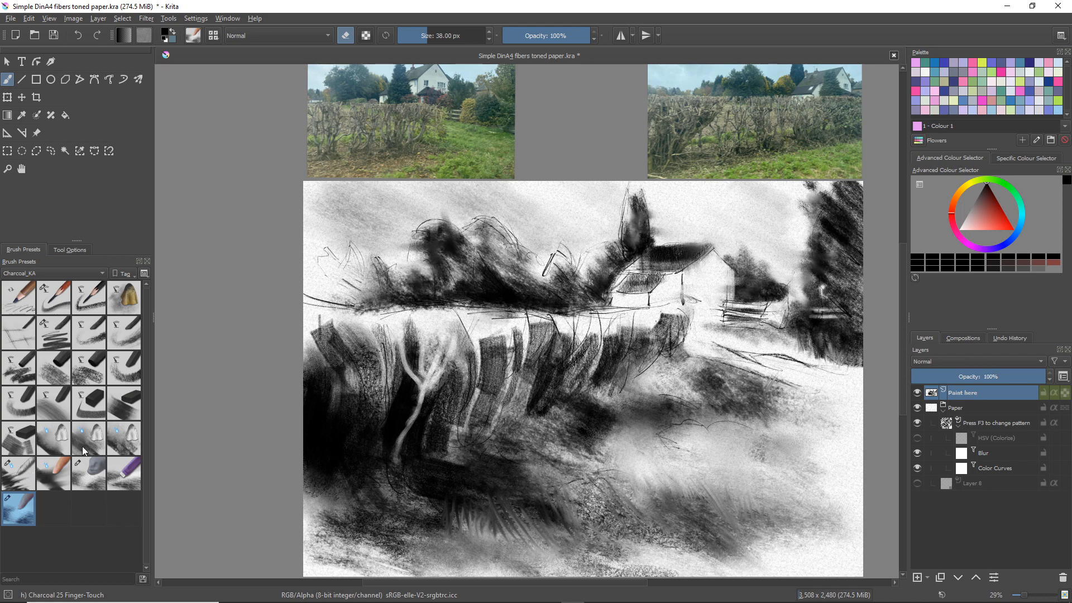
Erase thinner side branches around the forked trunk in the hedge with Charcoal 23 Eraser-Soft at 22 px
{"action": "left_click", "coordinate": [86, 470]}
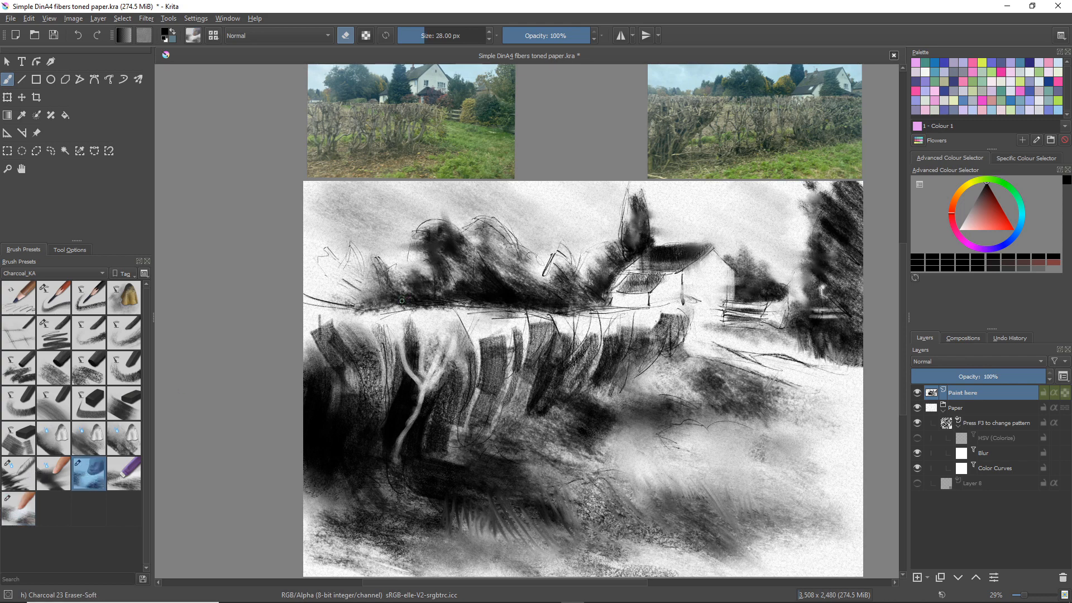
{"action": "key", "text": "bracketleft"}
{"action": "key", "text": "bracketleft"}
{"action": "key", "text": "bracketleft"}
{"action": "key", "text": "bracketleft"}
{"action": "left_click_drag", "start_coordinate": [403, 385], "coordinate": [407, 410]}
{"action": "mouse_move", "coordinate": [475, 330]}
{"action": "left_mouse_down"}
{"action": "mouse_move", "coordinate": [460, 375]}
{"action": "mouse_move", "coordinate": [424, 397]}
{"action": "mouse_move", "coordinate": [471, 335]}
{"action": "mouse_move", "coordinate": [464, 370]}
{"action": "mouse_move", "coordinate": [438, 394]}
{"action": "left_mouse_up"}
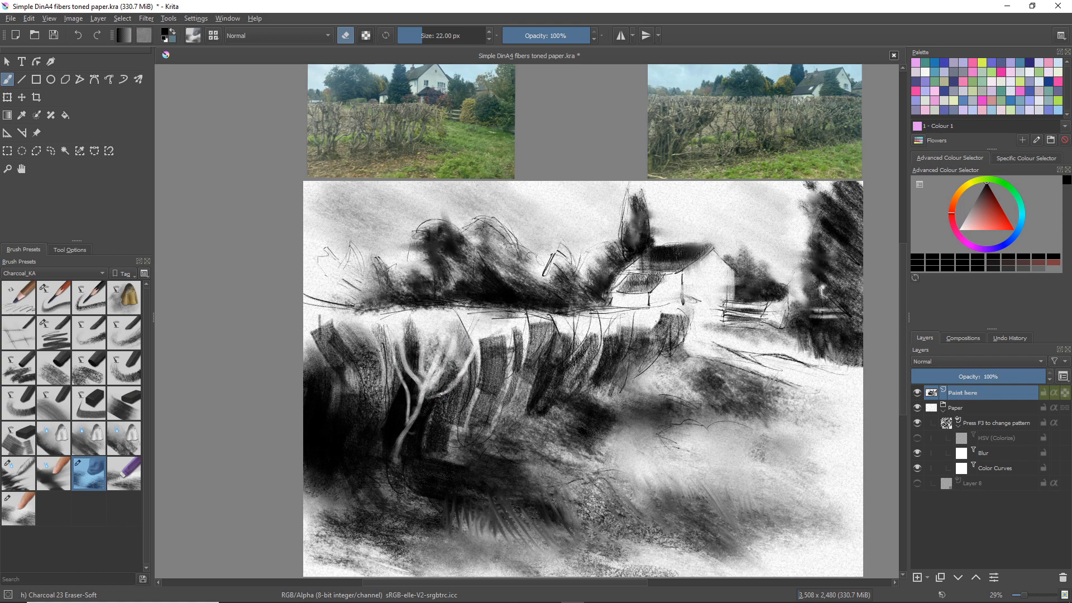
Erase more light twigs on both sides of the forked trunk with the 22 px Eraser-Soft brush
{"action": "right_click", "coordinate": [461, 320]}
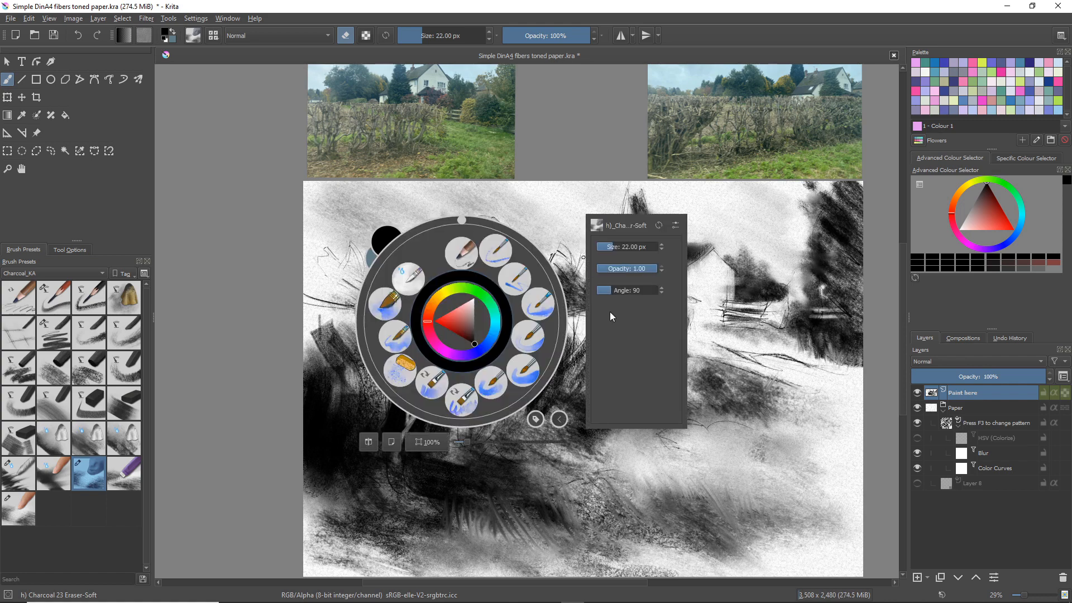
{"action": "left_click", "coordinate": [519, 210]}
{"action": "left_click_drag", "start_coordinate": [462, 322], "coordinate": [468, 364]}
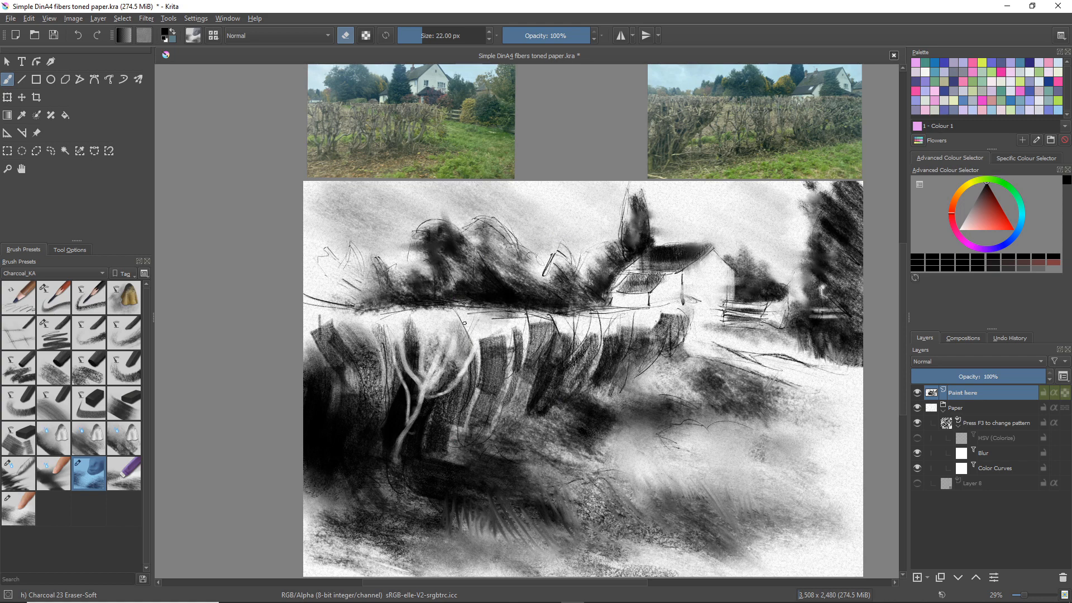
{"action": "left_click_drag", "start_coordinate": [464, 325], "coordinate": [469, 340]}
{"action": "left_click_drag", "start_coordinate": [454, 378], "coordinate": [472, 384]}
{"action": "mouse_move", "coordinate": [376, 329]}
{"action": "left_mouse_down"}
{"action": "mouse_move", "coordinate": [399, 428]}
{"action": "mouse_move", "coordinate": [391, 460]}
{"action": "mouse_move", "coordinate": [408, 429]}
{"action": "left_mouse_up"}
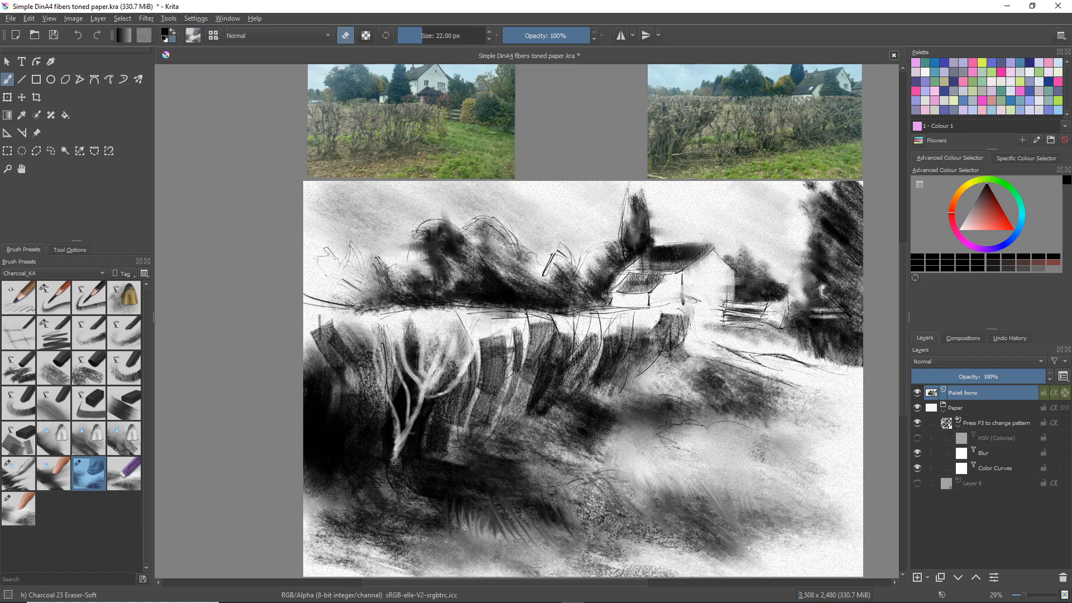
Erase a row of light curved stems across the hedge's left end with the Eraser-Soft brush
{"action": "left_click_drag", "start_coordinate": [373, 393], "coordinate": [370, 454]}
{"action": "left_click_drag", "start_coordinate": [350, 322], "coordinate": [356, 400]}
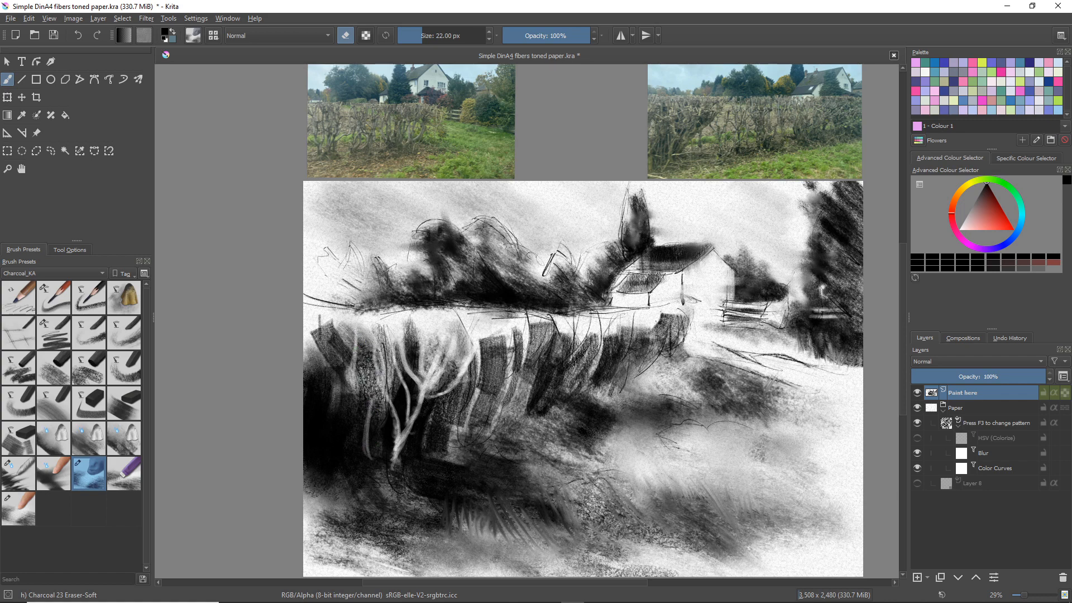
{"action": "left_click_drag", "start_coordinate": [363, 330], "coordinate": [355, 398]}
{"action": "left_click_drag", "start_coordinate": [332, 321], "coordinate": [338, 383]}
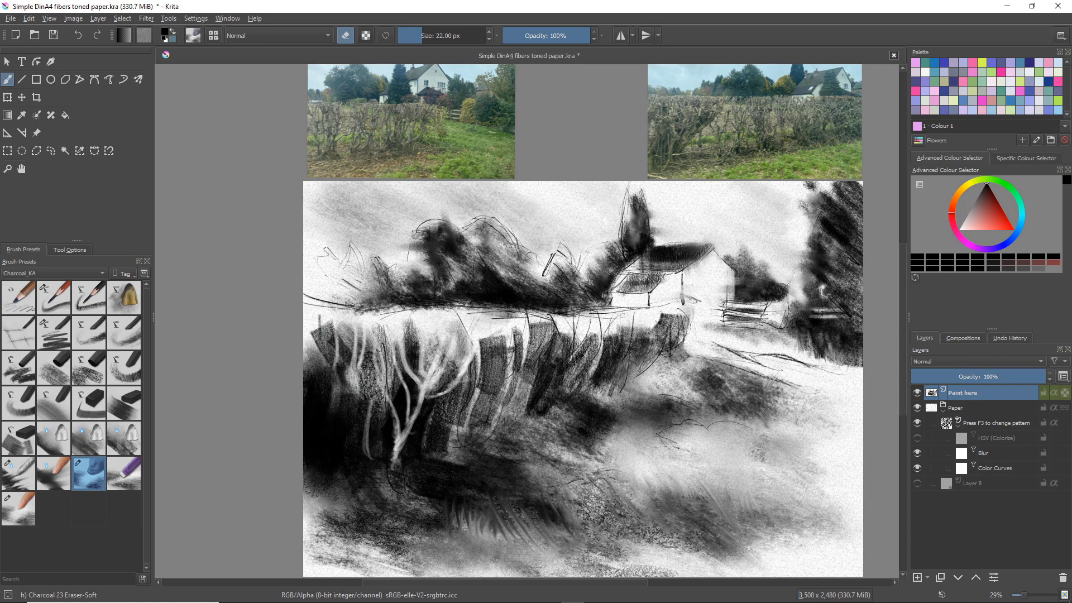
{"action": "mouse_move", "coordinate": [327, 318]}
{"action": "left_mouse_down"}
{"action": "mouse_move", "coordinate": [304, 389]}
{"action": "mouse_move", "coordinate": [316, 378]}
{"action": "left_mouse_up"}
{"action": "mouse_move", "coordinate": [336, 328]}
{"action": "left_mouse_down"}
{"action": "mouse_move", "coordinate": [321, 378]}
{"action": "mouse_move", "coordinate": [334, 344]}
{"action": "mouse_move", "coordinate": [304, 399]}
{"action": "left_mouse_up"}
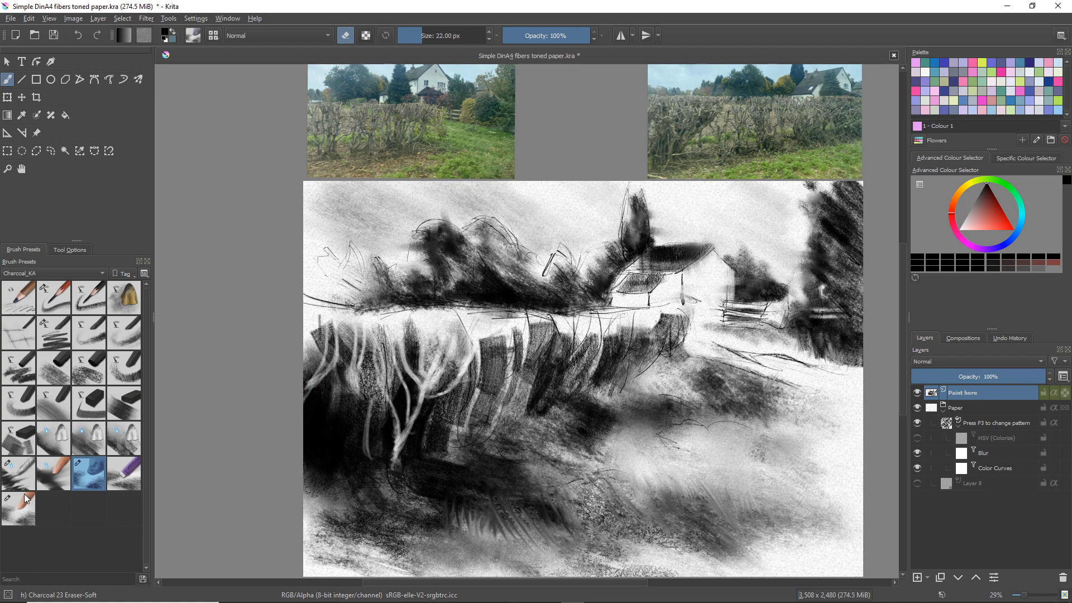
Blend the left and middle hedge and its light branches with the Charcoal 21 Blend-ZigZag brush at 201 px
{"action": "left_click", "coordinate": [15, 475]}
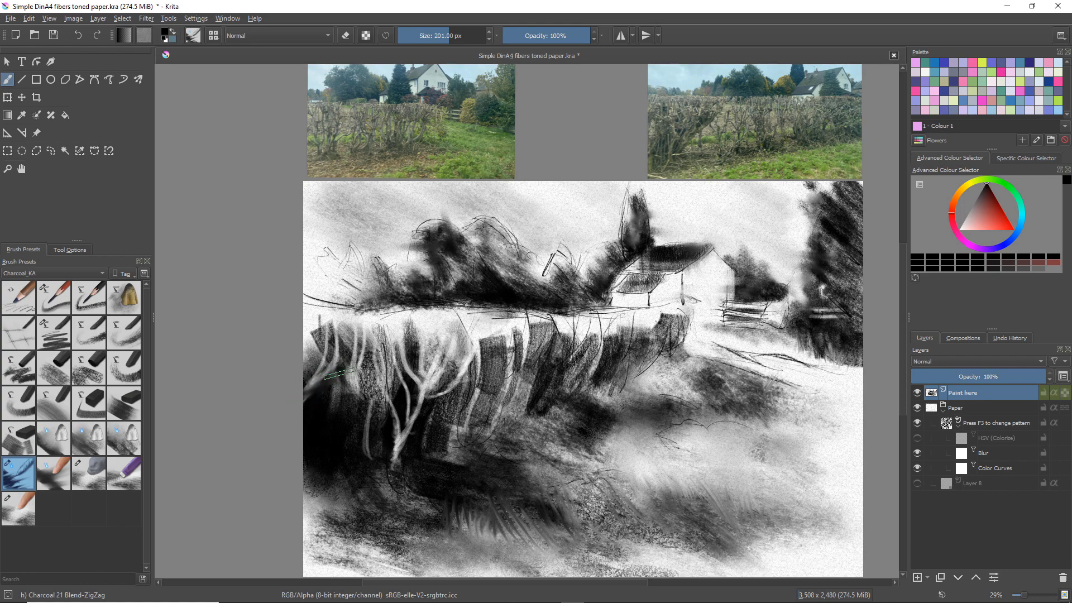
{"action": "right_click", "coordinate": [339, 433]}
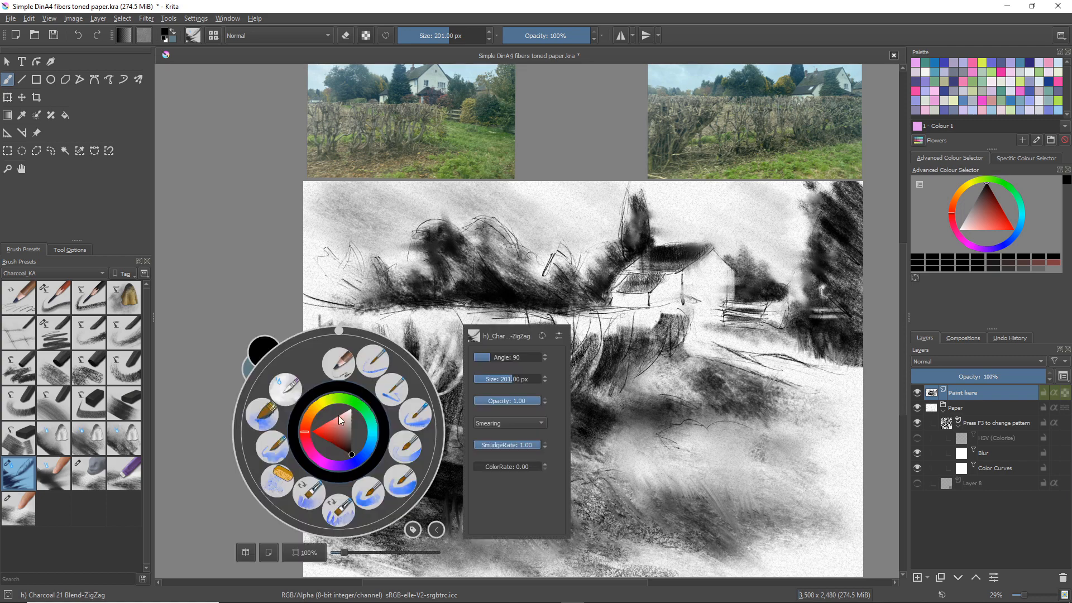
{"action": "left_click", "coordinate": [430, 284]}
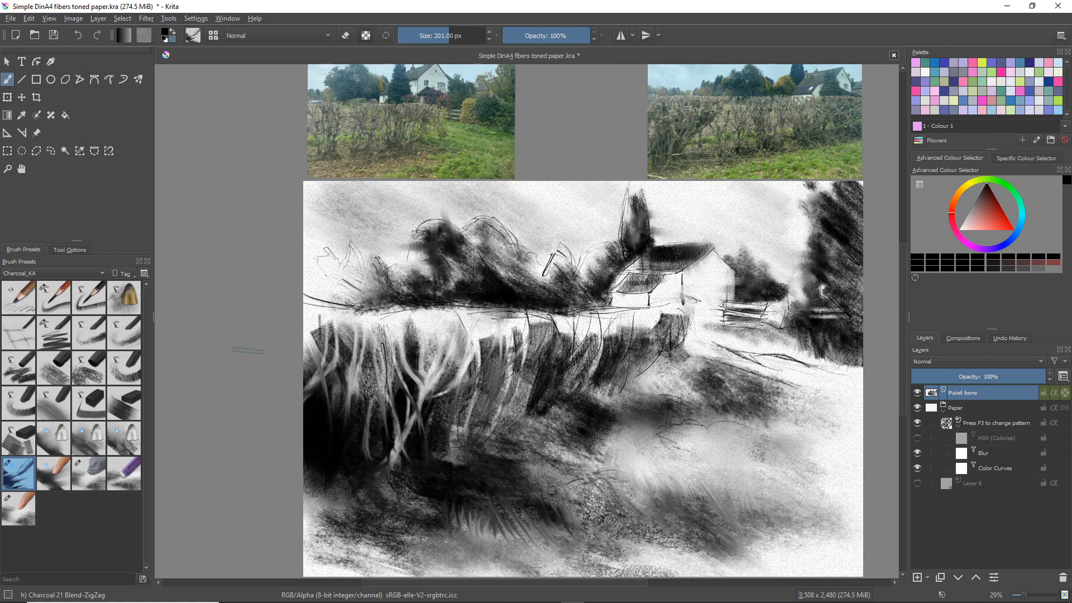
Erase thin light stems in the middle of the hedge with the Charcoal 24 Eraser-Blend brush at 30 px
{"action": "left_click", "coordinate": [116, 464]}
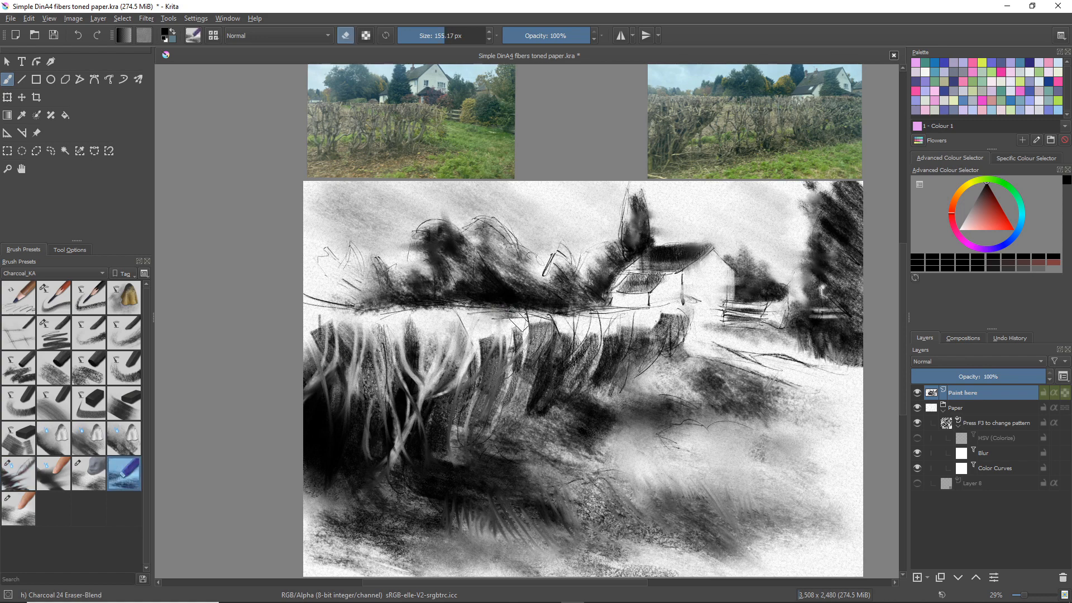
{"action": "key", "text": "bracketleft"}
{"action": "key", "text": "bracketleft"}
{"action": "key", "text": "bracketleft"}
{"action": "key", "text": "bracketleft"}
{"action": "key", "text": "bracketleft"}
{"action": "key", "text": "bracketleft"}
{"action": "key", "text": "bracketleft"}
{"action": "key", "text": "bracketleft"}
{"action": "key", "text": "bracketleft"}
{"action": "key", "text": "bracketleft"}
{"action": "key", "text": "bracketleft"}
{"action": "key", "text": "bracketleft"}
{"action": "key", "text": "bracketleft"}
{"action": "key", "text": "bracketleft"}
{"action": "key", "text": "bracketleft"}
{"action": "key", "text": "bracketleft"}
{"action": "key", "text": "bracketleft"}
{"action": "key", "text": "bracketleft"}
{"action": "key", "text": "bracketleft"}
{"action": "key", "text": "bracketleft"}
{"action": "left_click_drag", "start_coordinate": [545, 319], "coordinate": [544, 389]}
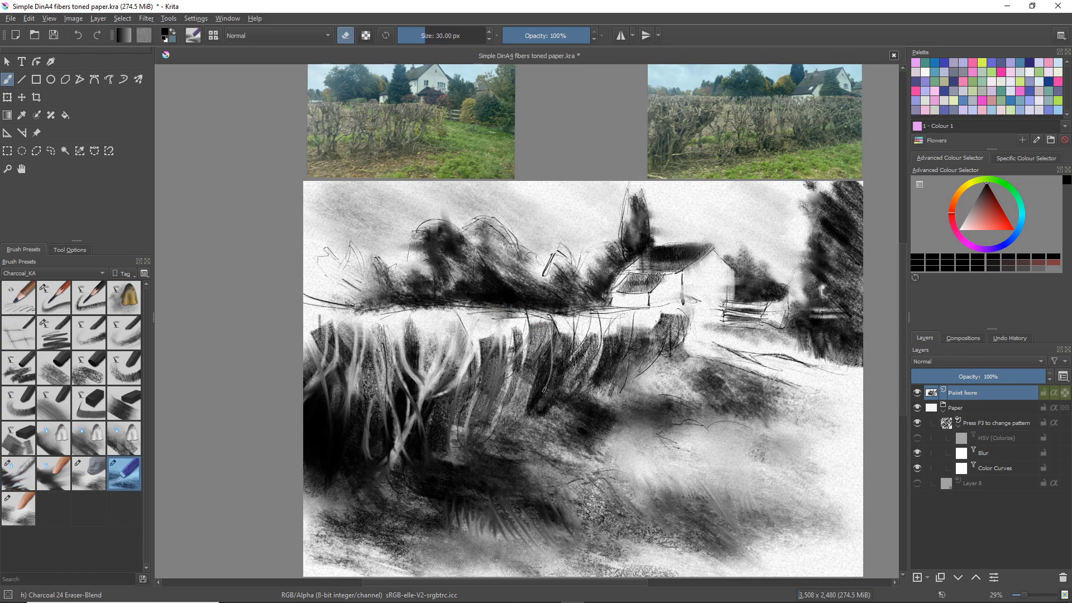
{"action": "left_click_drag", "start_coordinate": [546, 334], "coordinate": [544, 386]}
{"action": "mouse_move", "coordinate": [549, 338]}
{"action": "left_mouse_down"}
{"action": "mouse_move", "coordinate": [542, 396]}
{"action": "mouse_move", "coordinate": [547, 371]}
{"action": "left_mouse_up"}
{"action": "left_click_drag", "start_coordinate": [582, 332], "coordinate": [559, 406]}
{"action": "mouse_move", "coordinate": [592, 334]}
{"action": "left_mouse_down"}
{"action": "mouse_move", "coordinate": [569, 380]}
{"action": "mouse_move", "coordinate": [578, 384]}
{"action": "left_mouse_up"}
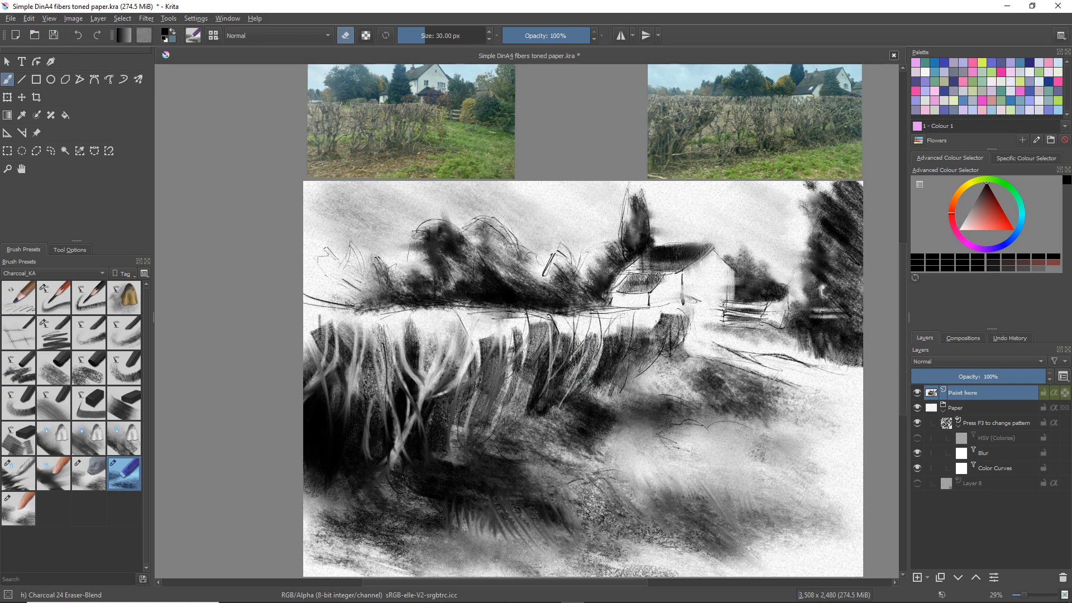
Erase further light stems along the hedge's far right end with the 30 px Eraser-Blend brush
{"action": "left_click_drag", "start_coordinate": [614, 337], "coordinate": [604, 386]}
{"action": "left_click_drag", "start_coordinate": [625, 321], "coordinate": [608, 382]}
{"action": "left_click_drag", "start_coordinate": [629, 321], "coordinate": [621, 380]}
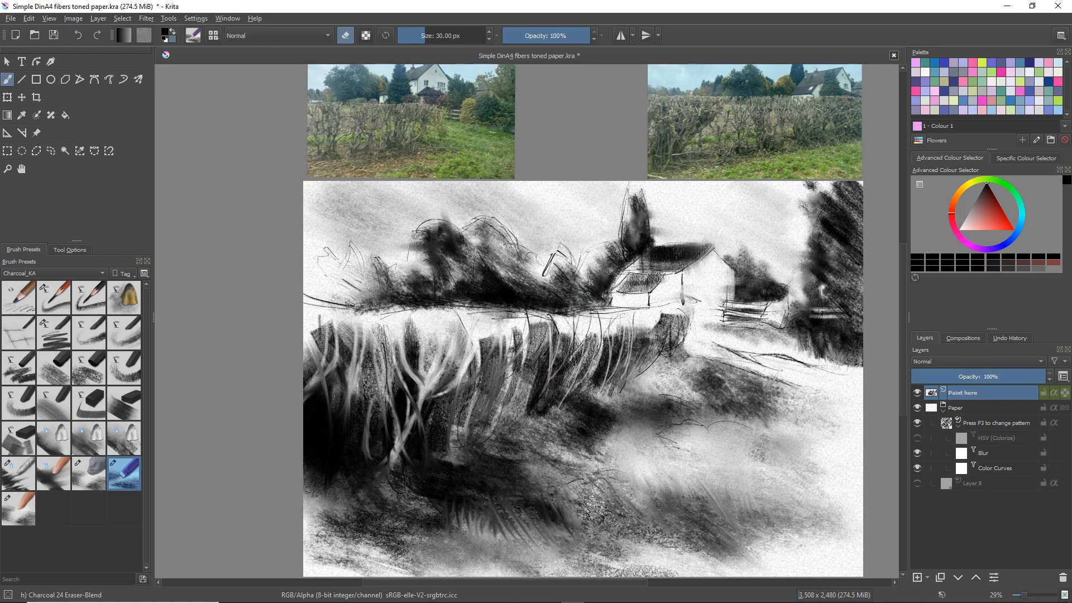
{"action": "left_click_drag", "start_coordinate": [636, 318], "coordinate": [628, 376]}
{"action": "left_click_drag", "start_coordinate": [644, 327], "coordinate": [634, 383]}
{"action": "mouse_move", "coordinate": [652, 325]}
{"action": "left_mouse_down"}
{"action": "mouse_move", "coordinate": [646, 373]}
{"action": "mouse_move", "coordinate": [650, 362]}
{"action": "left_mouse_up"}
{"action": "left_click_drag", "start_coordinate": [666, 308], "coordinate": [660, 366]}
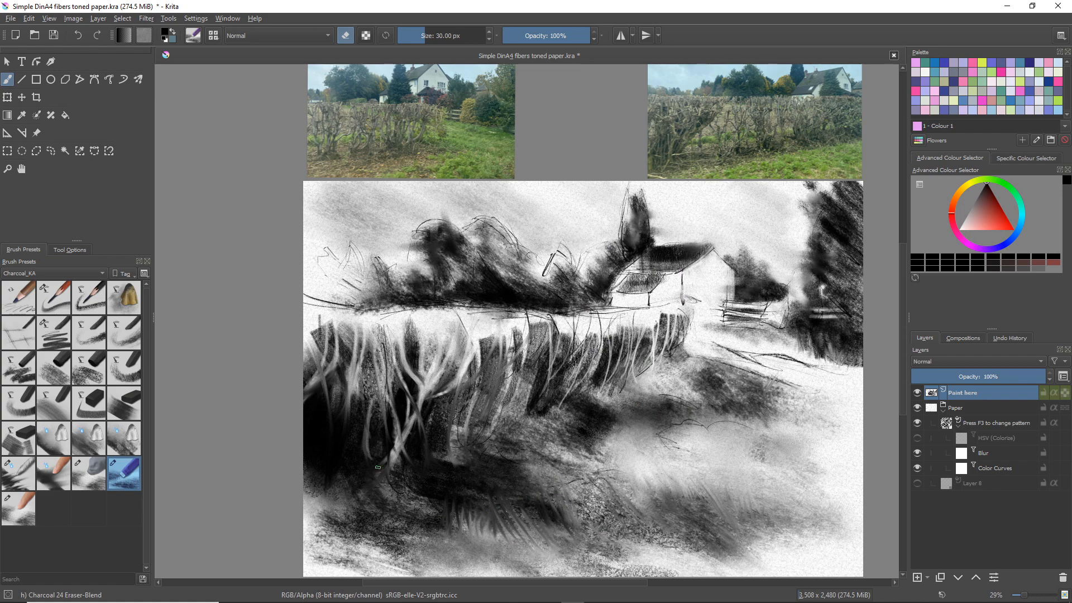
Darken the foreground ground below the hedge with broad Charcoal 17 Comp-FlatEdge strokes at 300 px
{"action": "left_click", "coordinate": [92, 402]}
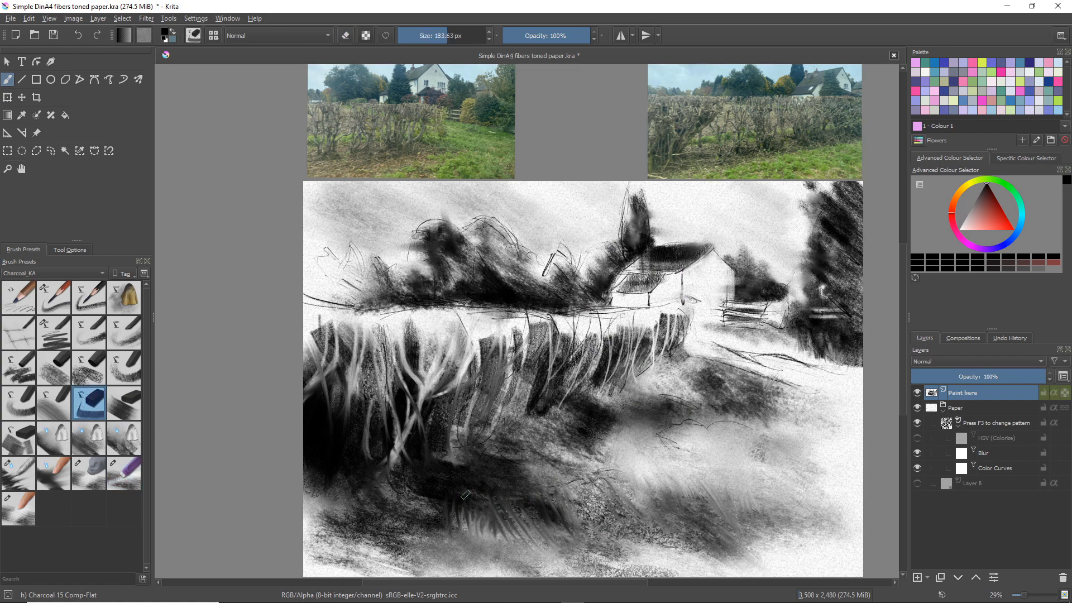
{"action": "left_click", "coordinate": [28, 433]}
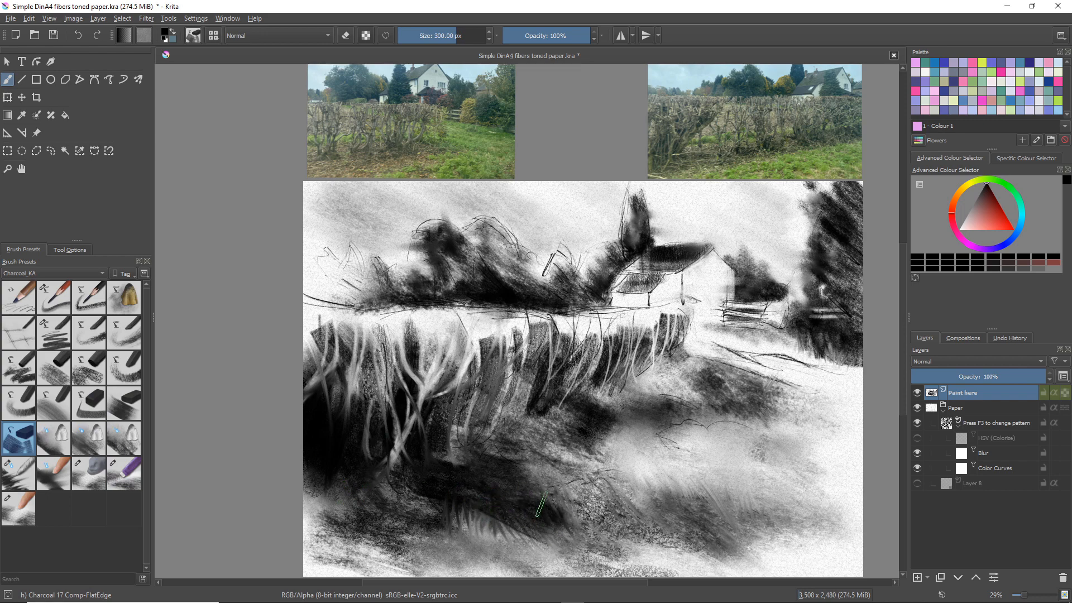
{"action": "mouse_move", "coordinate": [540, 504]}
{"action": "left_mouse_down"}
{"action": "mouse_move", "coordinate": [642, 537]}
{"action": "mouse_move", "coordinate": [432, 519]}
{"action": "mouse_move", "coordinate": [478, 536]}
{"action": "mouse_move", "coordinate": [459, 515]}
{"action": "mouse_move", "coordinate": [566, 558]}
{"action": "left_mouse_up"}
{"action": "left_click_drag", "start_coordinate": [428, 496], "coordinate": [581, 556]}
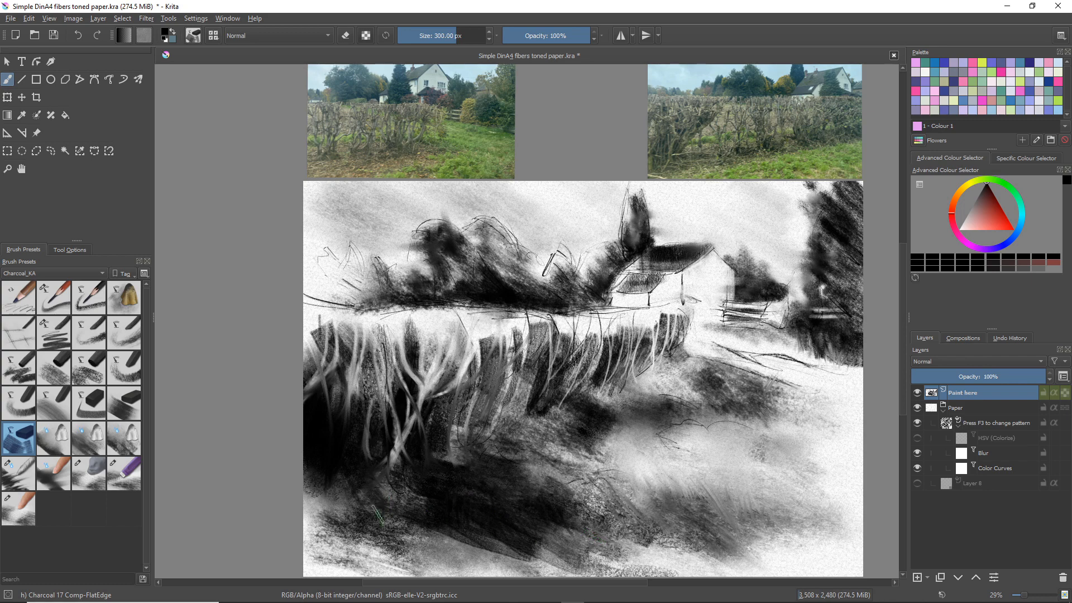
{"action": "mouse_move", "coordinate": [376, 513]}
{"action": "left_mouse_down"}
{"action": "mouse_move", "coordinate": [487, 539]}
{"action": "mouse_move", "coordinate": [362, 544]}
{"action": "left_mouse_up"}
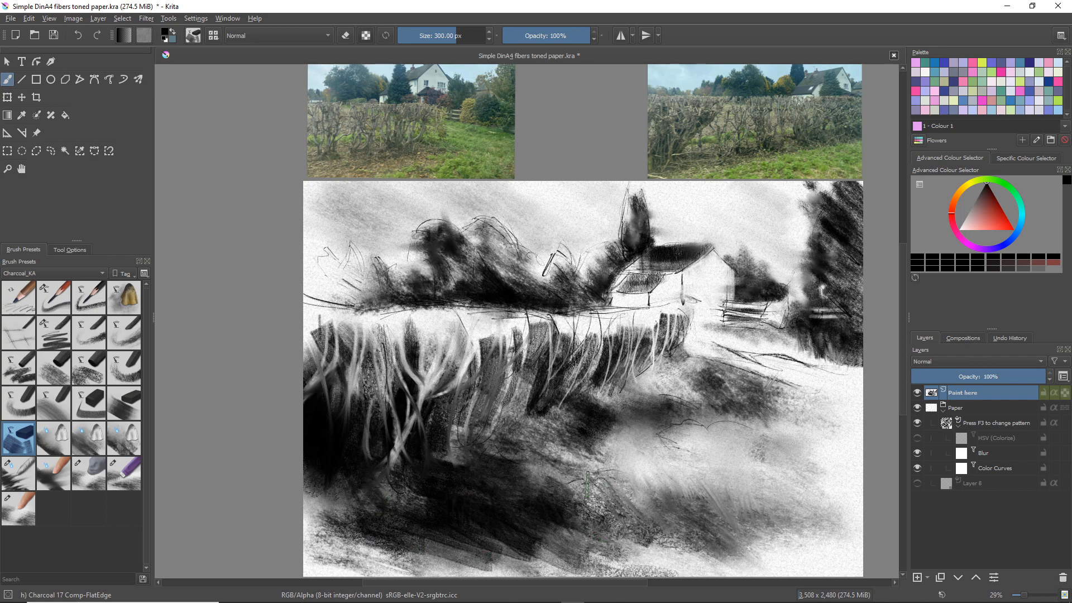
Darken the middle foreground below the hedge with Charcoal 17 Comp-FlatEdge, adding grainy texture with Charcoal 11 Willow RoughGrain at 300 px
{"action": "mouse_move", "coordinate": [578, 447]}
{"action": "left_mouse_down"}
{"action": "mouse_move", "coordinate": [659, 490]}
{"action": "mouse_move", "coordinate": [692, 497]}
{"action": "left_mouse_up"}
{"action": "mouse_move", "coordinate": [557, 451]}
{"action": "left_mouse_down"}
{"action": "mouse_move", "coordinate": [587, 480]}
{"action": "mouse_move", "coordinate": [544, 471]}
{"action": "mouse_move", "coordinate": [585, 492]}
{"action": "mouse_move", "coordinate": [597, 468]}
{"action": "mouse_move", "coordinate": [513, 440]}
{"action": "mouse_move", "coordinate": [556, 485]}
{"action": "mouse_move", "coordinate": [572, 451]}
{"action": "mouse_move", "coordinate": [676, 471]}
{"action": "mouse_move", "coordinate": [546, 429]}
{"action": "mouse_move", "coordinate": [608, 452]}
{"action": "mouse_move", "coordinate": [672, 455]}
{"action": "mouse_move", "coordinate": [680, 457]}
{"action": "mouse_move", "coordinate": [652, 452]}
{"action": "mouse_move", "coordinate": [725, 480]}
{"action": "mouse_move", "coordinate": [585, 428]}
{"action": "mouse_move", "coordinate": [667, 489]}
{"action": "mouse_move", "coordinate": [600, 462]}
{"action": "mouse_move", "coordinate": [625, 487]}
{"action": "mouse_move", "coordinate": [622, 509]}
{"action": "mouse_move", "coordinate": [671, 514]}
{"action": "left_mouse_up"}
{"action": "left_click", "coordinate": [89, 367]}
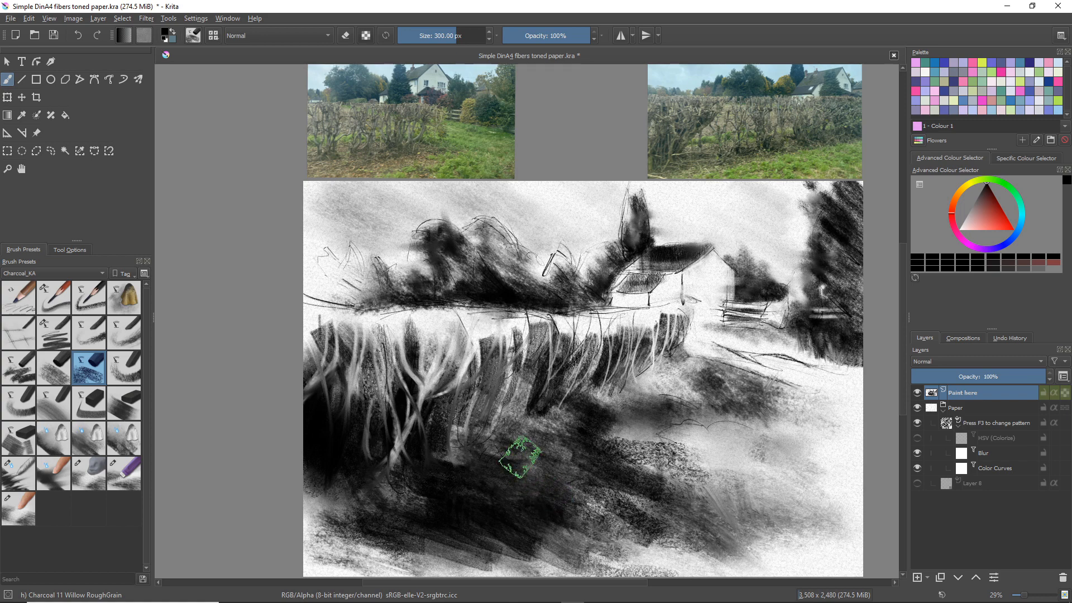
{"action": "left_click_drag", "start_coordinate": [536, 469], "coordinate": [591, 518]}
{"action": "mouse_move", "coordinate": [475, 476]}
{"action": "left_mouse_down"}
{"action": "mouse_move", "coordinate": [445, 478]}
{"action": "mouse_move", "coordinate": [452, 452]}
{"action": "mouse_move", "coordinate": [476, 519]}
{"action": "mouse_move", "coordinate": [423, 491]}
{"action": "mouse_move", "coordinate": [362, 511]}
{"action": "mouse_move", "coordinate": [452, 527]}
{"action": "mouse_move", "coordinate": [374, 542]}
{"action": "mouse_move", "coordinate": [408, 544]}
{"action": "left_mouse_up"}
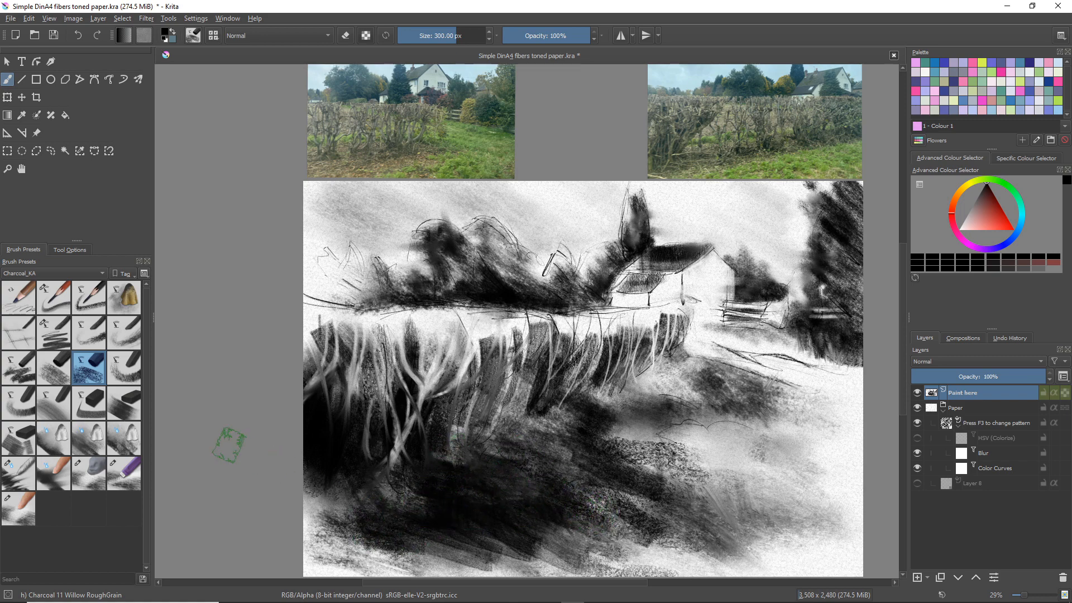
Erase thin light marks along the hedge's base and the dark ground with the Charcoal 24 Eraser-Blend brush at 30 px
{"action": "left_click", "coordinate": [135, 467]}
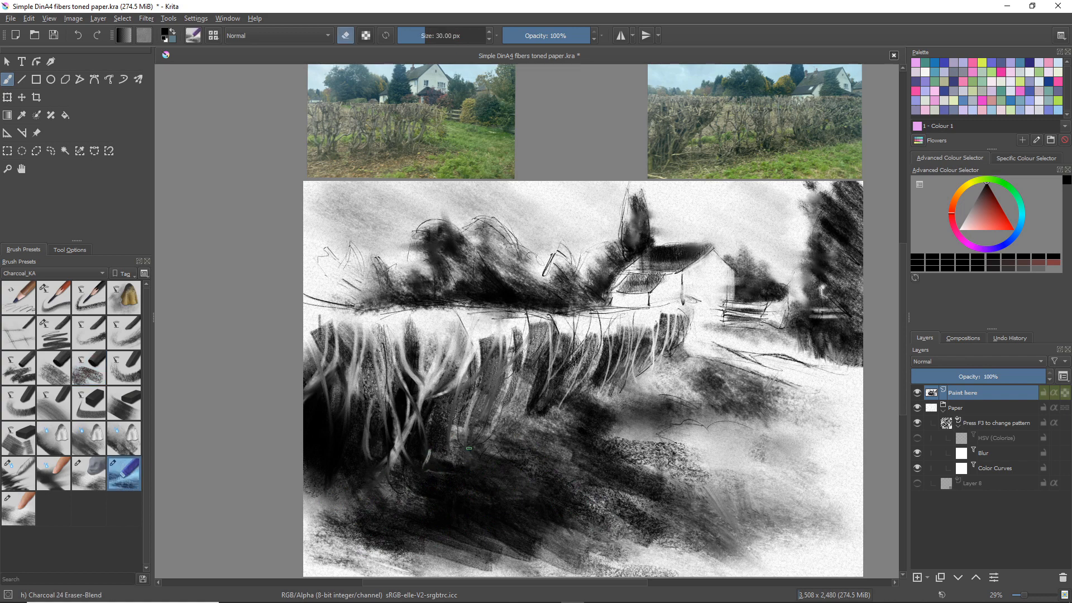
{"action": "left_click_drag", "start_coordinate": [469, 448], "coordinate": [468, 463]}
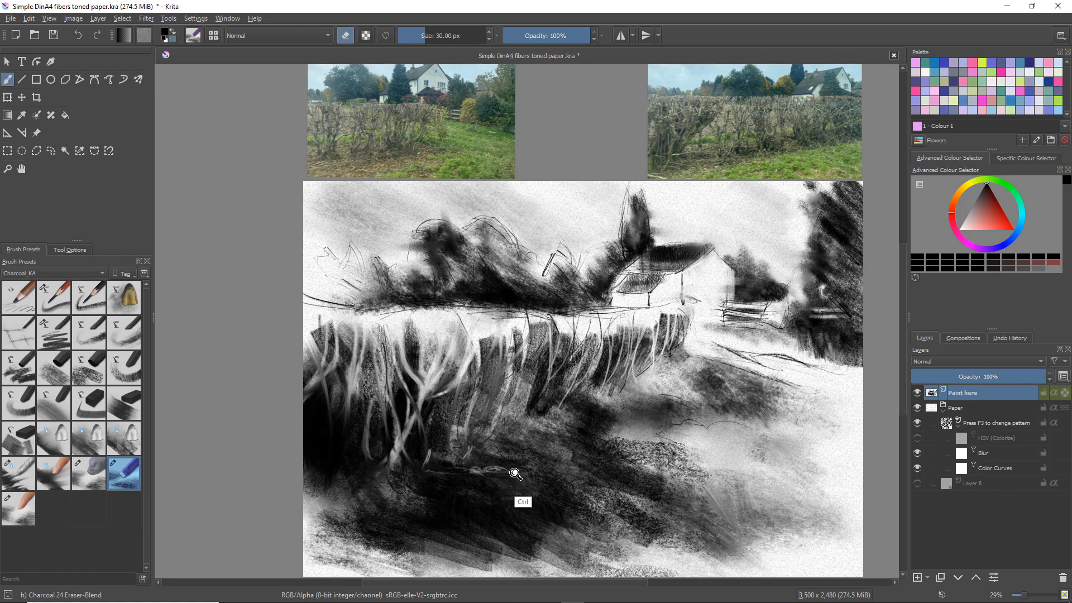
{"action": "mouse_move", "coordinate": [524, 458]}
{"action": "left_mouse_down"}
{"action": "mouse_move", "coordinate": [528, 446]}
{"action": "mouse_move", "coordinate": [471, 455]}
{"action": "mouse_move", "coordinate": [466, 481]}
{"action": "mouse_move", "coordinate": [507, 445]}
{"action": "mouse_move", "coordinate": [517, 458]}
{"action": "left_mouse_up"}
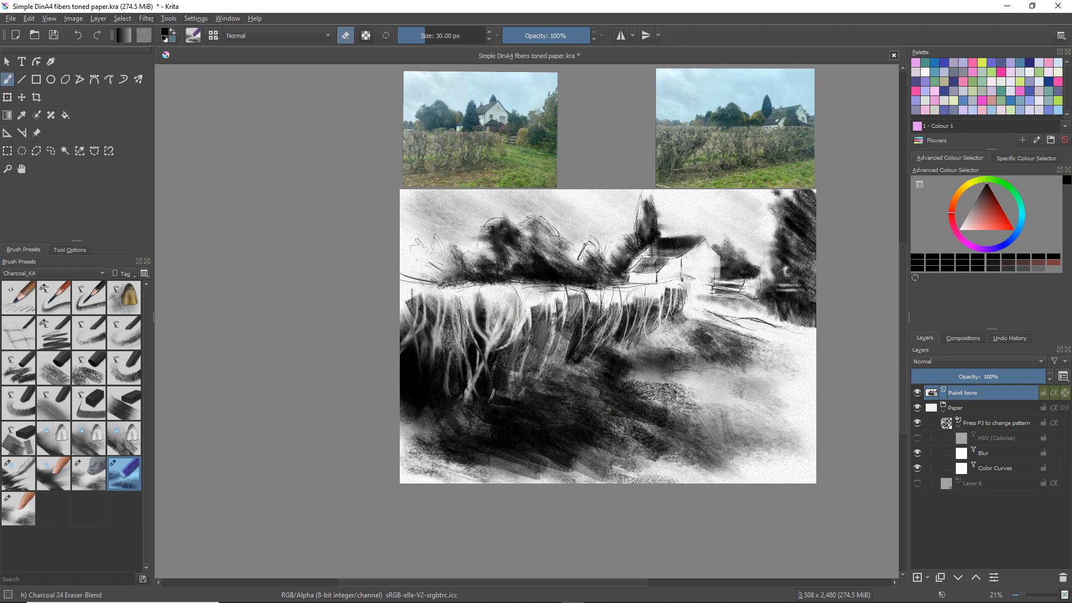
Erase fine crisscrossing twigs across the dark left part of the hedge with the 30 px Eraser-Blend brush
{"action": "mouse_move", "coordinate": [486, 295]}
{"action": "left_mouse_down"}
{"action": "mouse_move", "coordinate": [487, 344]}
{"action": "mouse_move", "coordinate": [492, 330]}
{"action": "left_mouse_up"}
{"action": "left_click_drag", "start_coordinate": [476, 332], "coordinate": [458, 319]}
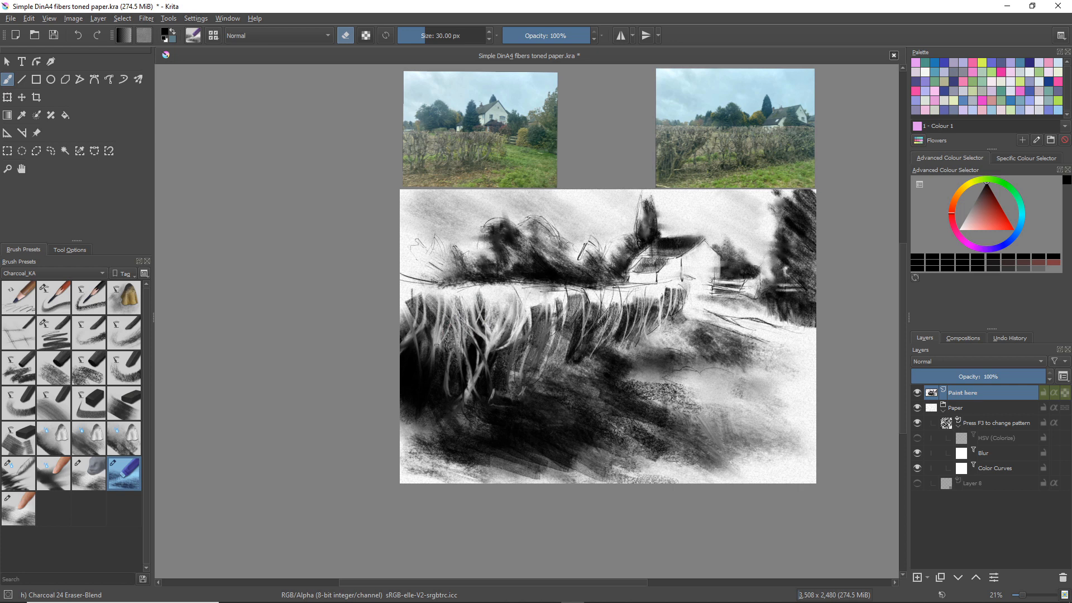
{"action": "left_click_drag", "start_coordinate": [426, 346], "coordinate": [420, 359]}
{"action": "left_click_drag", "start_coordinate": [407, 319], "coordinate": [440, 381]}
{"action": "left_click_drag", "start_coordinate": [410, 348], "coordinate": [431, 385]}
{"action": "mouse_move", "coordinate": [402, 352]}
{"action": "left_mouse_down"}
{"action": "mouse_move", "coordinate": [408, 377]}
{"action": "mouse_move", "coordinate": [429, 346]}
{"action": "mouse_move", "coordinate": [419, 389]}
{"action": "left_mouse_up"}
{"action": "left_click_drag", "start_coordinate": [437, 359], "coordinate": [425, 385]}
{"action": "left_click_drag", "start_coordinate": [447, 354], "coordinate": [429, 385]}
{"action": "left_click_drag", "start_coordinate": [446, 364], "coordinate": [438, 401]}
{"action": "mouse_move", "coordinate": [453, 392]}
{"action": "left_mouse_down"}
{"action": "mouse_move", "coordinate": [440, 402]}
{"action": "mouse_move", "coordinate": [450, 403]}
{"action": "left_mouse_up"}
Erase a few short light stems in the middle and far right end of the hedge
{"action": "mouse_move", "coordinate": [585, 304]}
{"action": "left_mouse_down"}
{"action": "mouse_move", "coordinate": [579, 353]}
{"action": "mouse_move", "coordinate": [565, 331]}
{"action": "left_mouse_up"}
{"action": "left_click_drag", "start_coordinate": [640, 297], "coordinate": [637, 330]}
{"action": "left_click_drag", "start_coordinate": [650, 302], "coordinate": [643, 318]}
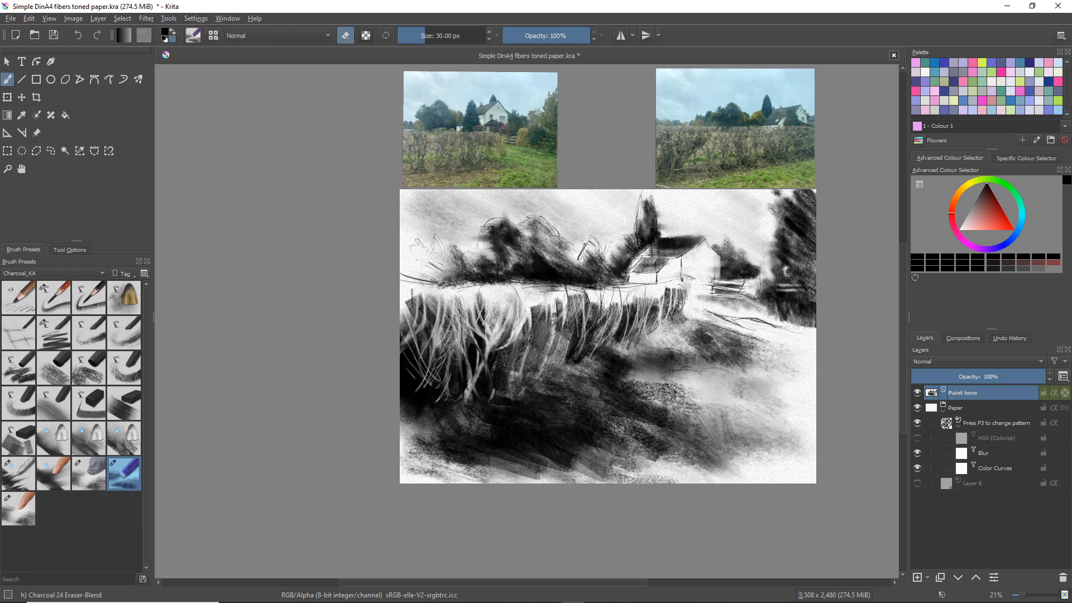
{"action": "mouse_move", "coordinate": [685, 288]}
{"action": "left_mouse_down"}
{"action": "mouse_move", "coordinate": [677, 320]}
{"action": "mouse_move", "coordinate": [684, 305]}
{"action": "left_mouse_up"}
{"action": "left_click_drag", "start_coordinate": [686, 307], "coordinate": [683, 316]}
Sign the drawing with the artist's name in the lower right foreground using the 30 px Eraser-Blend brush
{"action": "mouse_move", "coordinate": [698, 442]}
{"action": "left_mouse_down"}
{"action": "mouse_move", "coordinate": [733, 456]}
{"action": "mouse_move", "coordinate": [760, 446]}
{"action": "left_mouse_up"}
{"action": "left_click_drag", "start_coordinate": [748, 437], "coordinate": [759, 445]}
{"action": "mouse_move", "coordinate": [763, 447]}
{"action": "left_mouse_down"}
{"action": "mouse_move", "coordinate": [779, 450]}
{"action": "mouse_move", "coordinate": [751, 441]}
{"action": "left_mouse_up"}
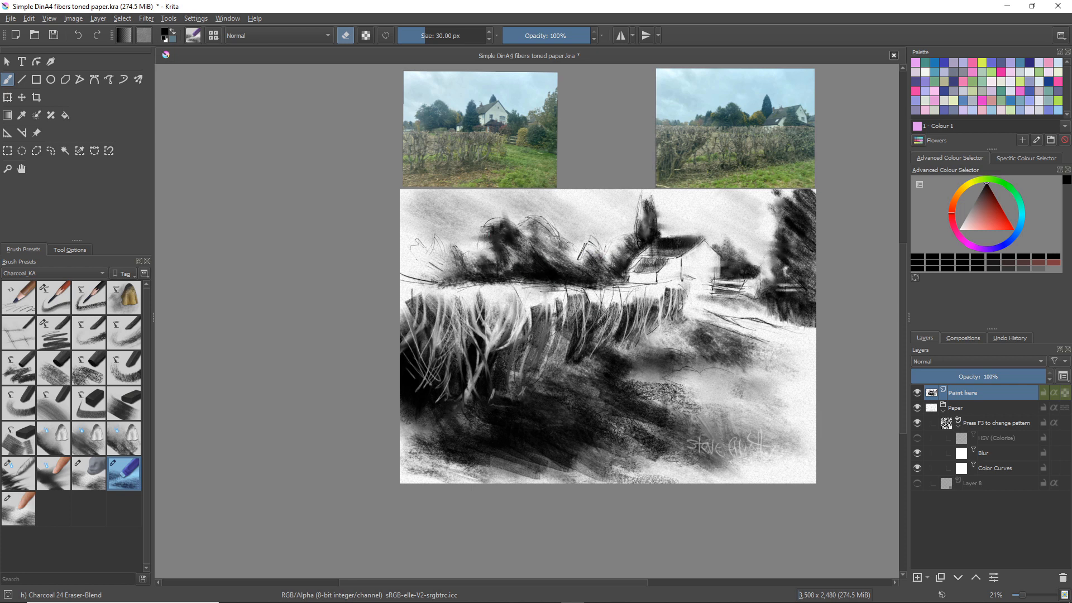
Erase thin light branches in the dark round tree behind the hedge and in the large tree at the right edge
{"action": "left_click_drag", "start_coordinate": [499, 228], "coordinate": [499, 272]}
{"action": "mouse_move", "coordinate": [509, 229]}
{"action": "left_mouse_down"}
{"action": "mouse_move", "coordinate": [498, 267]}
{"action": "mouse_move", "coordinate": [487, 266]}
{"action": "left_mouse_up"}
{"action": "mouse_move", "coordinate": [799, 216]}
{"action": "left_mouse_down"}
{"action": "mouse_move", "coordinate": [806, 274]}
{"action": "mouse_move", "coordinate": [801, 257]}
{"action": "mouse_move", "coordinate": [804, 276]}
{"action": "mouse_move", "coordinate": [781, 258]}
{"action": "mouse_move", "coordinate": [793, 262]}
{"action": "mouse_move", "coordinate": [784, 267]}
{"action": "left_mouse_up"}
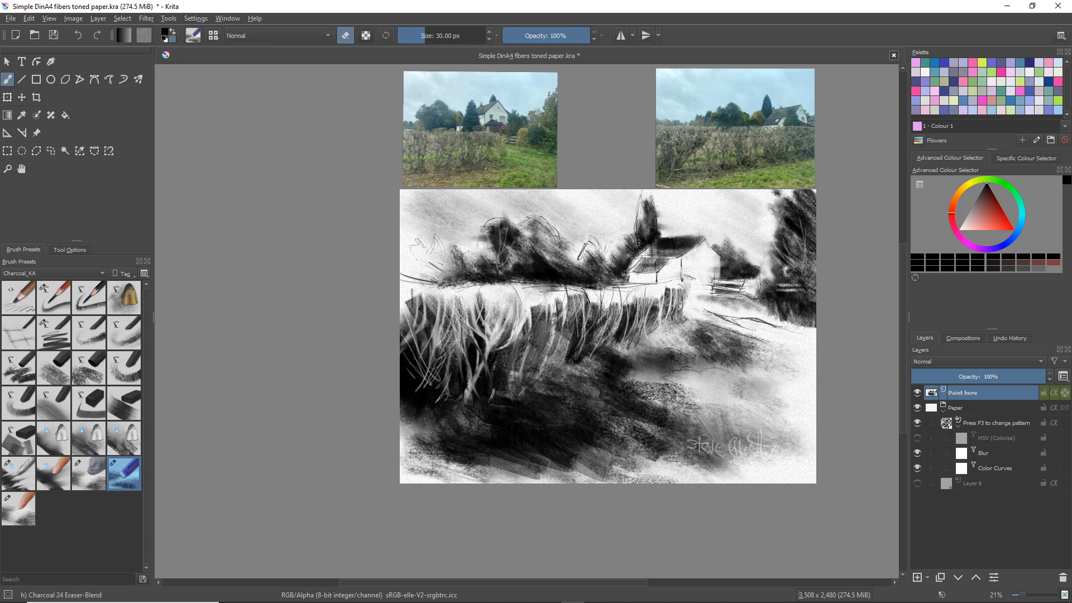
{"action": "mouse_move", "coordinate": [799, 199]}
{"action": "left_mouse_down"}
{"action": "mouse_move", "coordinate": [801, 237]}
{"action": "mouse_move", "coordinate": [785, 230]}
{"action": "mouse_move", "coordinate": [804, 240]}
{"action": "mouse_move", "coordinate": [805, 262]}
{"action": "left_mouse_up"}
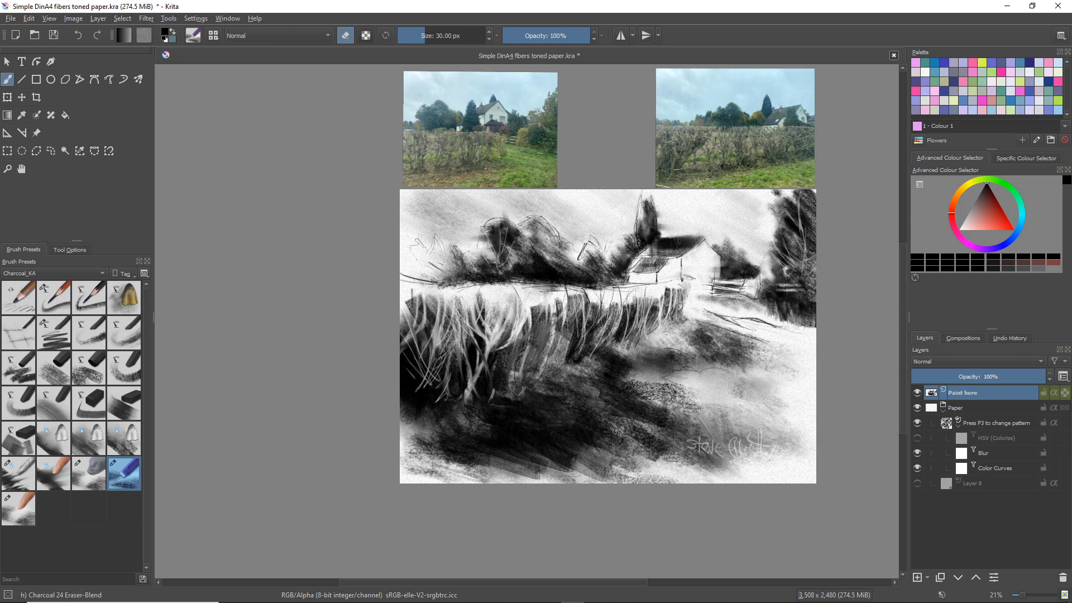